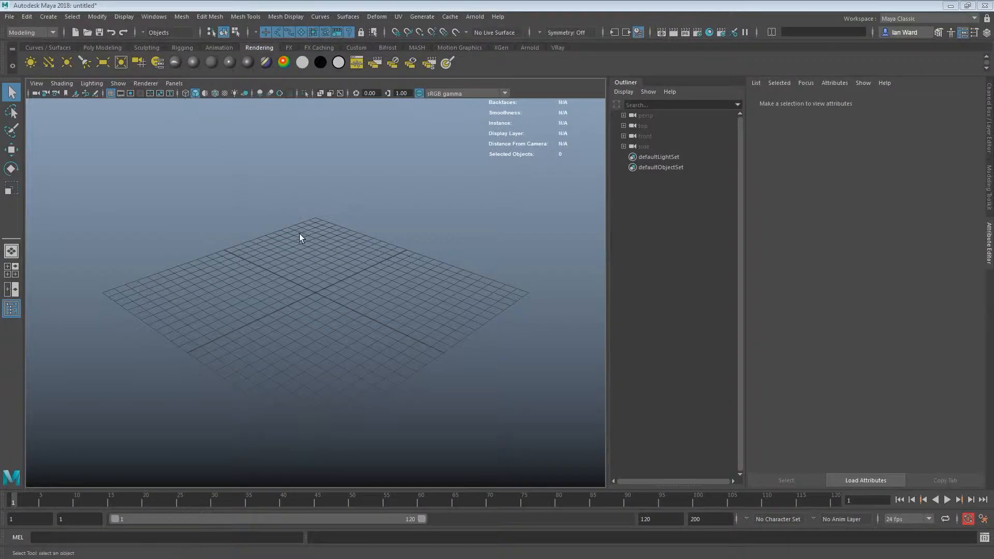
Switch the viewport to the front view and change its background to plain light grey.
left_click_drag(337, 274, 349, 287, "alt")
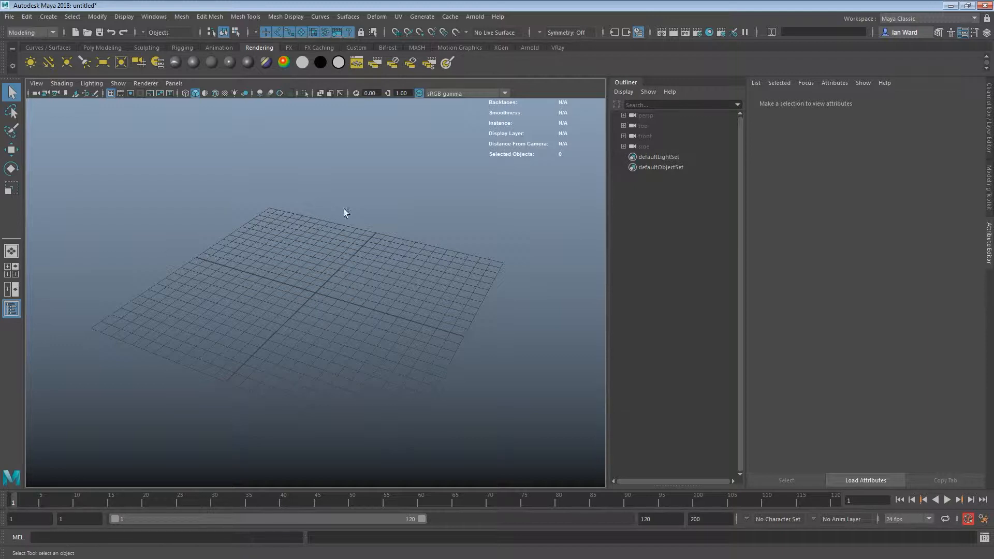
key("space")
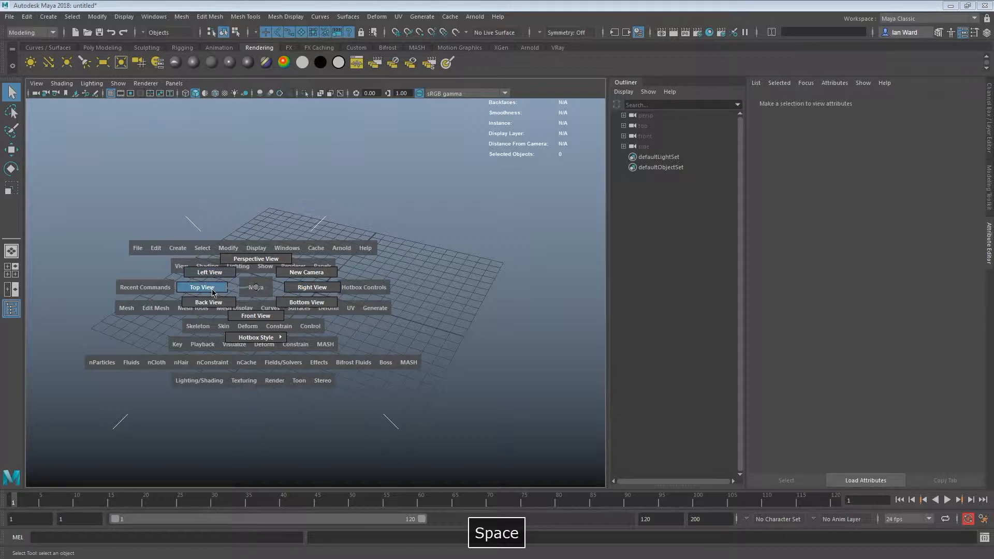
left_click_drag(214, 292, 256, 315)
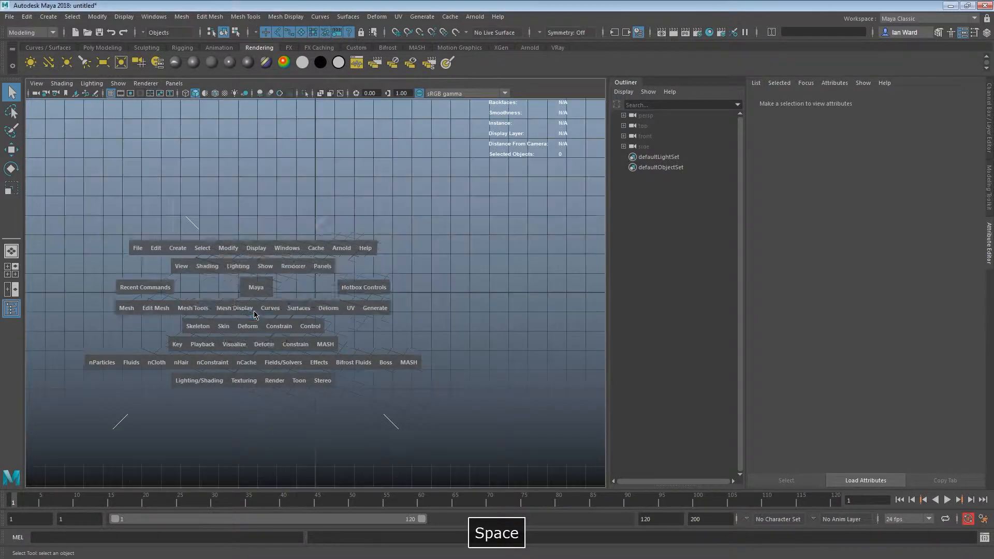
right_click_drag(281, 262, 238, 297, "alt")
middle_click_drag(237, 297, 282, 287, "alt")
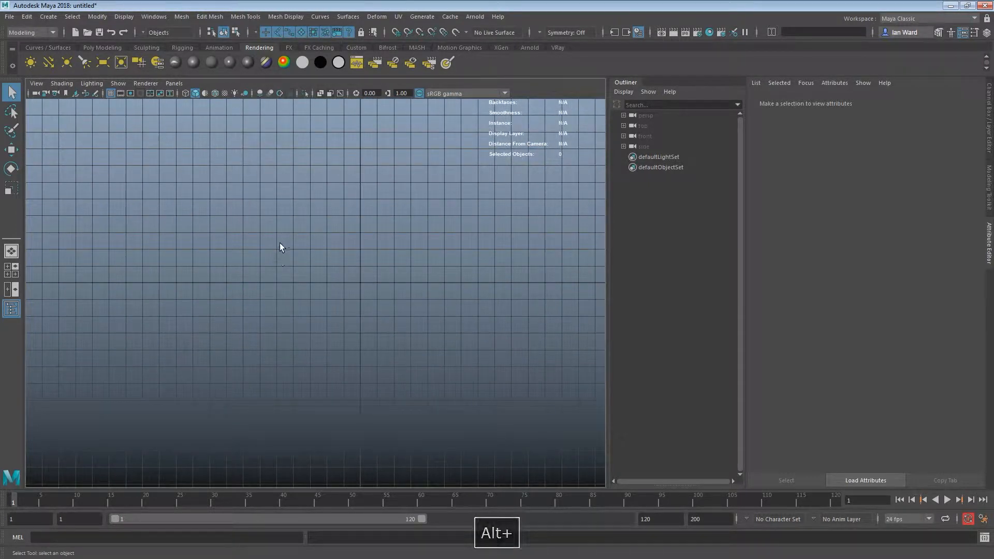
key("alt+b")
key("alt+b")
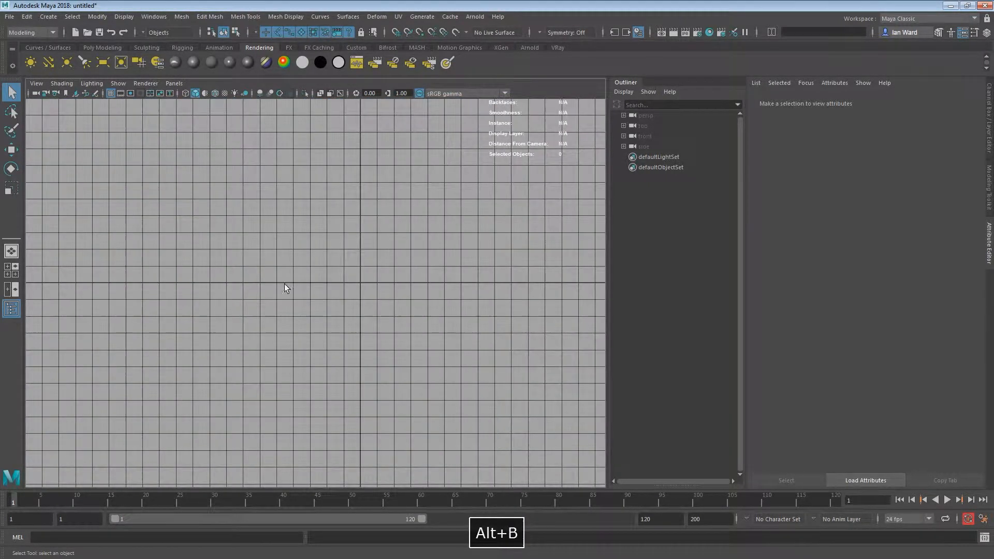
middle_click_drag(273, 244, 259, 291, "alt")
Start the CV Curve Tool with its curve degree set to 3 Cubic.
key("space")
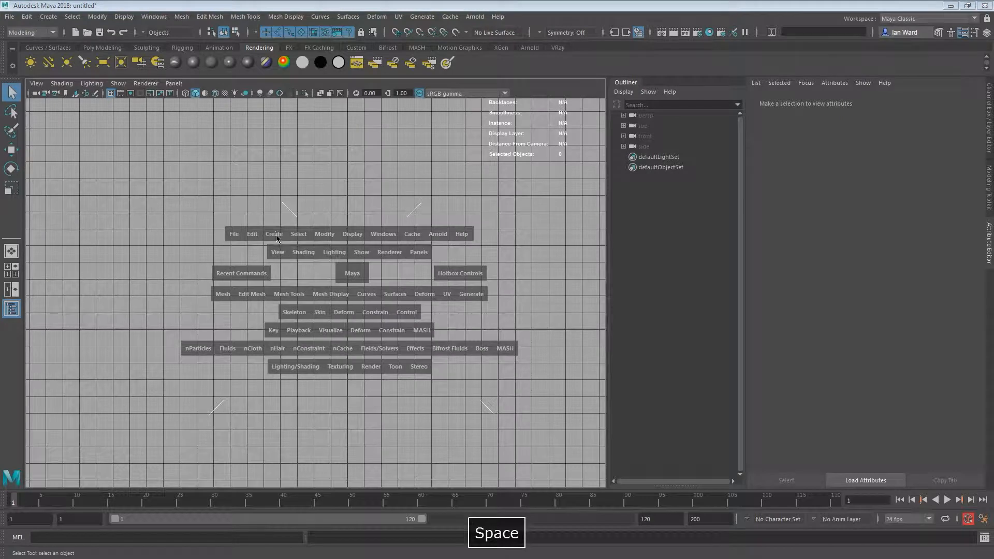
left_click(276, 236)
mouse_move(336, 304)
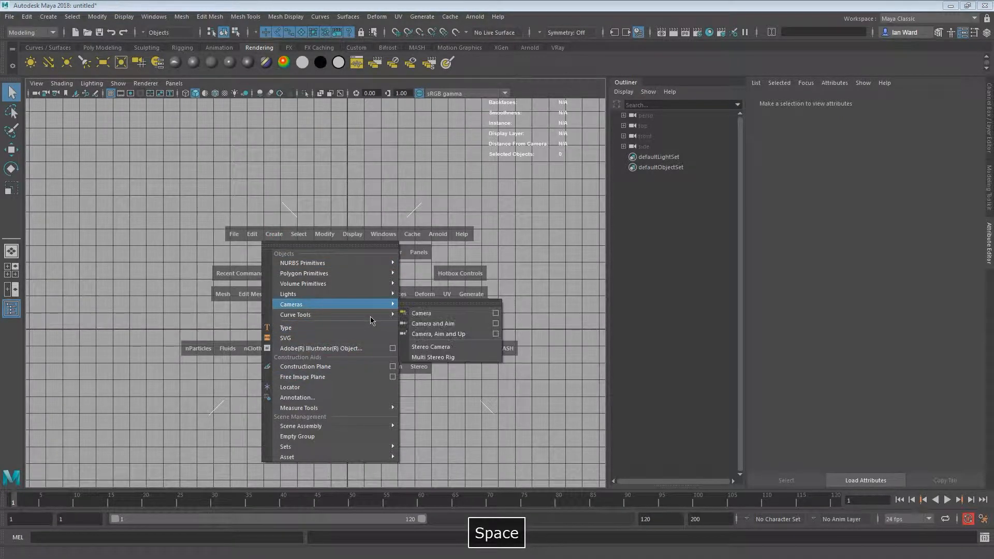
mouse_move(370, 315)
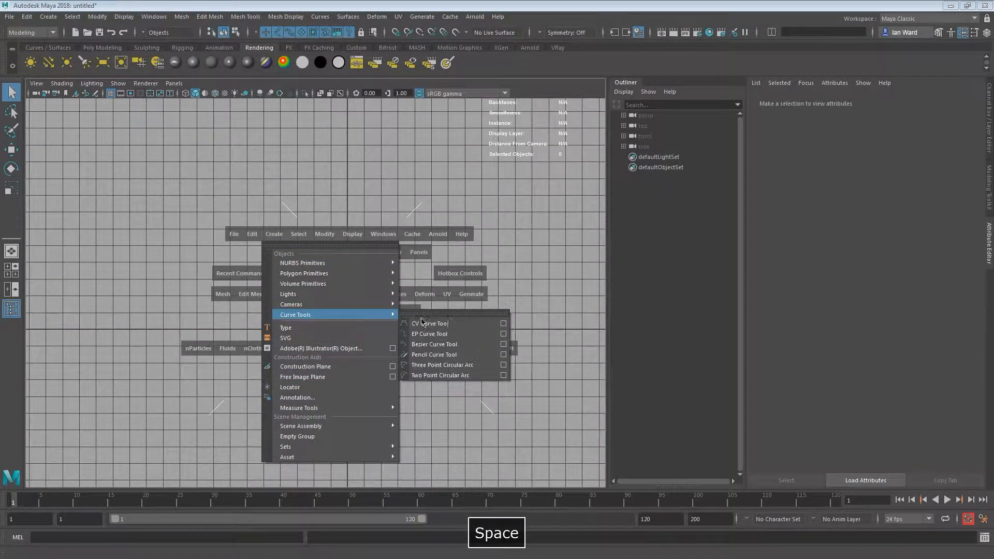
left_click(503, 323)
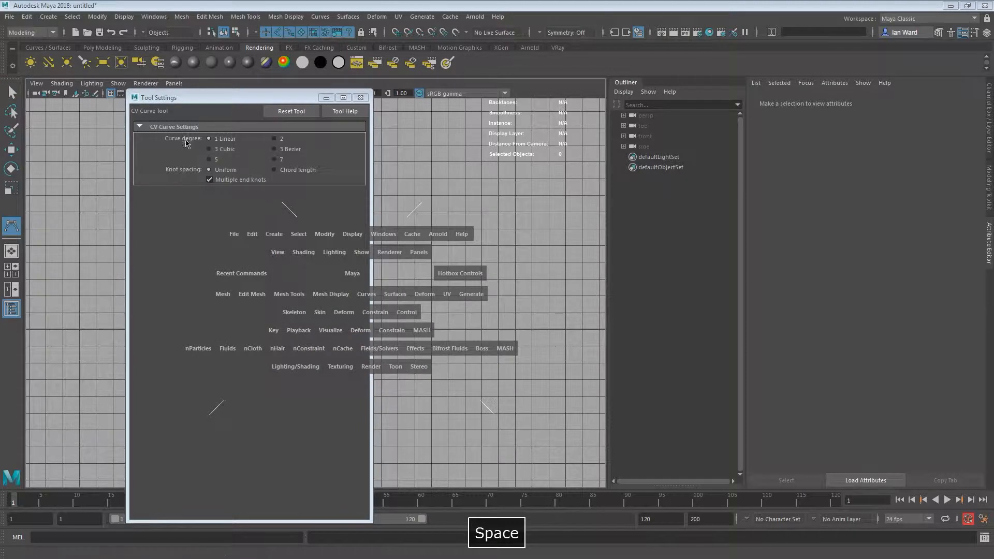
left_click(211, 150)
left_click(360, 97)
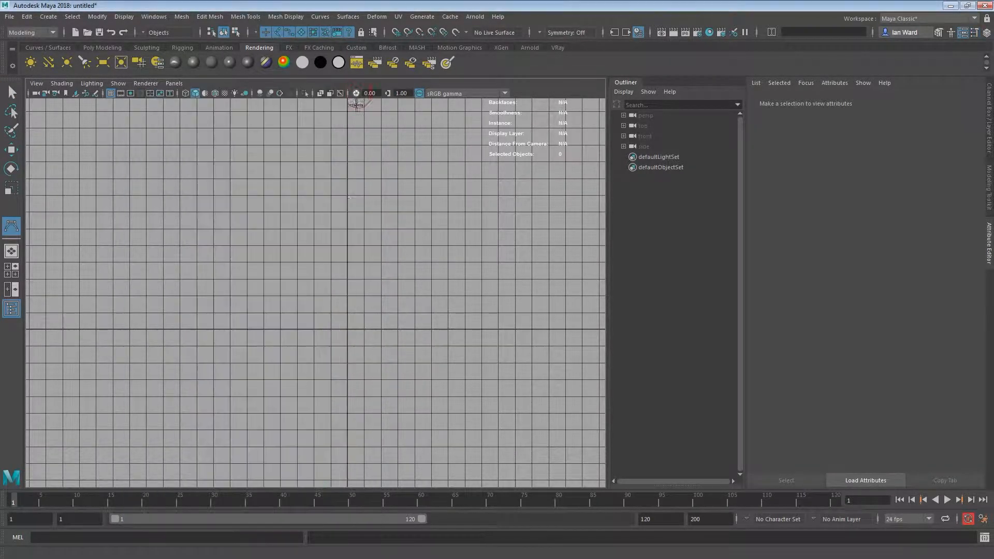
Collapse the Outliner and the Attribute Editor to widen the viewport.
middle_click_drag(177, 328, 224, 326, "alt")
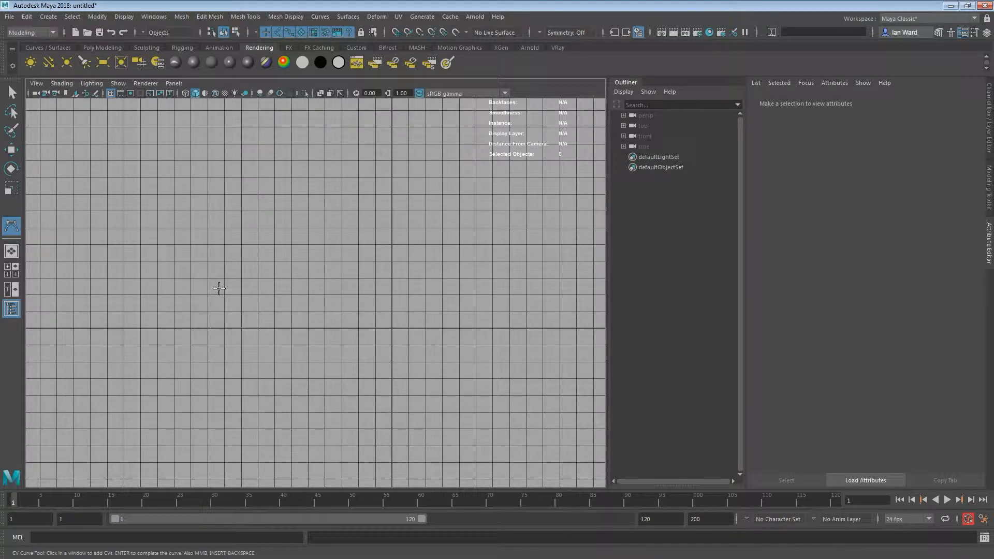
left_click(275, 313)
left_click(637, 83)
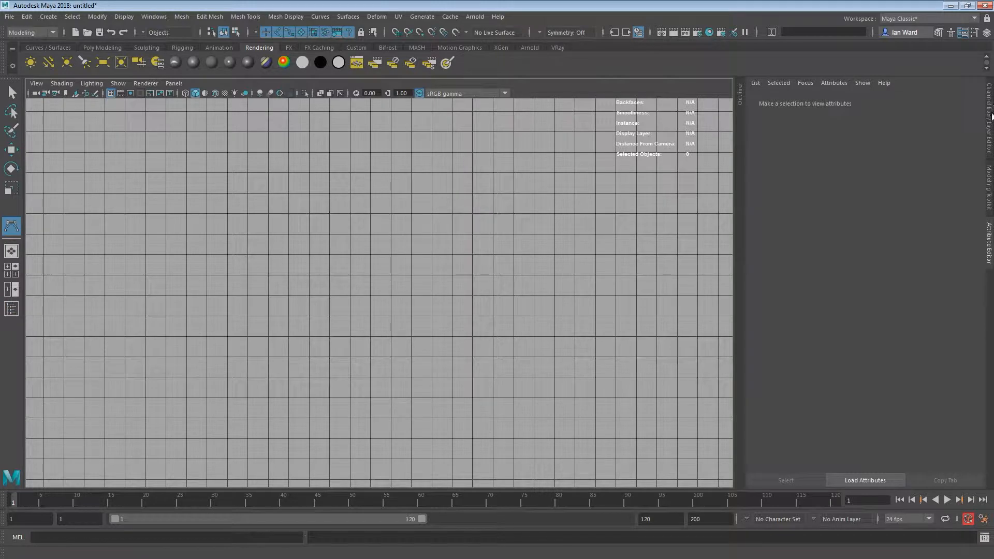
left_click(989, 240)
Place five grid-snapped CVs in a straight horizontal line eight grid units above the origin, from 16 to 2 units left of it.
right_click_drag(243, 260, 401, 306, "alt")
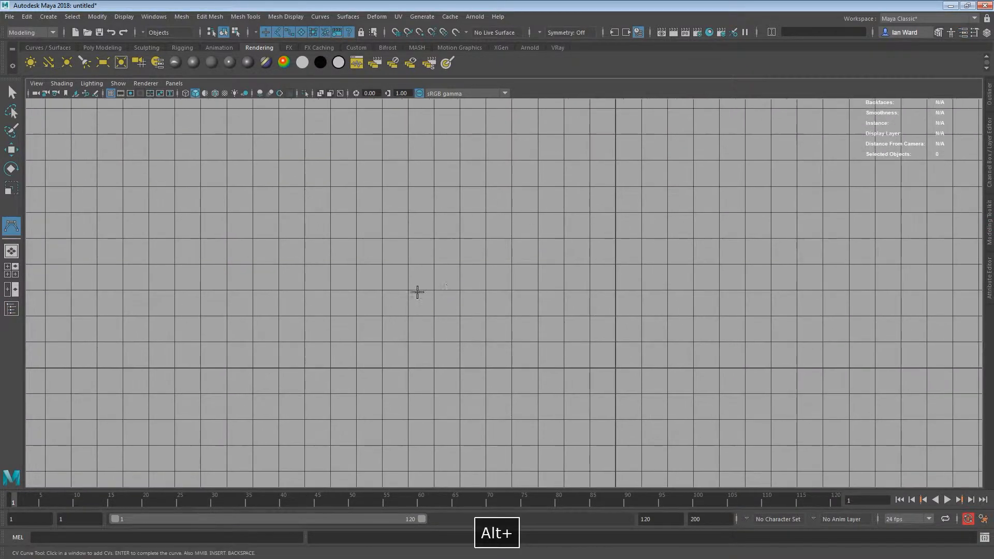
middle_click_drag(401, 306, 304, 422, "alt")
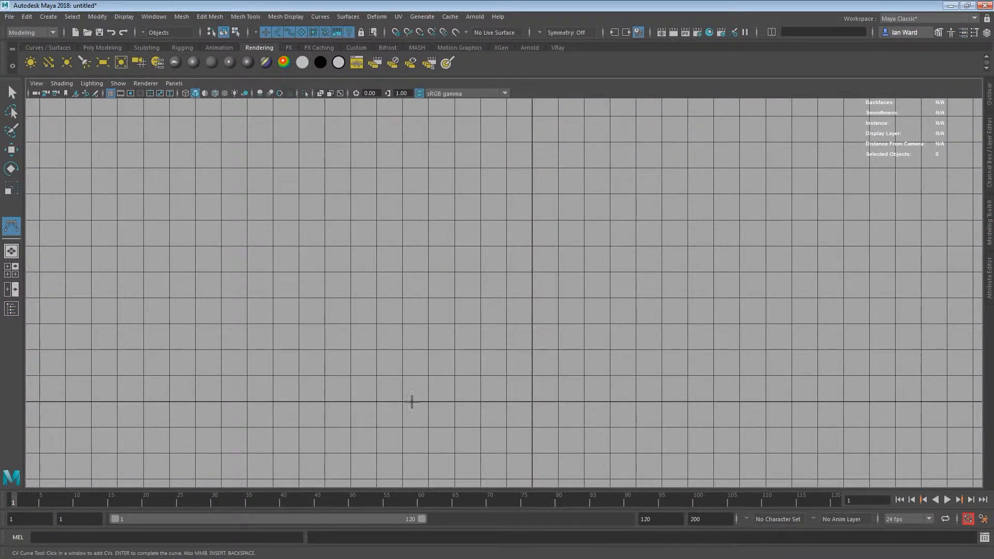
middle_click_drag(478, 378, 369, 385, "alt")
right_click_drag(369, 385, 314, 327, "alt")
middle_click_drag(314, 326, 367, 456, "alt")
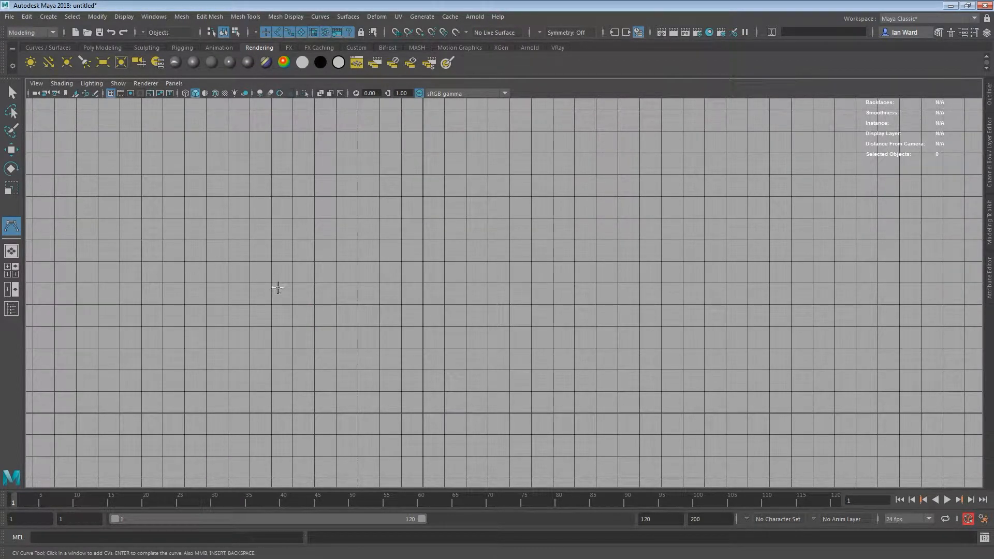
middle_click_drag(315, 278, 306, 297, "alt")
right_click_drag(306, 297, 294, 300, "alt")
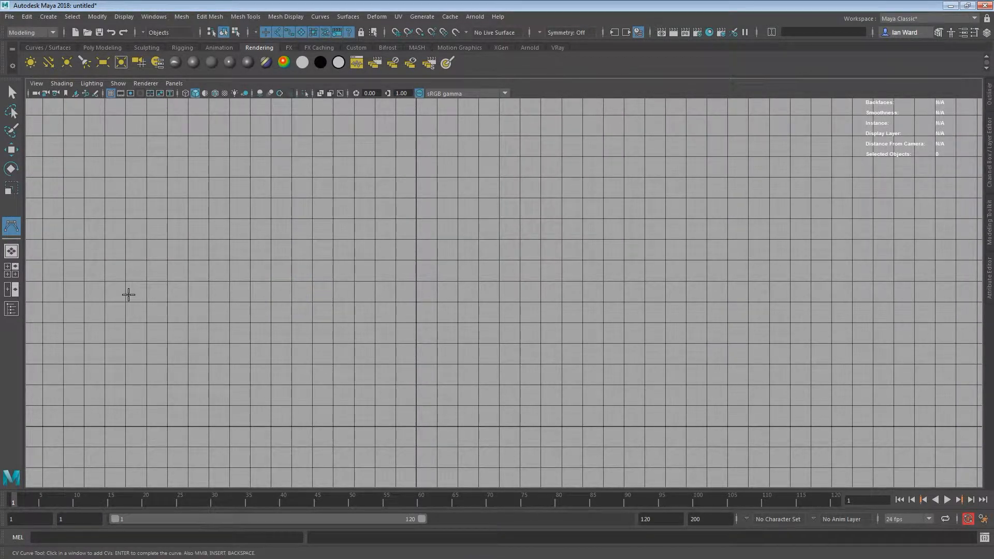
key("x")
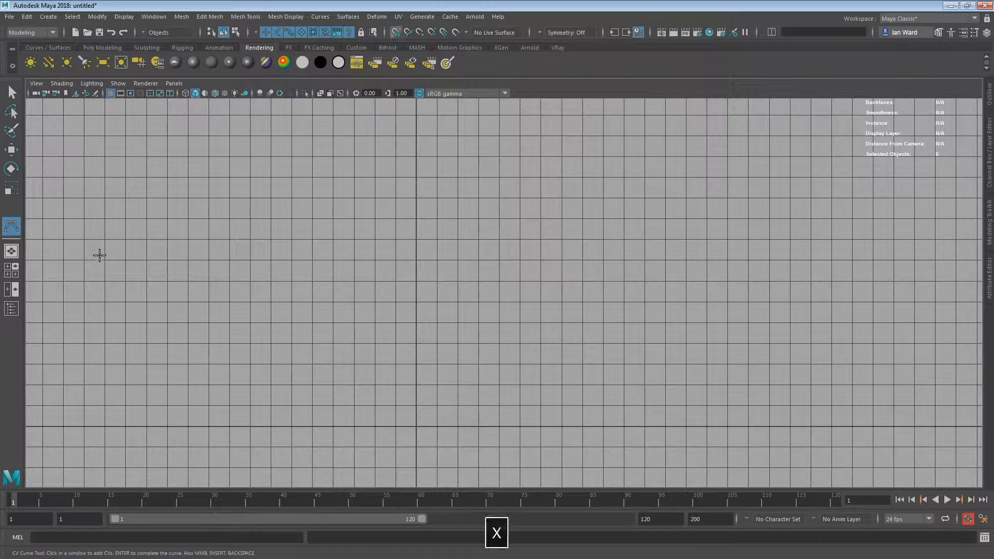
left_click(82, 258)
left_click(173, 259)
left_click(267, 258)
left_click(323, 258)
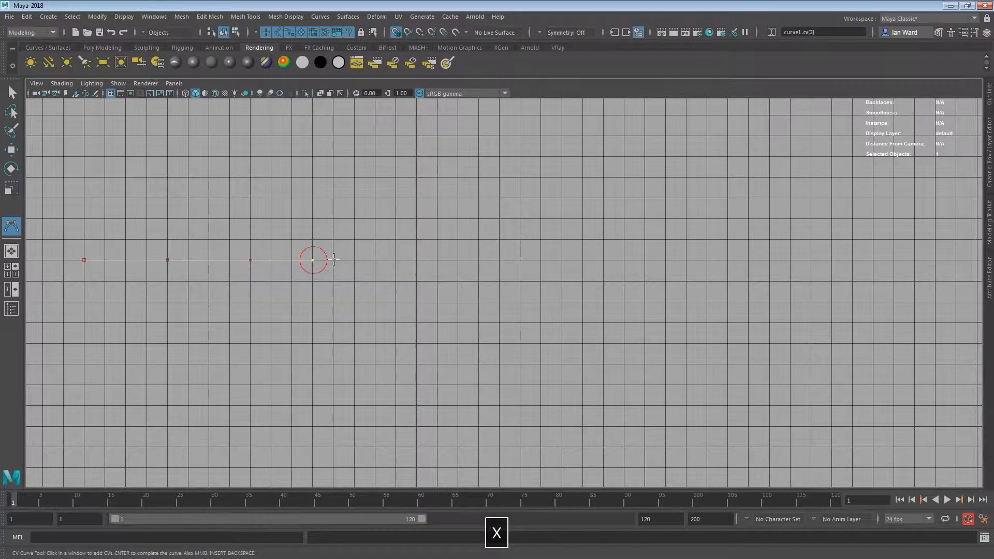
left_click(376, 259)
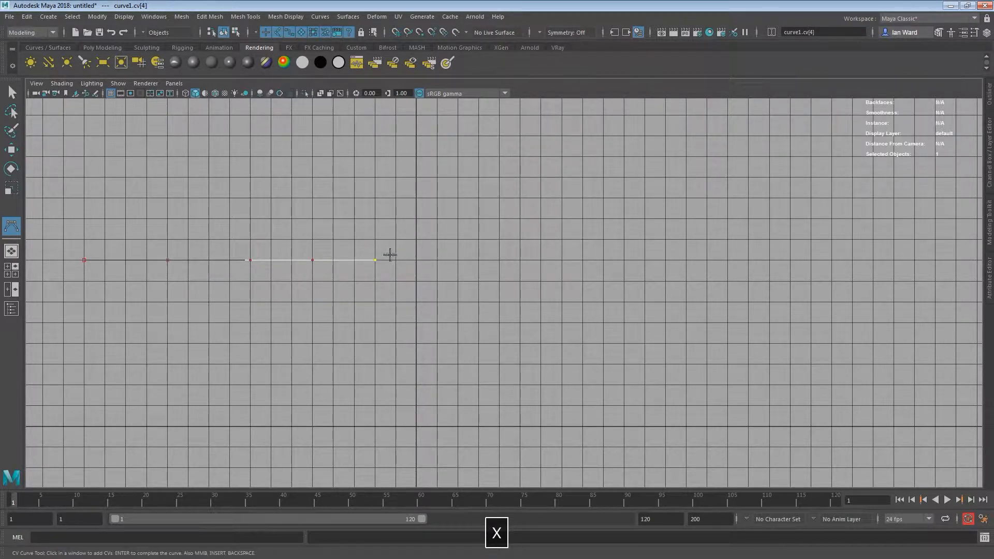
Continue the curve with freely placed CVs forming a small hill, a steep drop and the bottom of the first dip.
left_click_drag(401, 237, 445, 232)
left_click_drag(467, 313, 470, 357)
left_click_drag(515, 417, 518, 420)
mouse_move(611, 419)
left_mouse_down()
mouse_move(579, 421)
mouse_move(597, 424)
left_mouse_up()
Add CVs counter-clockwise up the right side, over the top and down the left side to form a tall loop.
mouse_move(668, 375)
left_mouse_down()
mouse_move(681, 368)
mouse_move(661, 361)
left_mouse_up()
left_click_drag(709, 210, 688, 198)
left_click_drag(642, 155, 579, 122)
left_click_drag(517, 127, 507, 145)
left_click_drag(488, 233, 487, 256)
left_click_drag(508, 332, 539, 358)
Add three CVs that cross under the loop and form a second dip curving upward on its right.
left_click_drag(617, 389, 664, 413)
mouse_move(730, 424)
left_mouse_down()
mouse_move(761, 422)
mouse_move(717, 422)
left_mouse_up()
left_click_drag(787, 395, 792, 360)
middle_click_drag(777, 282, 549, 330, "alt")
left_click_drag(562, 296, 605, 270)
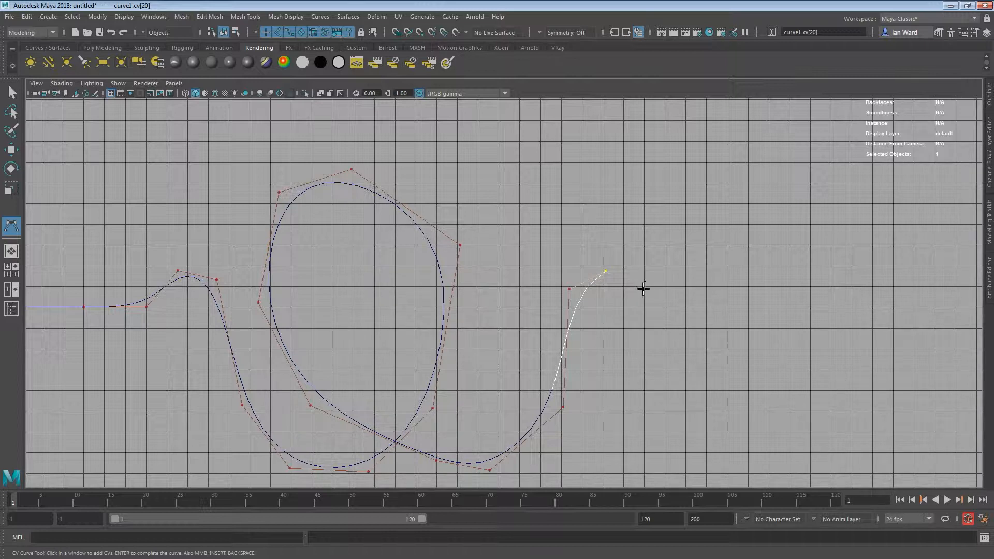
key("BackSpace")
key("BackSpace")
Add a CV above the second dip, extend the curve with three grid-snapped CVs level with the start, and finish the curve.
left_click_drag(561, 339, 561, 309)
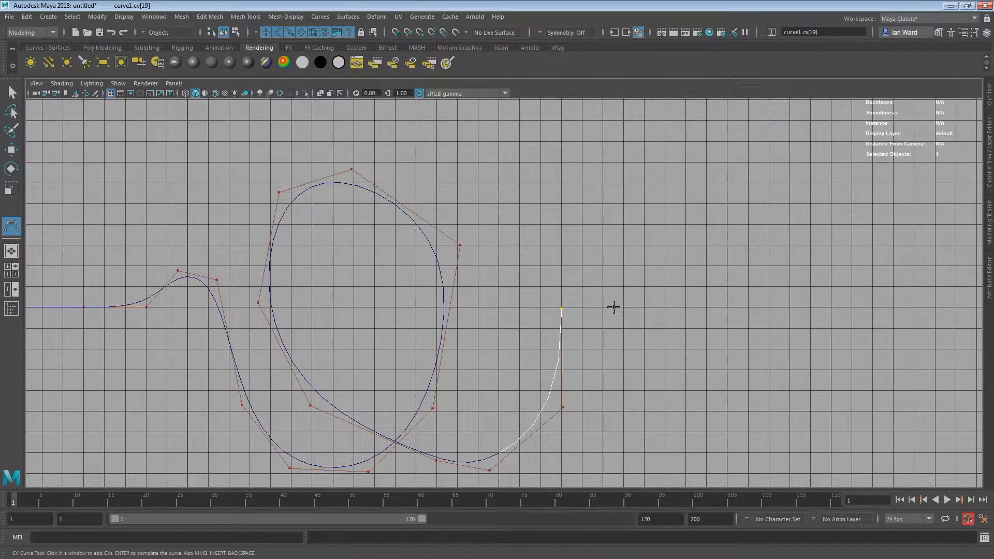
key("x")
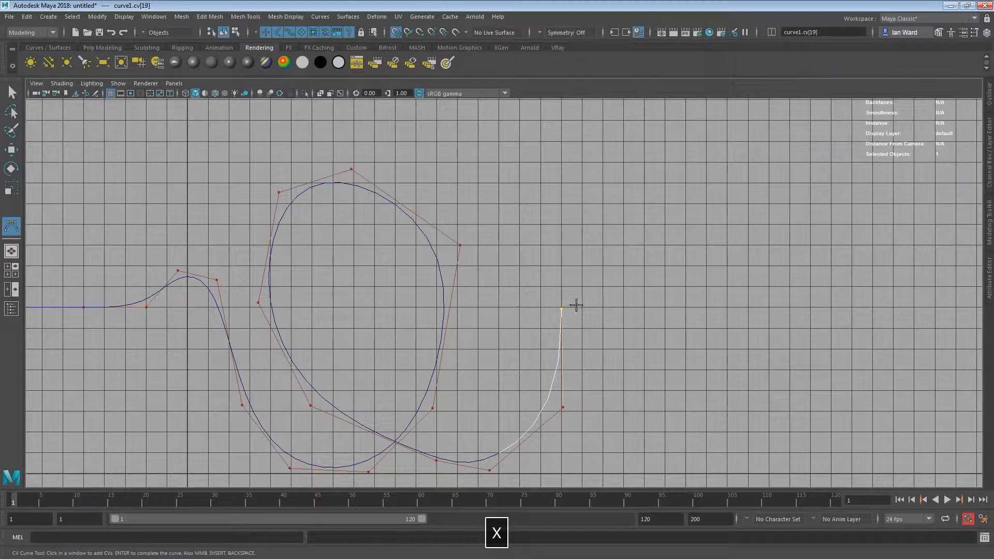
left_click(602, 306)
left_click(687, 308)
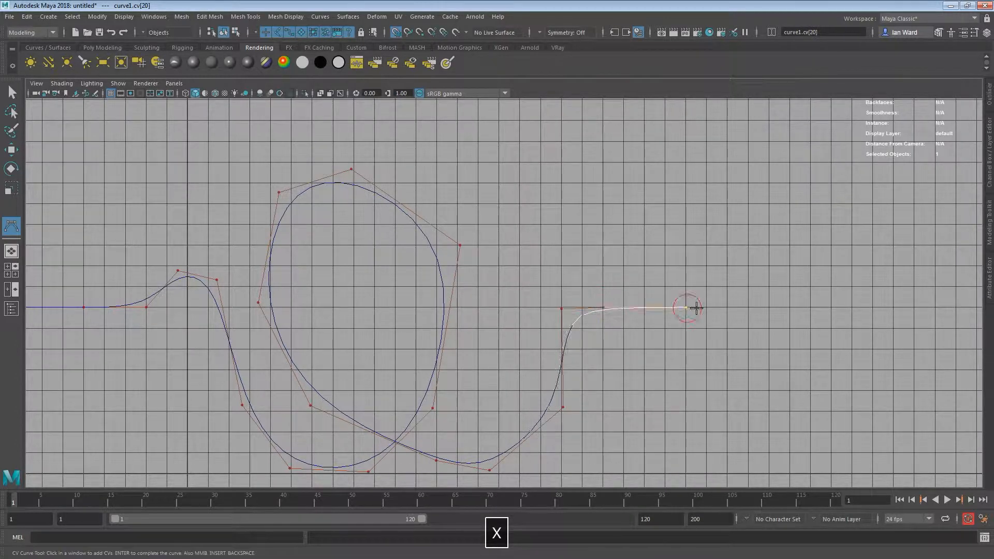
left_click(769, 308)
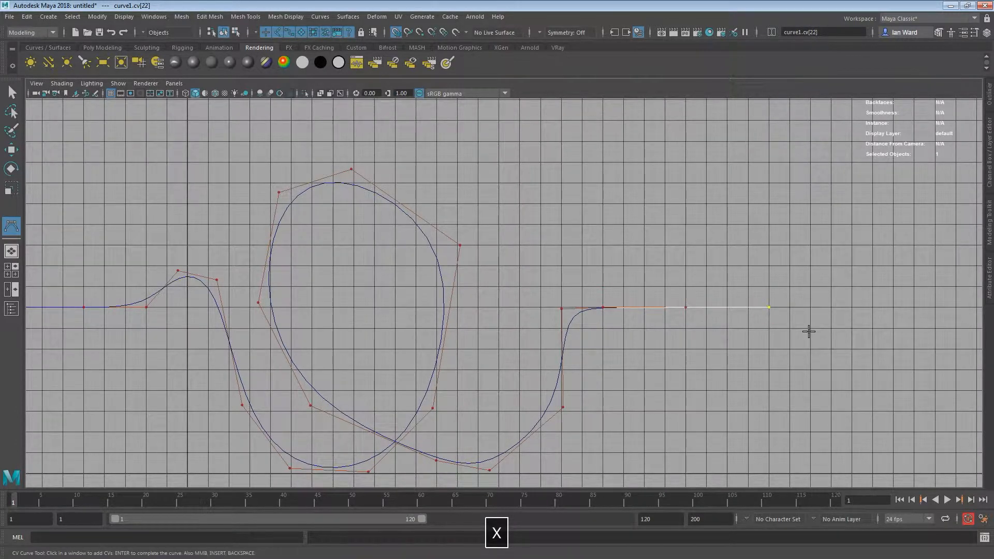
middle_click_drag(290, 344, 350, 337, "alt")
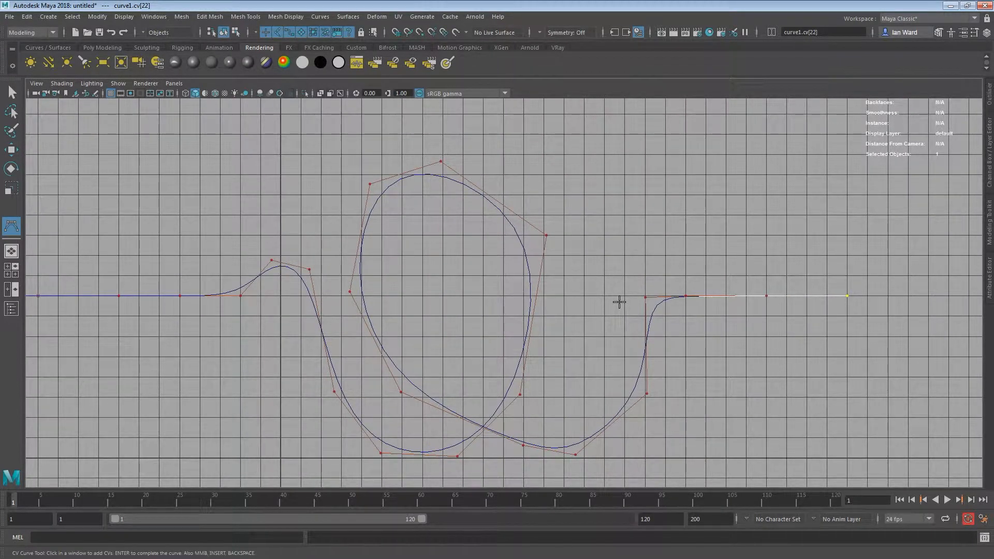
key("Return")
In control vertex mode, snap the first CV of the flat end section to the grid and align the last four CVs with the start line.
middle_click_drag(619, 303, 681, 334, "alt")
right_click_drag(690, 297, 634, 285)
left_click_drag(892, 333, 678, 306)
key("w")
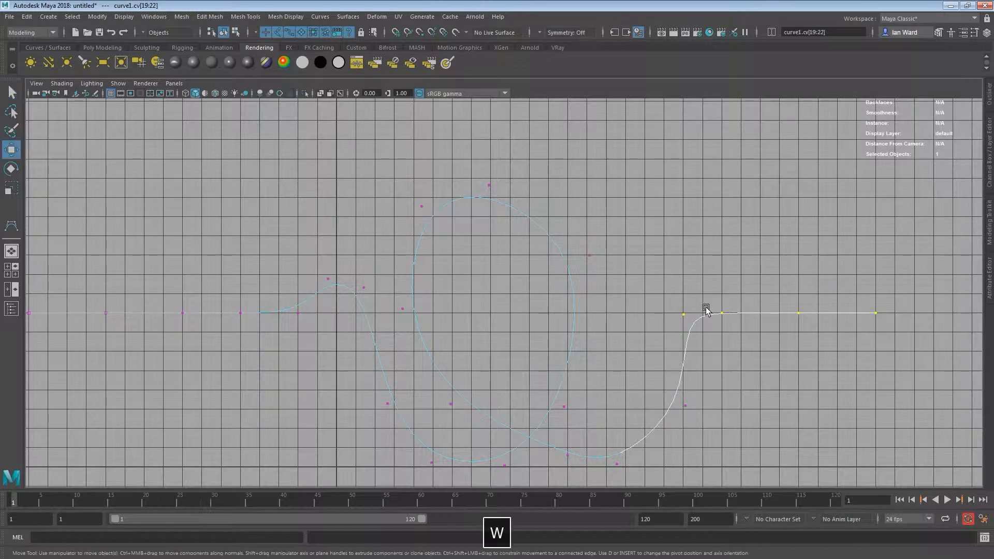
left_click(682, 314)
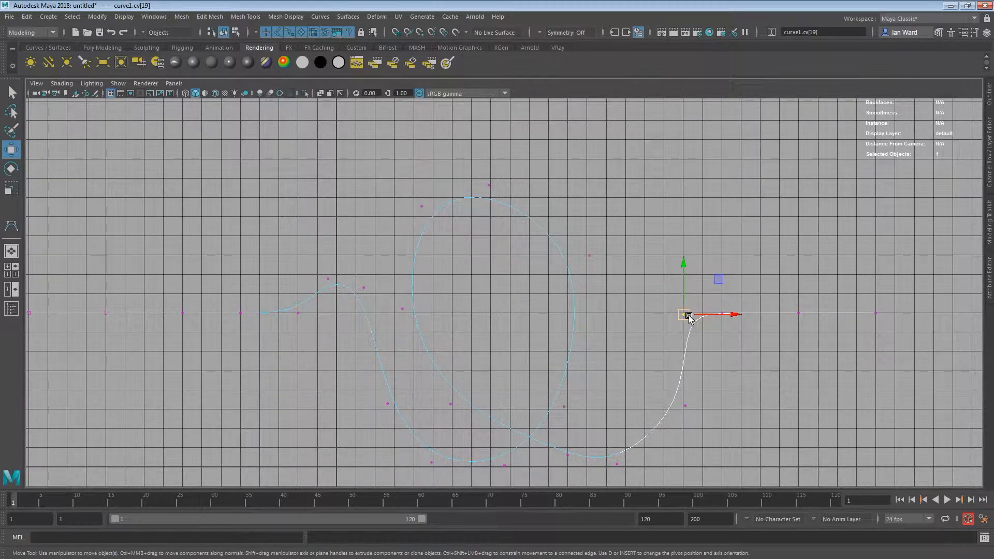
key("x")
left_click_drag(683, 313, 684, 315)
left_click_drag(631, 287, 951, 335)
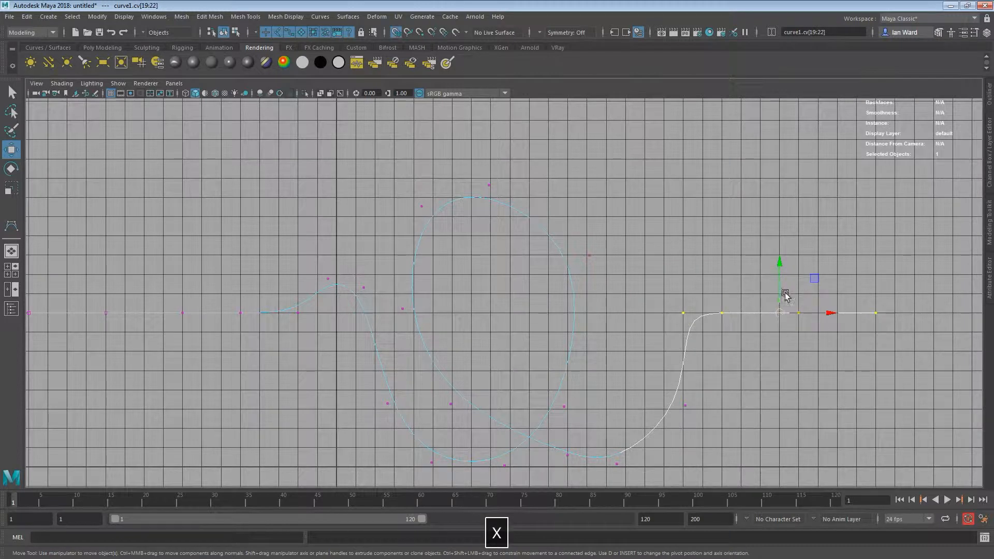
mouse_move(783, 293)
left_mouse_down()
mouse_move(780, 285)
mouse_move(780, 306)
left_mouse_up()
left_click_drag(77, 310, 989, 322)
left_click(551, 339)
Widen the loop by moving its two upper-right CVs to the right and its upper-left CV slightly up and right.
middle_click_drag(566, 344, 591, 359, "alt")
left_click_drag(488, 171, 661, 304)
key("w")
left_click_drag(563, 233, 612, 235)
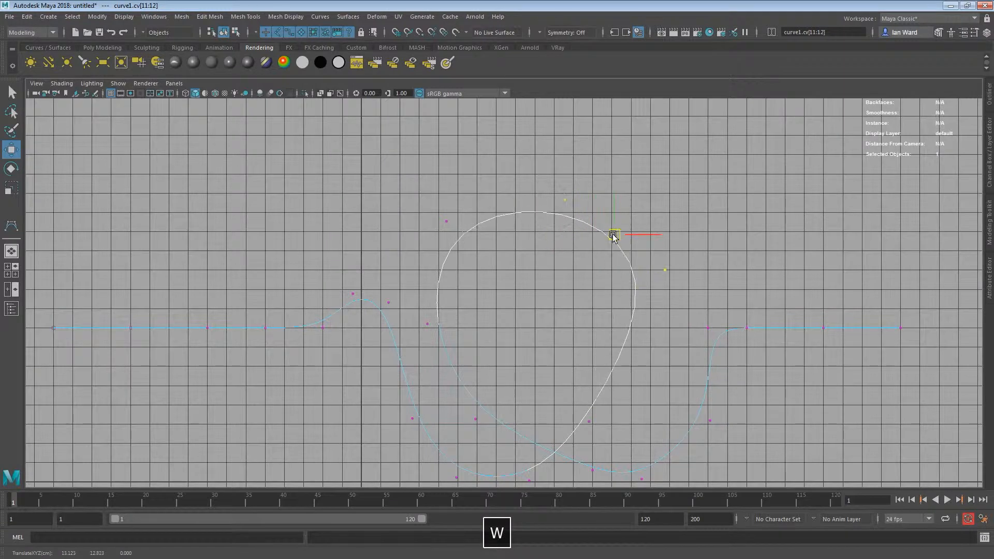
left_click_drag(410, 189, 467, 209)
Nudge the loop's left, lower-left and lower-right CVs slightly up and right to smooth its sides.
left_click_drag(421, 290, 455, 309)
left_click_drag(461, 405, 491, 429)
left_click_drag(475, 419, 481, 407)
left_click_drag(437, 270, 442, 306)
left_click_drag(522, 364, 600, 434)
left_click_drag(592, 421, 595, 418)
Spread the second dip's two bottom CVs apart and lower them slightly, undoing the oversized first move.
middle_click_drag(584, 436, 408, 362, "alt")
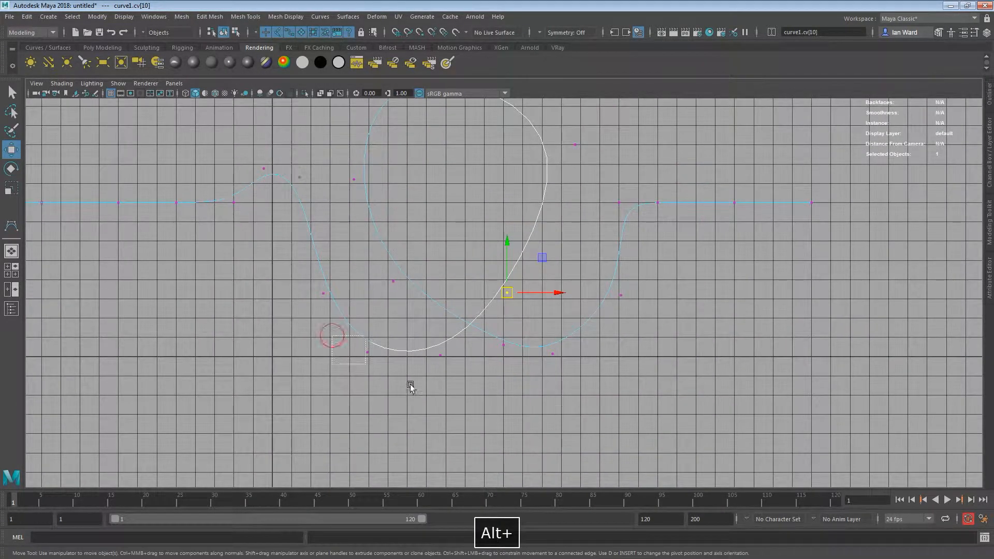
left_click_drag(410, 386, 451, 384)
left_click(477, 387)
left_click_drag(472, 298, 486, 353)
left_click_drag(525, 317, 564, 374)
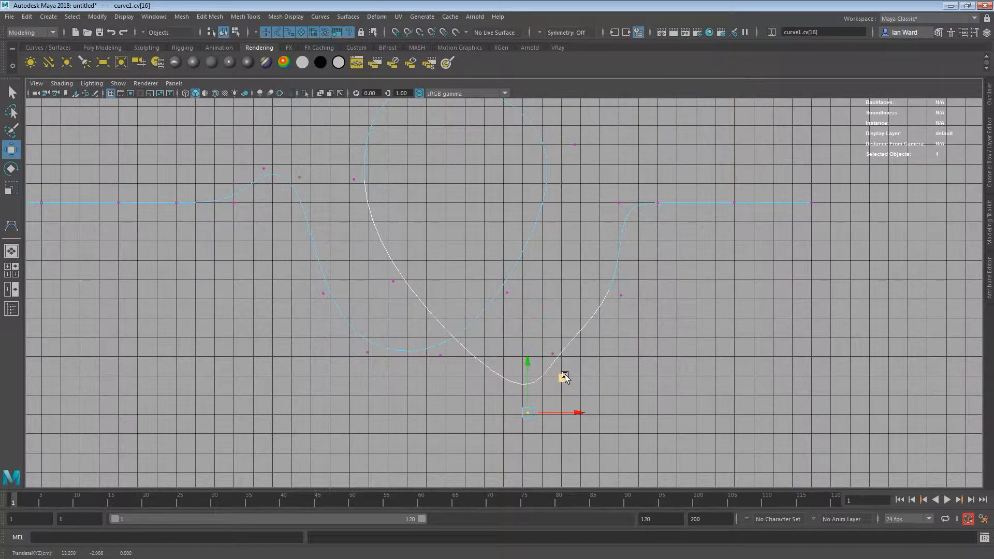
key("z")
left_click_drag(540, 334, 562, 363)
Move the CV on the second dip's exit climb slightly left and up, and clear the selection.
left_click_drag(579, 270, 681, 330)
left_click_drag(621, 294, 610, 290)
left_click(650, 332)
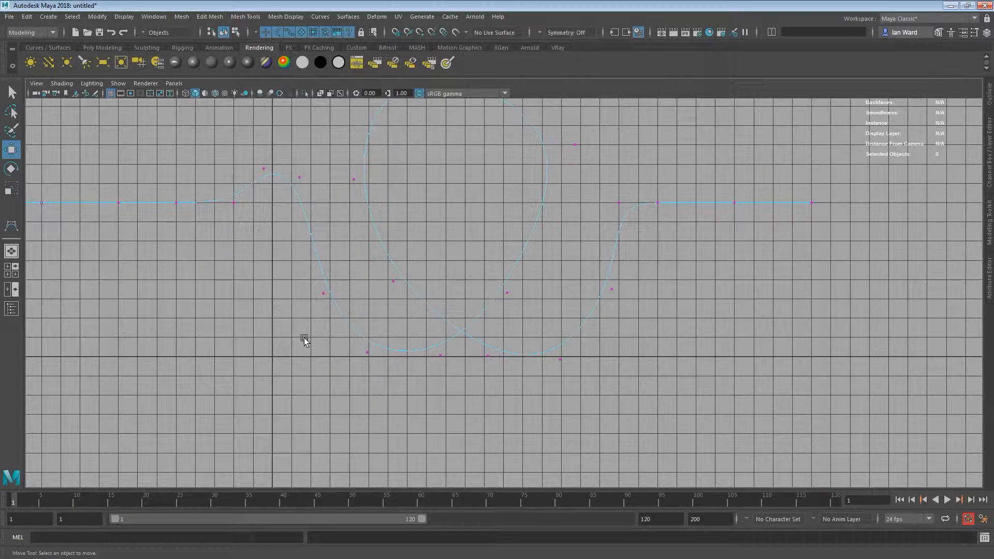
Nudge the CV at the top of the exit climb up and left, and raise the CV below it.
left_click(644, 239)
left_click_drag(644, 238, 638, 230)
left_click_drag(672, 194, 682, 271)
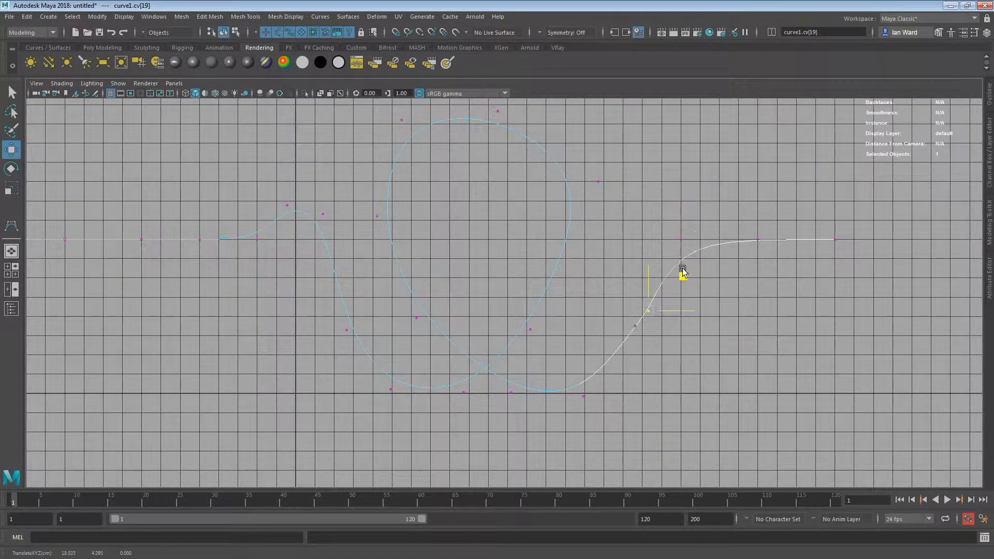
key("ctrl+z")
left_click(634, 326)
left_click_drag(636, 332, 630, 307)
left_click(423, 133)
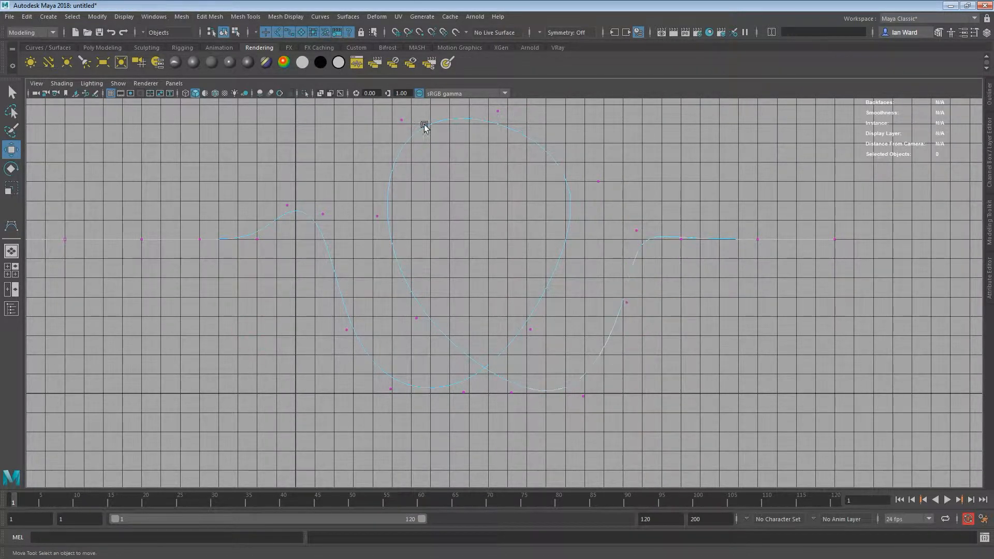
Move the loop's top-right CV up and right and its lower-right CV slightly right and down, and clear the selection.
middle_click_drag(509, 157, 501, 228, "alt")
left_click_drag(490, 181, 524, 166)
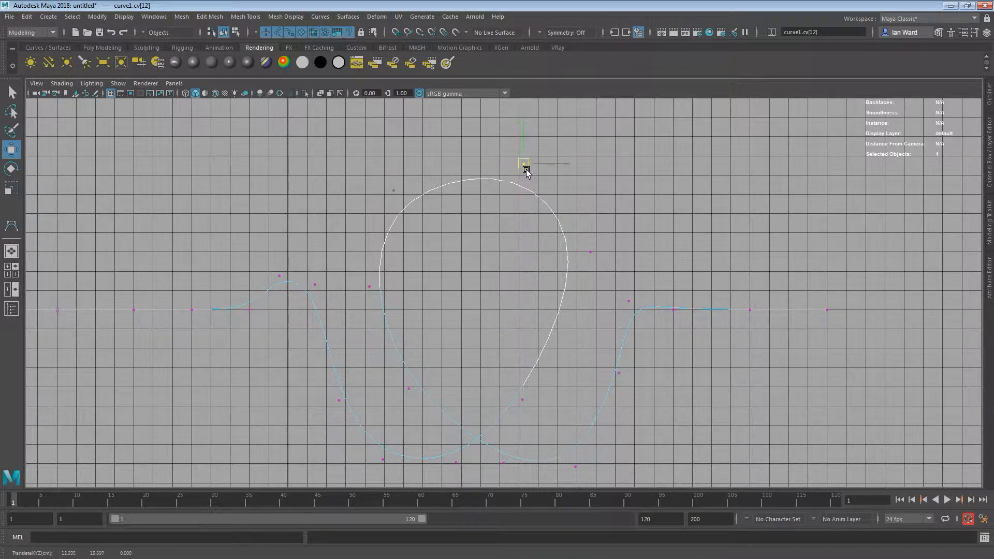
left_click_drag(563, 412, 567, 425)
left_click_drag(523, 400, 536, 406)
left_click(470, 315)
Switch from the front view to the perspective view and return from component editing to object selection mode.
key("space")
left_click_drag(486, 325, 424, 278)
right_click_drag(424, 278, 281, 260, "alt")
left_click_drag(280, 260, 358, 252, "alt")
middle_click_drag(358, 252, 339, 331, "alt")
right_click_drag(340, 332, 373, 327, "alt")
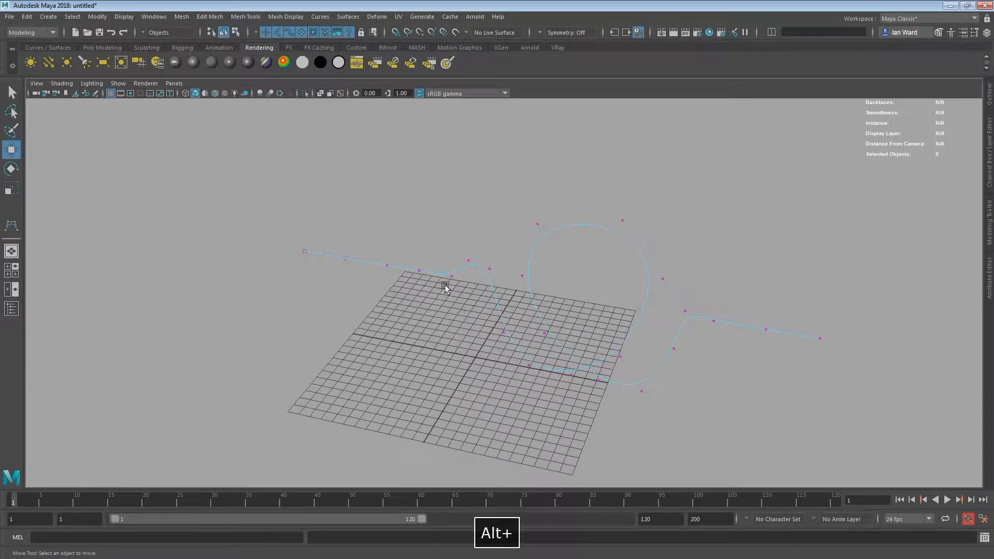
left_click(236, 33)
left_click(223, 33)
Duplicate the curve and offset the copy backward along the Z axis to form a parallel pair.
middle_click_drag(380, 275, 362, 290, "alt")
key("ctrl+d")
left_click_drag(653, 348, 484, 361, "alt")
left_click_drag(386, 282, 349, 270)
left_click(360, 255, "shift")
key("space")
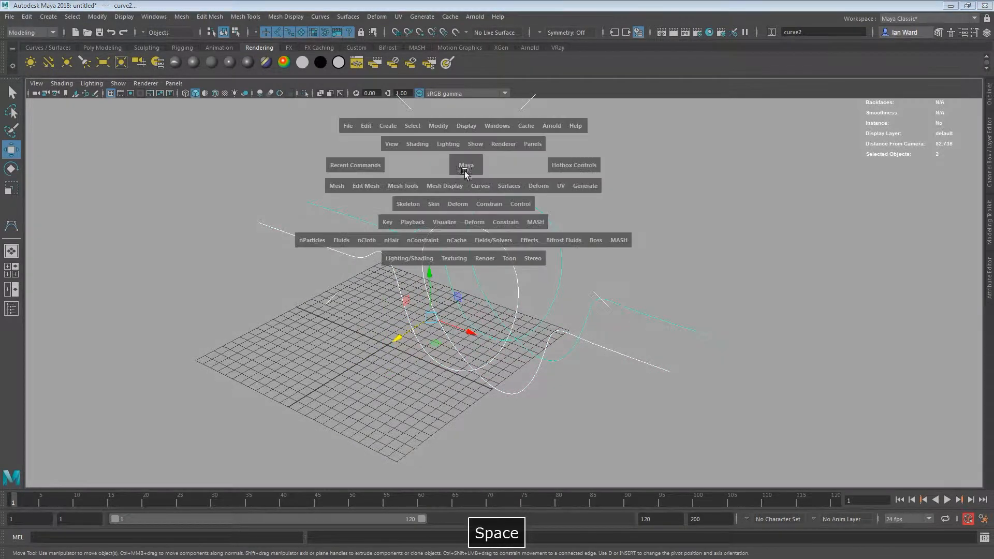
left_click(516, 193)
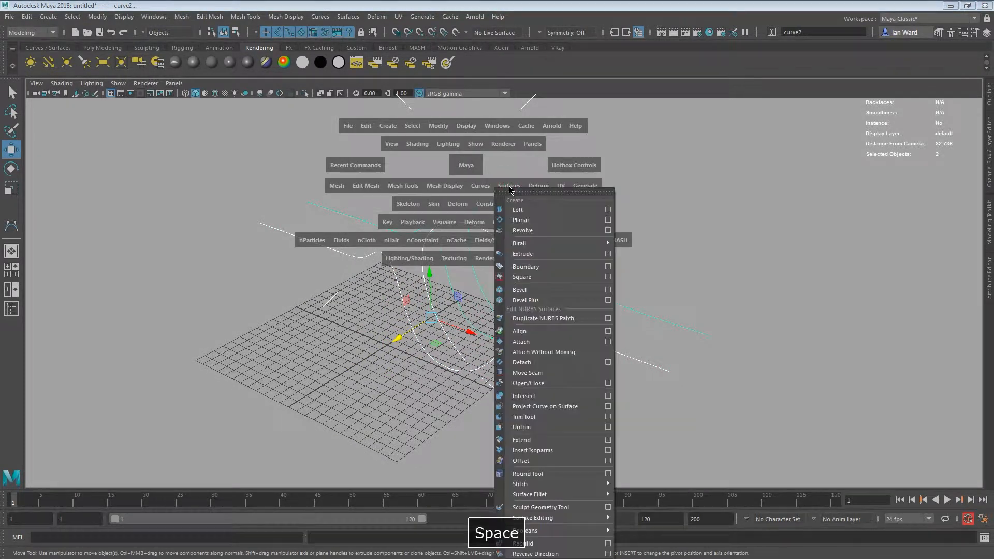
left_click(608, 210)
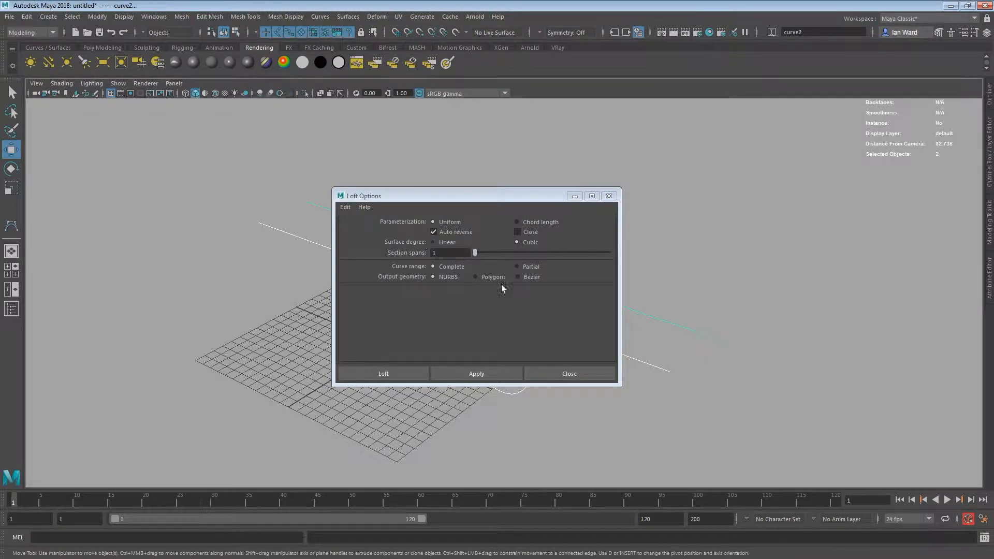
left_click(578, 373)
left_click_drag(428, 300, 469, 301, "alt")
right_click_drag(469, 302, 520, 311, "alt")
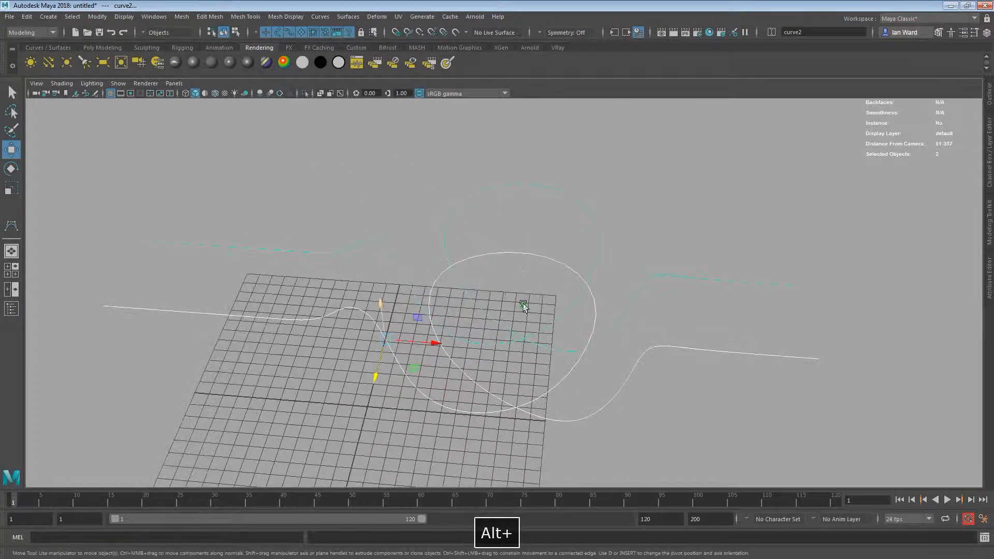
middle_click_drag(521, 312, 532, 294, "alt")
left_click(312, 357)
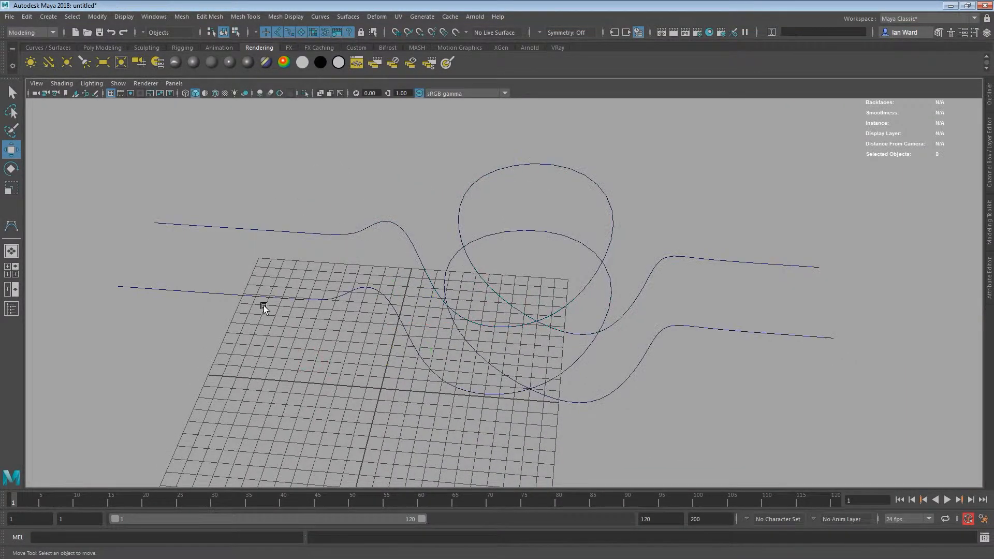
left_click_drag(244, 190, 293, 414)
left_click_drag(375, 302, 341, 255, "alt")
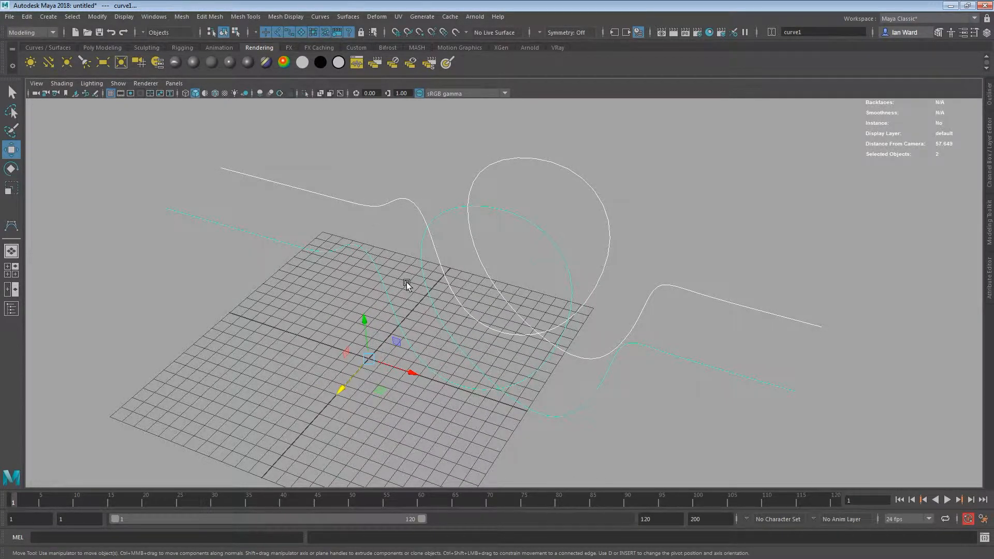
Open the Rebuild Curve options for the front curve, with Uniform rebuild type, Keep original enabled and keeping NumSpans disabled.
left_click(319, 251)
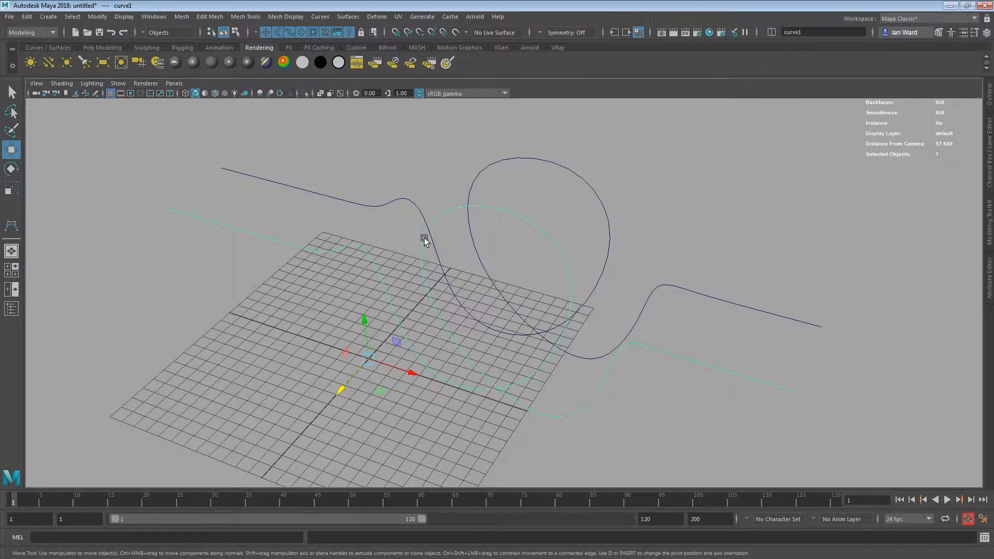
key("space")
left_click_drag(480, 202, 575, 516)
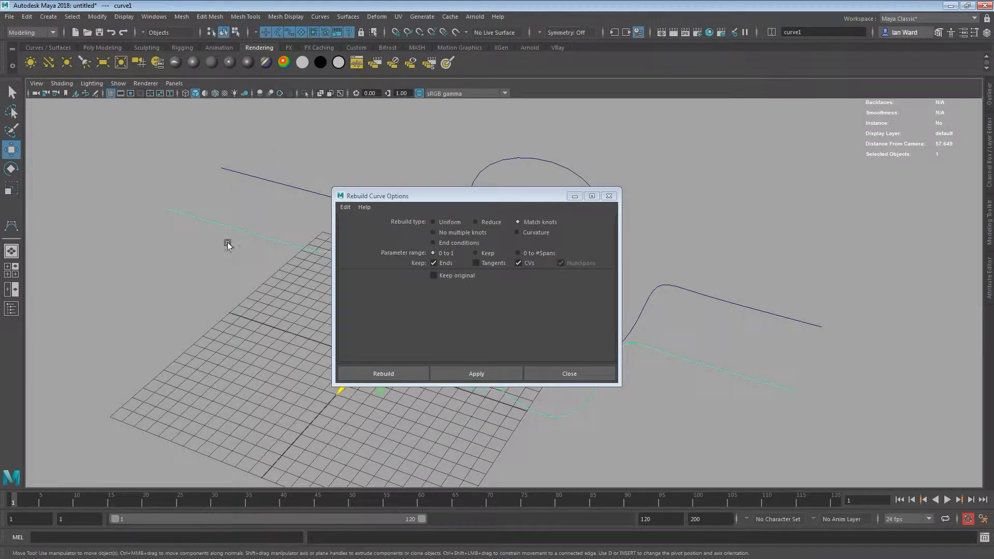
left_click_drag(491, 199, 796, 121)
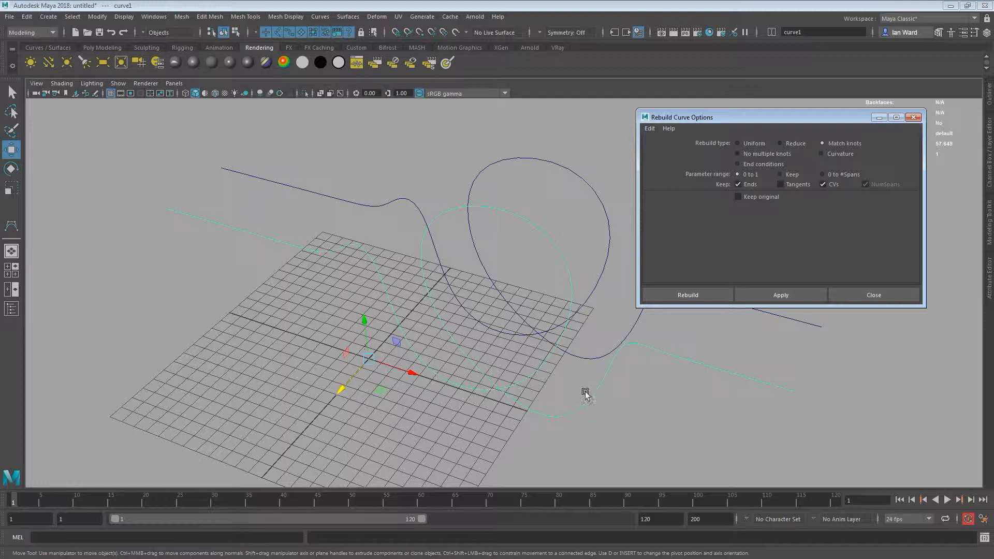
left_click(744, 196)
left_click(751, 143)
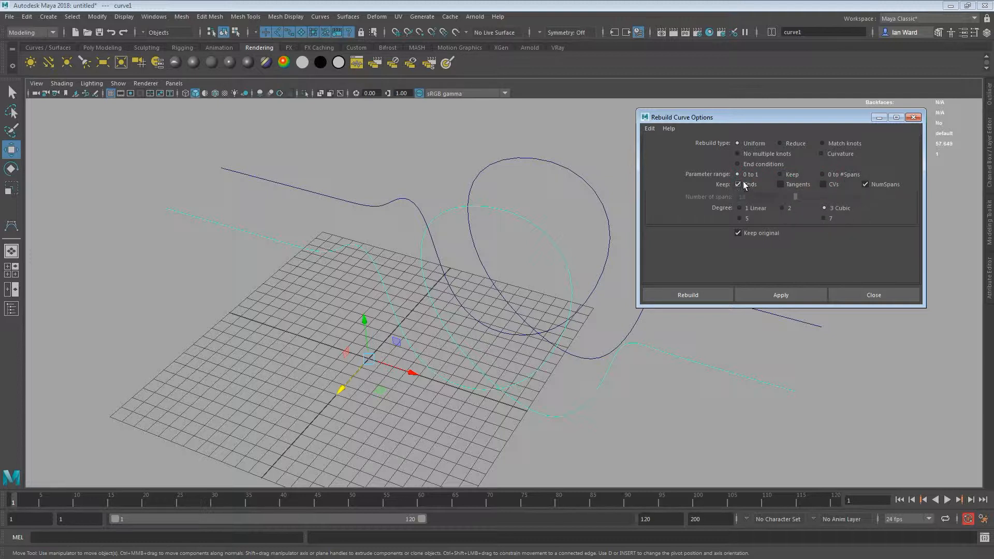
left_click(865, 185)
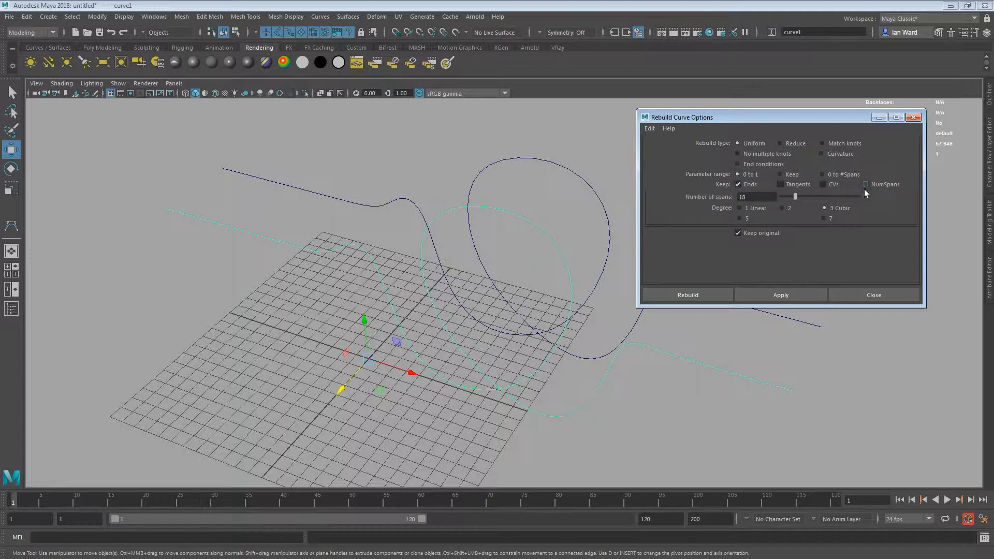
Try rebuilding the front curve with 50 spans, inspect its control vertices, and undo the rebuild.
double_click(753, 198)
type("50")
left_click(785, 298)
left_click_drag(398, 275, 223, 204, "alt")
right_click(216, 192)
left_click(156, 191)
left_click_drag(269, 228, 345, 236, "alt")
key("z")
key("z")
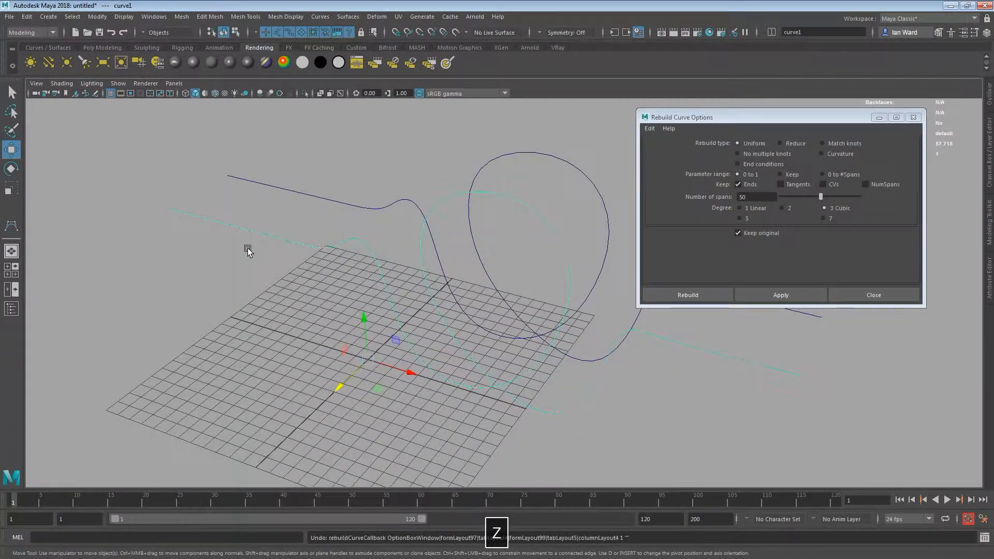
Rebuild both the front and the rear curve with 64 spans, and close the rebuild options.
left_click_drag(756, 197, 524, 181)
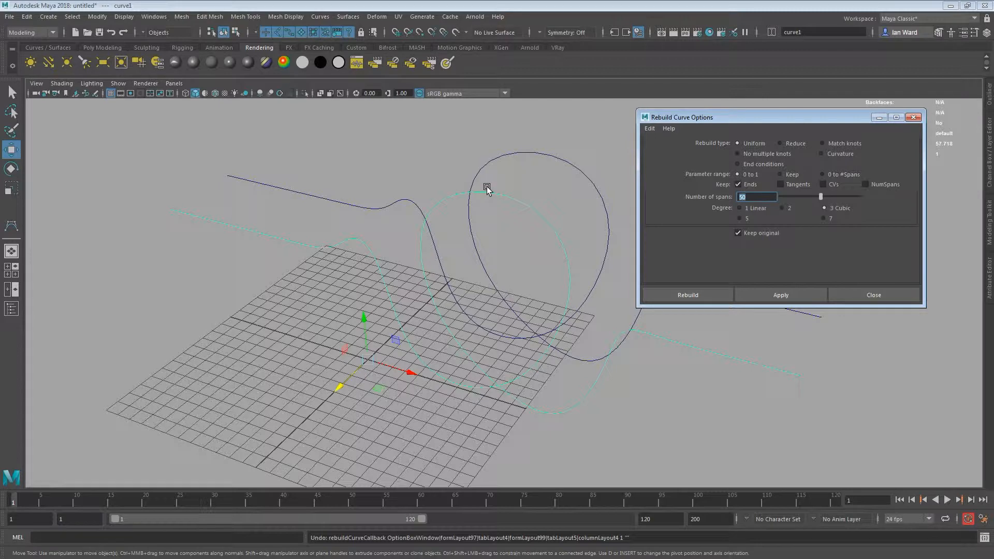
type("64")
key("Return")
left_click(780, 295)
left_click_drag(401, 254, 382, 212, "alt")
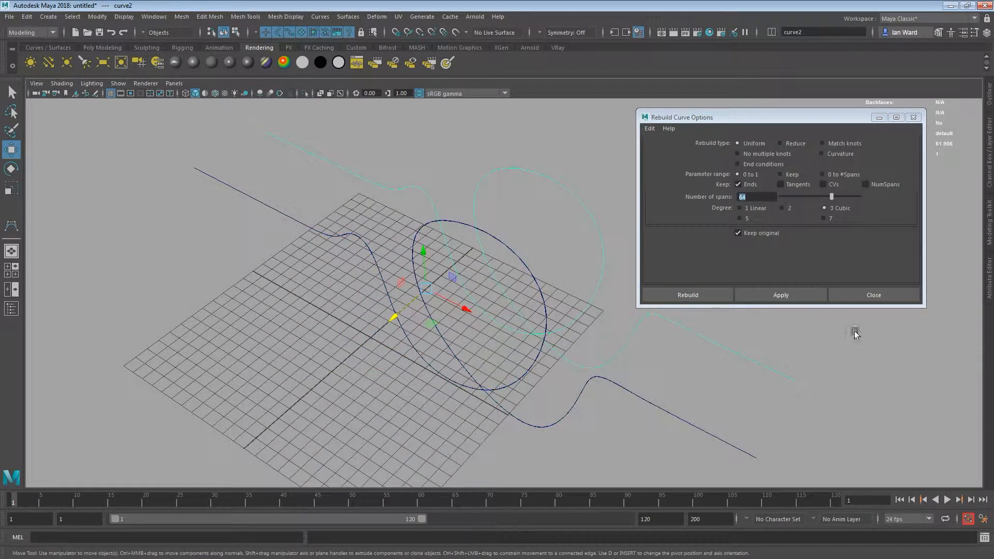
left_click(803, 297)
left_click(881, 299)
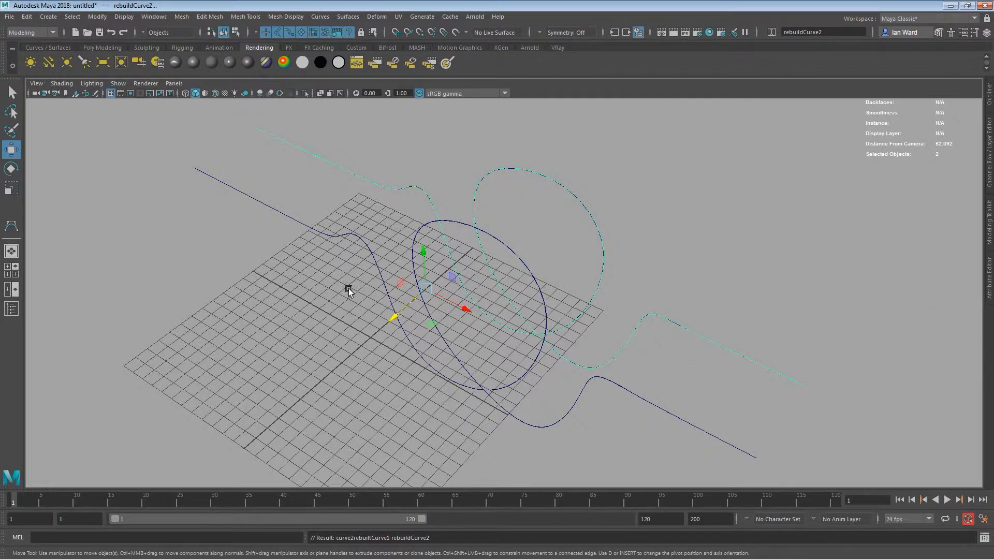
Open the Outliner and check which entries are the original curves and which are the rebuilt ones.
left_click_drag(351, 285, 317, 211, "alt")
left_click(155, 19)
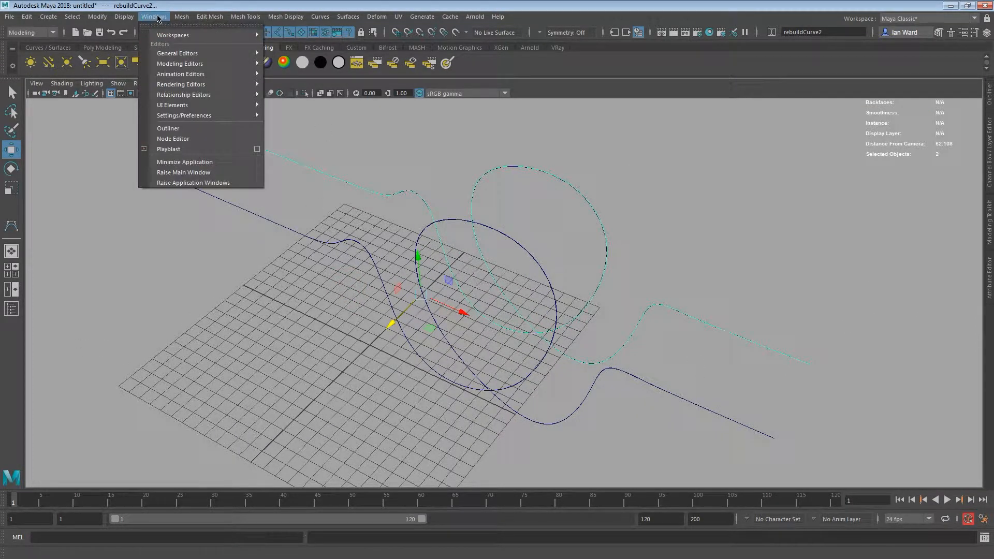
left_click(421, 149)
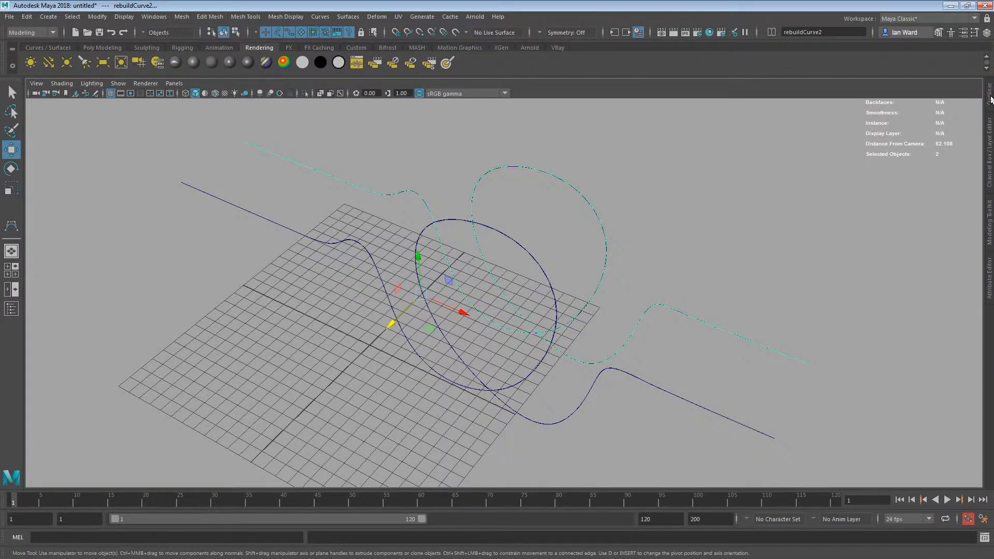
left_click(990, 98)
left_click(903, 178)
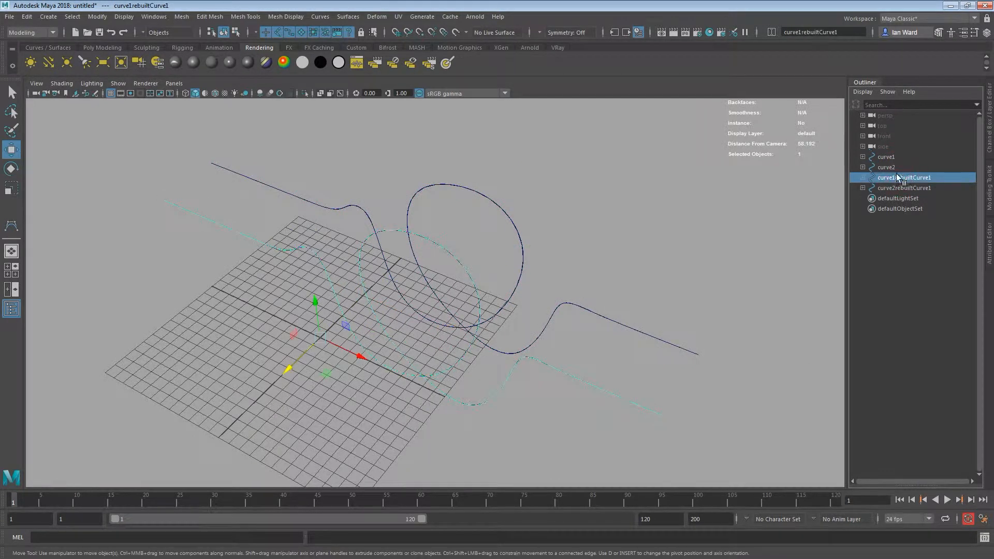
left_click(894, 159)
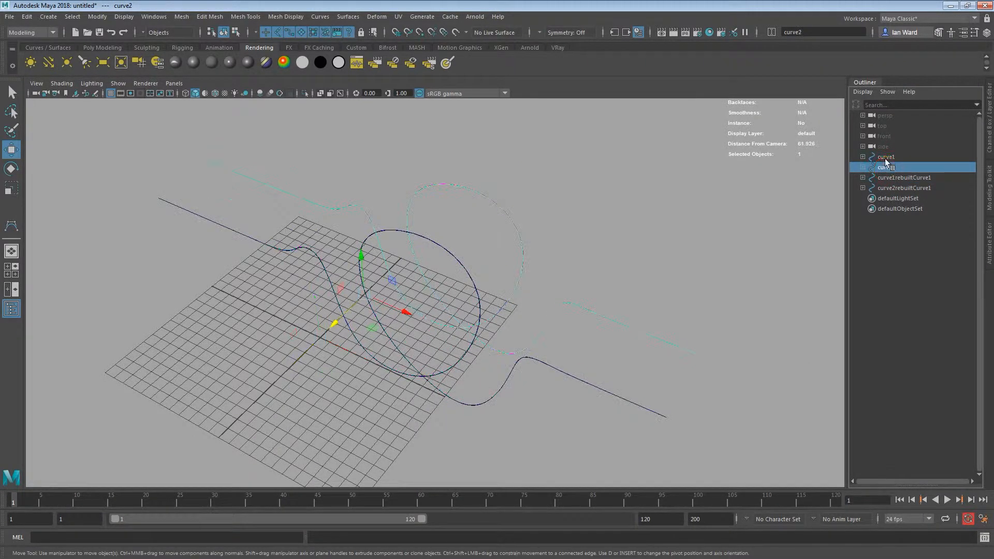
left_click(890, 187)
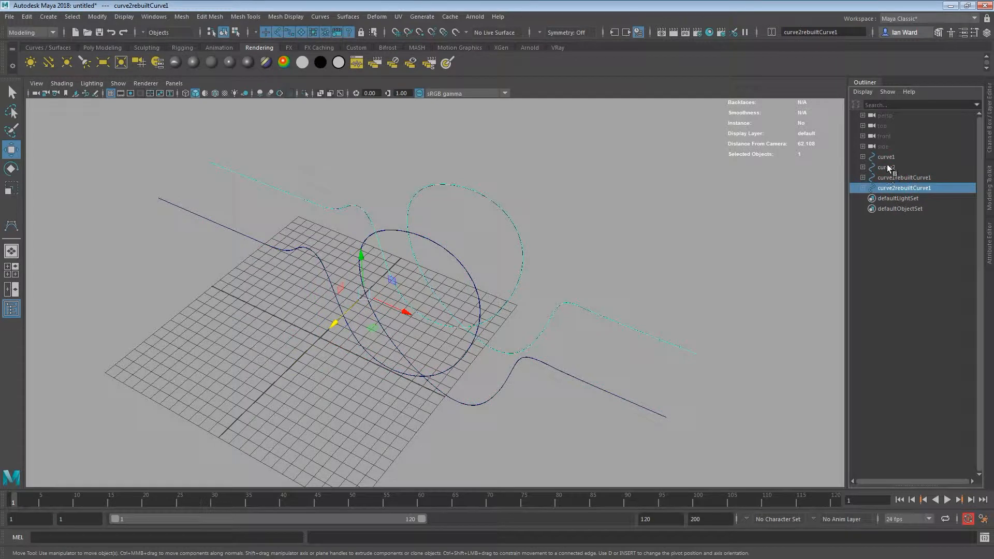
Hide the two original curves, curve1 and curve2, and clear the selection.
left_click_drag(886, 158, 886, 167)
right_click_drag(279, 264, 611, 276, "alt")
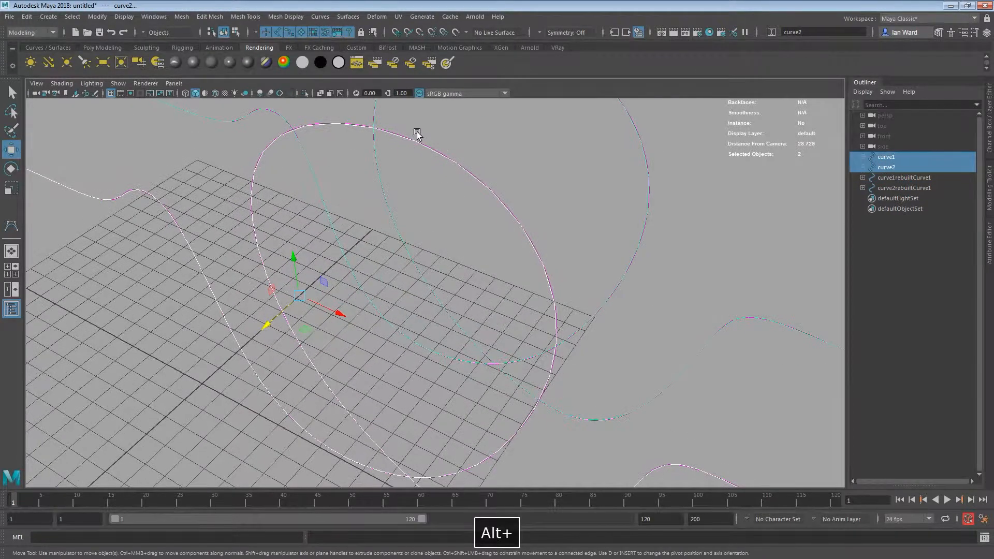
key("ctrl+h")
left_click(886, 157)
left_click_drag(532, 184, 591, 153, "alt")
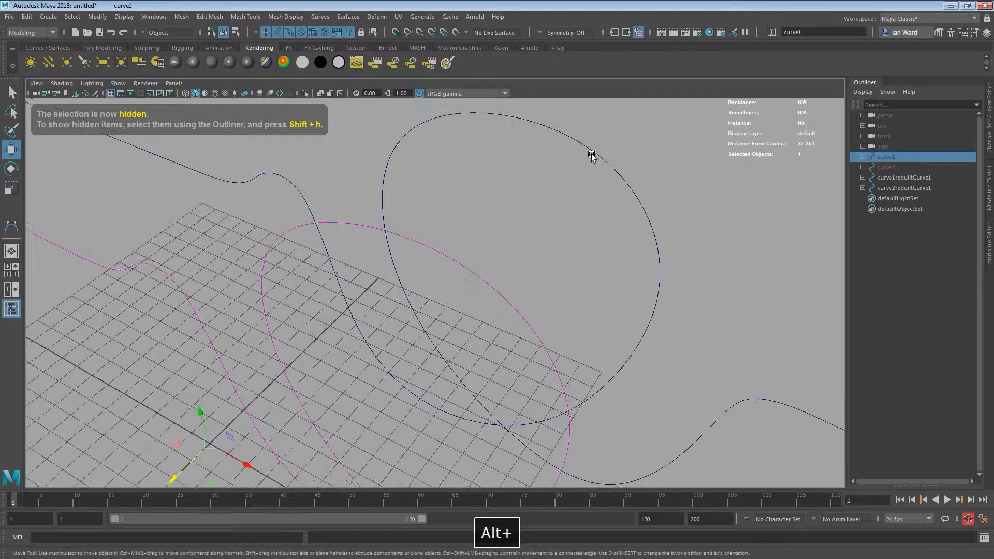
left_click(883, 167)
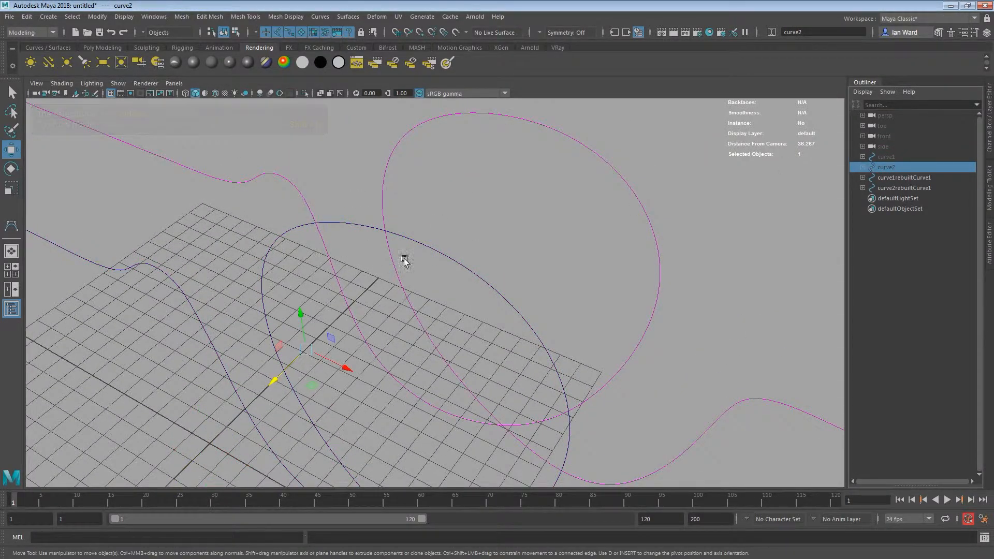
left_click_drag(381, 286, 260, 333, "alt")
left_click(821, 226)
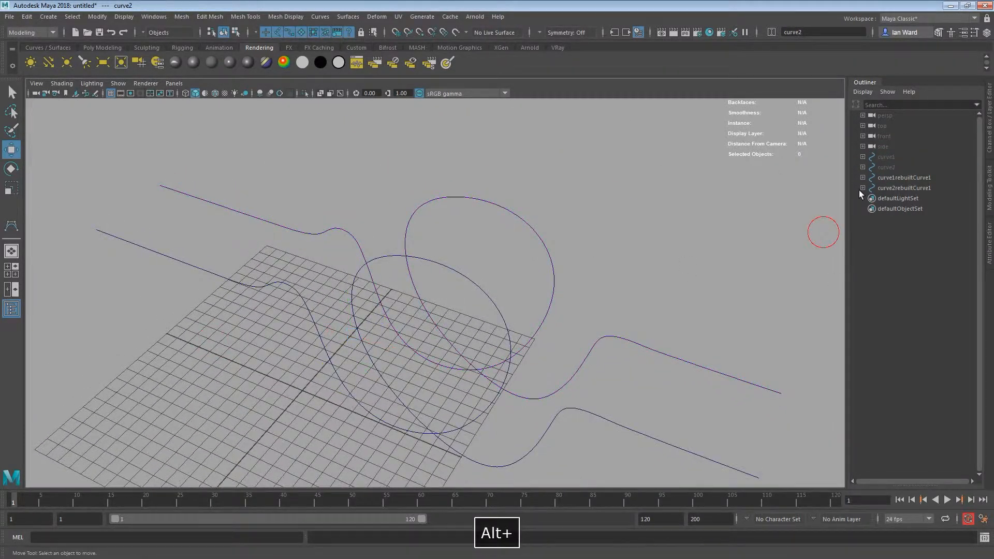
Select both rebuilt curves and set the Loft options to Polygons output with the Control points tessellation method.
left_click_drag(904, 181, 903, 188)
key("space")
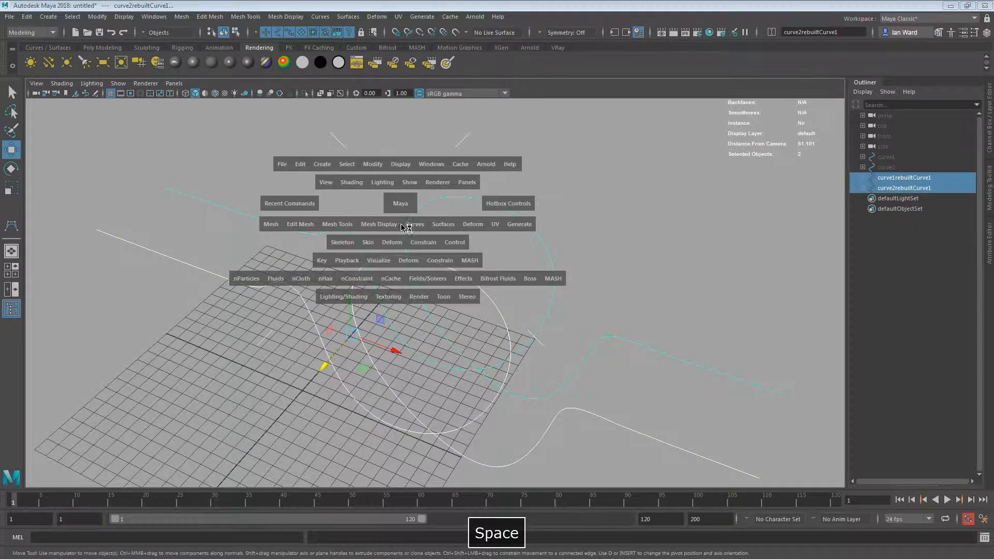
left_click(444, 225)
left_click(542, 210)
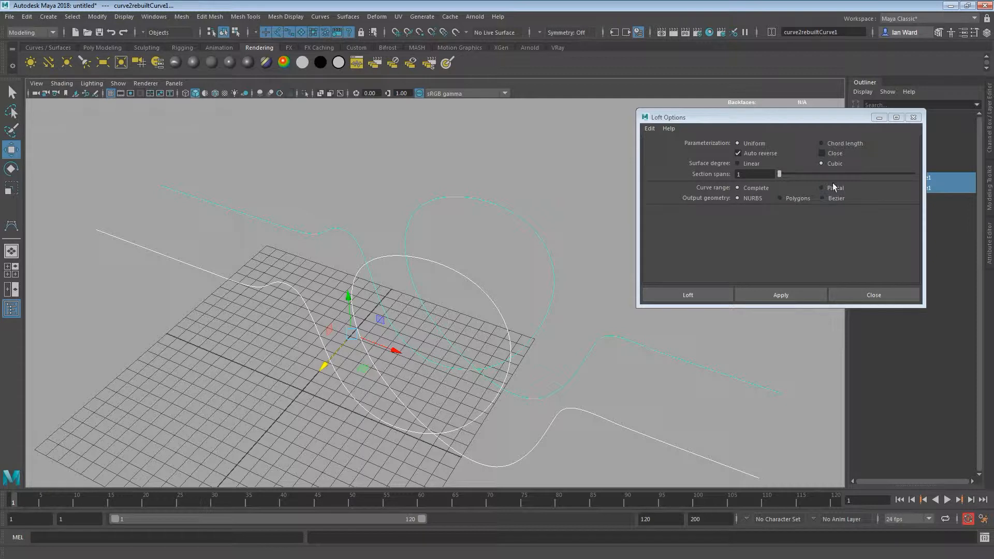
left_click(780, 198)
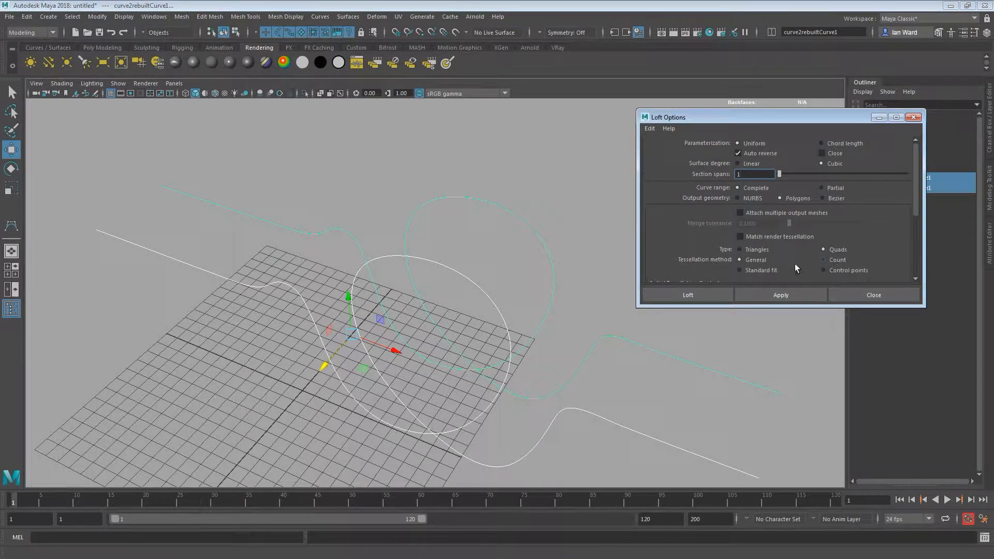
scroll(747, 257, "down", 3)
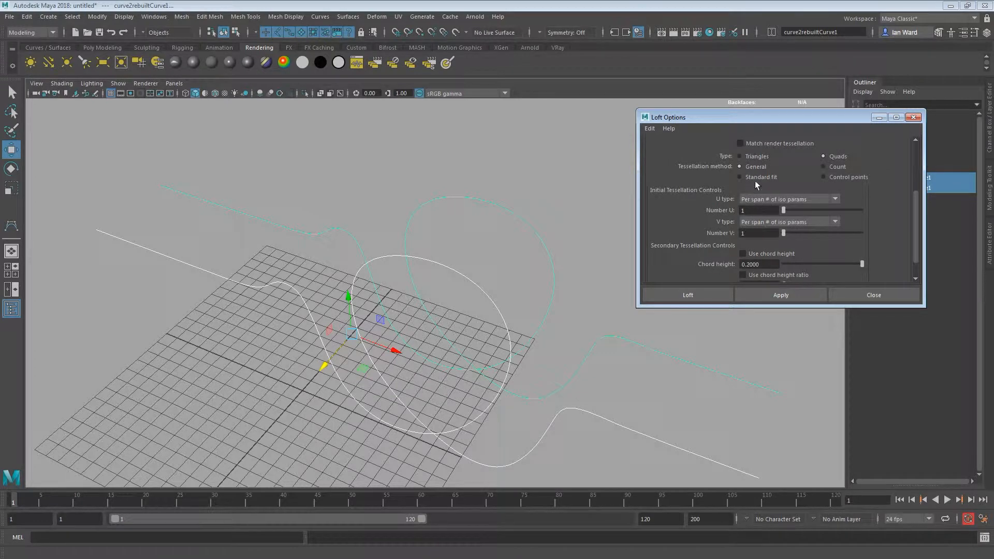
left_click(839, 178)
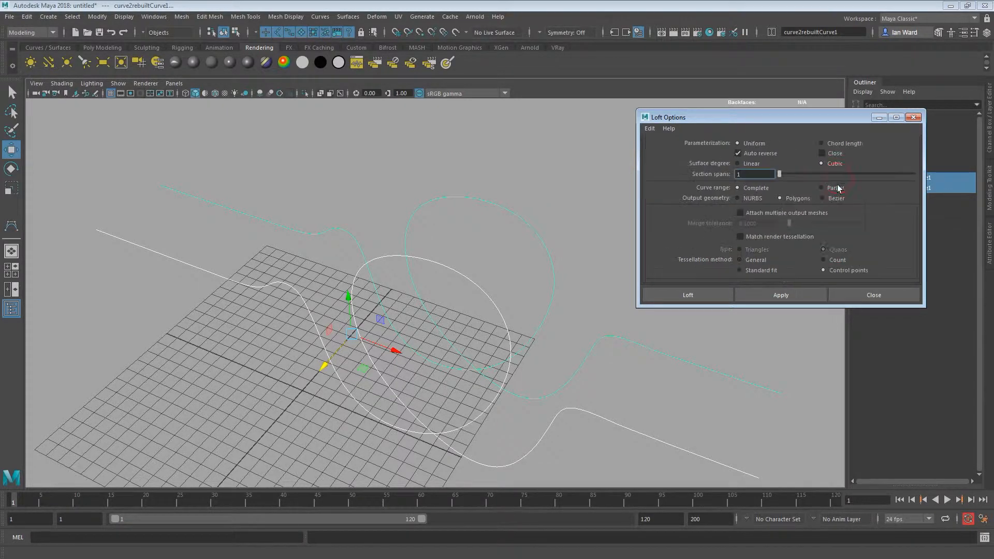
Try lofting the two rebuilt curves with 1 section span, inspect the surface, and undo the loft.
left_click(774, 294)
left_click_drag(310, 276, 395, 268, "alt")
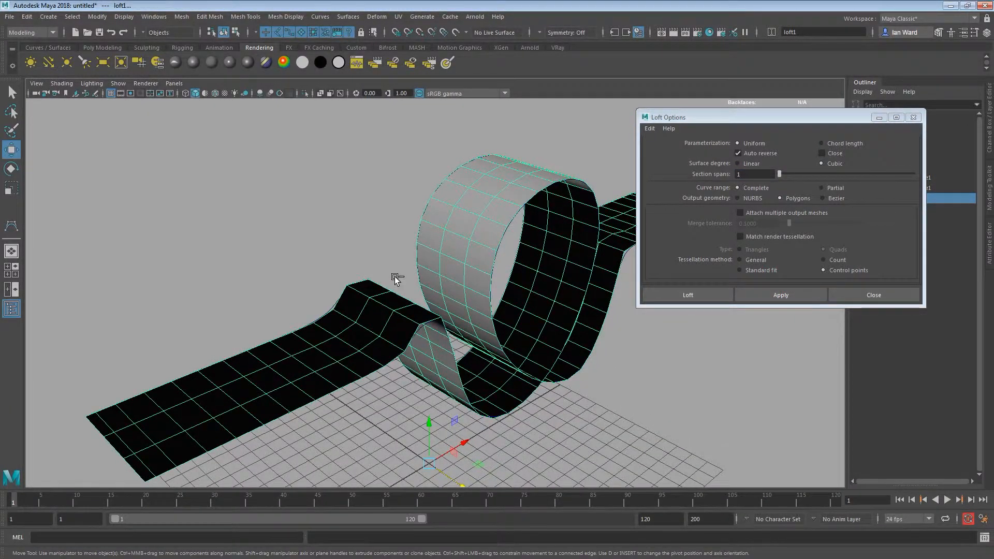
key("ctrl+z")
Try lofting the two rebuilt curves with 4 section spans, inspect the surface, and undo the loft.
left_click_drag(547, 221, 664, 192, "alt")
left_click_drag(776, 172, 795, 175)
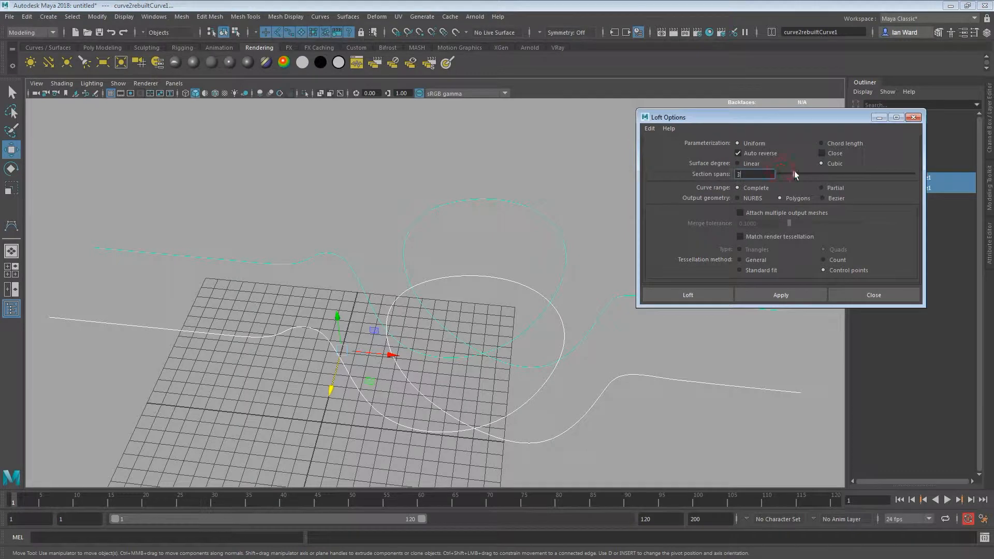
left_click(797, 299)
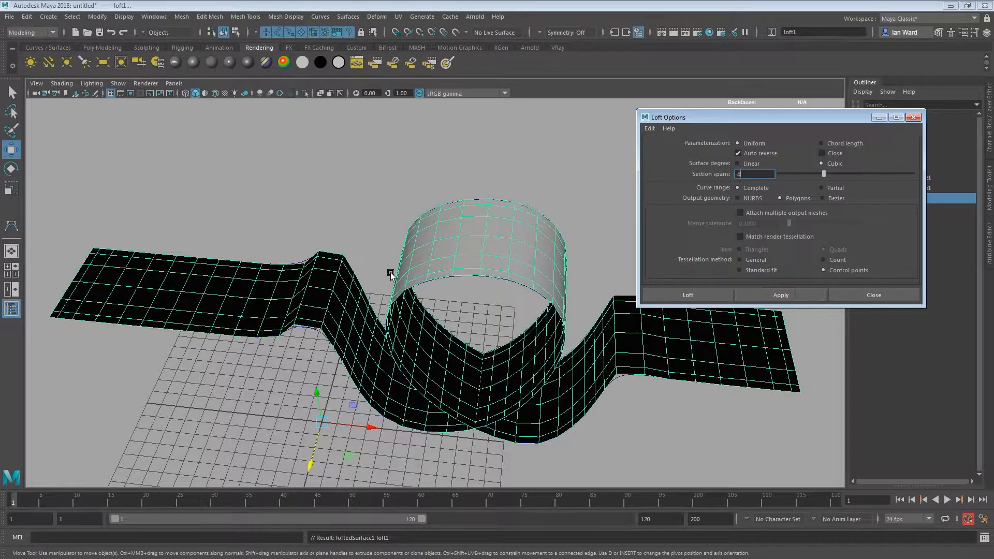
left_click_drag(392, 275, 468, 289, "alt")
key("z")
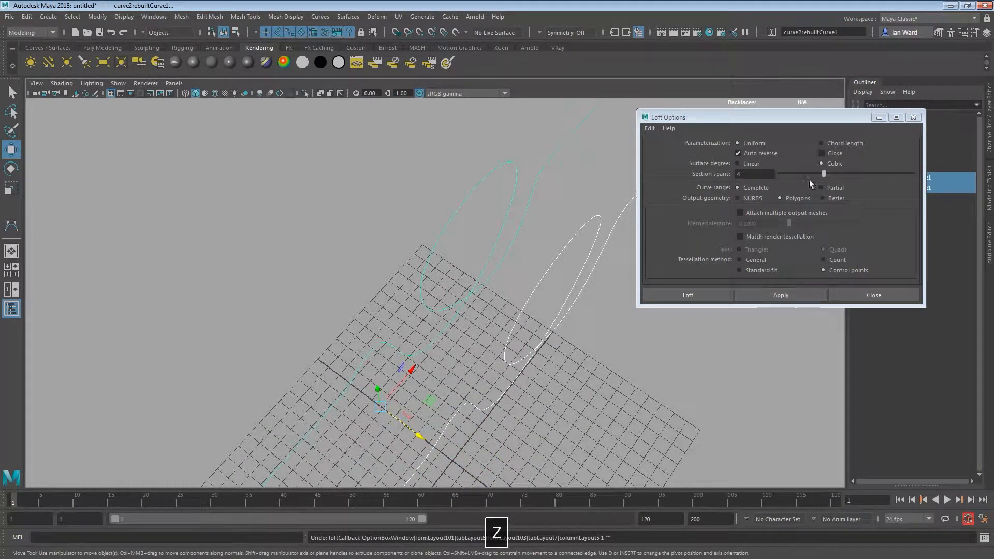
Loft the two rebuilt curves with 10 section spans and inspect the surface with smooth preview on.
left_click_drag(825, 176, 960, 178)
left_click(770, 299)
left_click_drag(721, 322, 336, 306, "alt")
right_click_drag(336, 305, 378, 325, "alt")
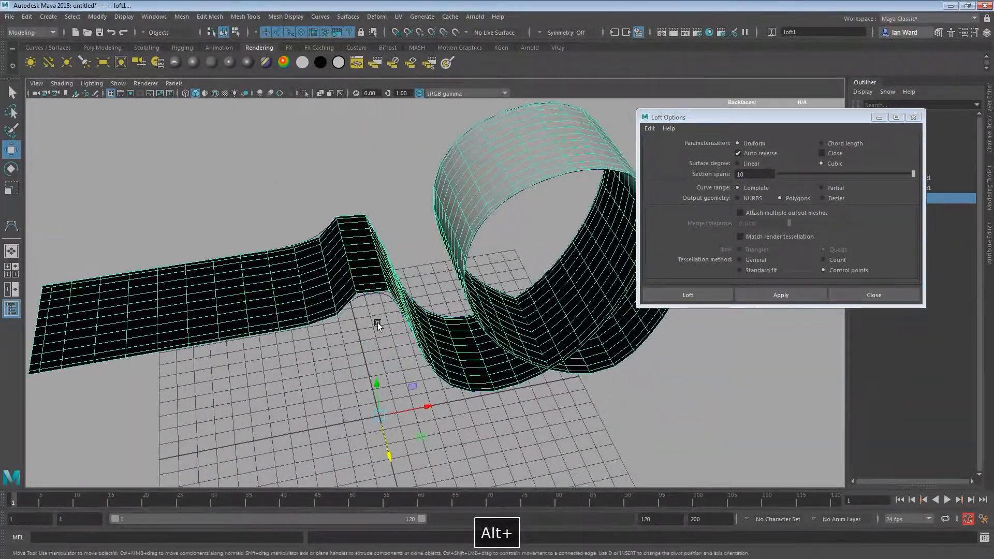
key("3")
left_click_drag(258, 209, 202, 321, "alt")
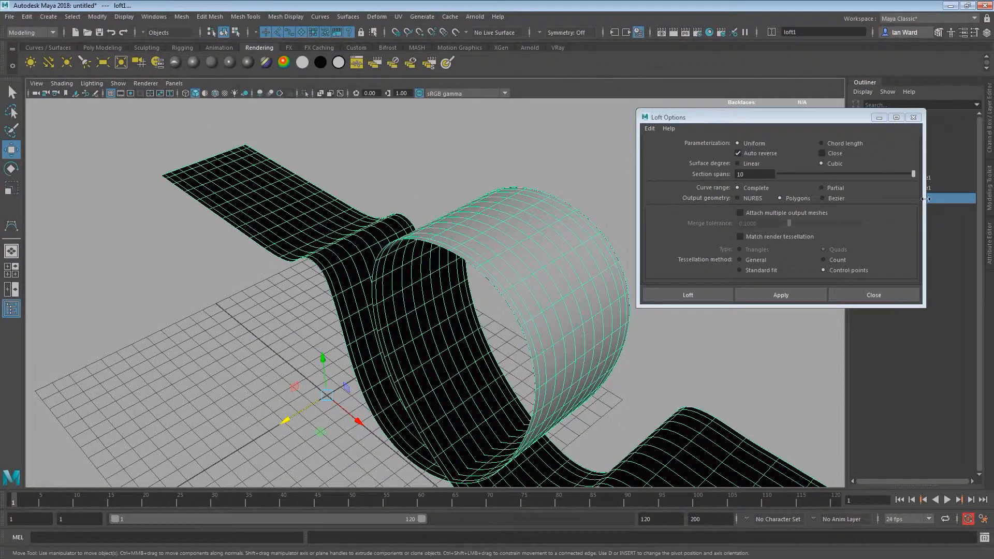
Hide the two rebuilt curves, curve1rebuiltCurve1 and curve2rebuiltCurve1.
left_click_drag(847, 117, 712, 115)
left_click(888, 177)
left_click(888, 188, "shift")
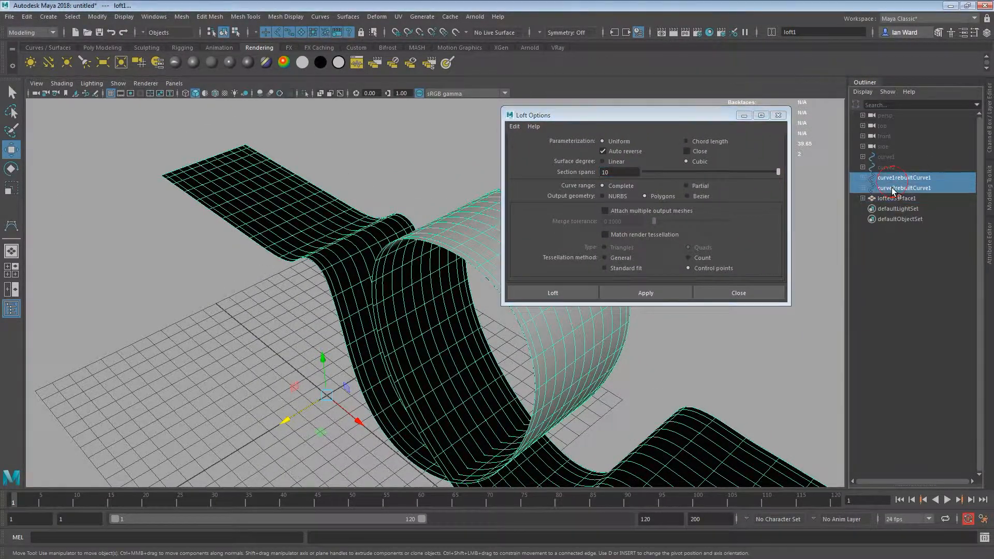
key("ctrl+h")
Unhide the original curve1 and curve2 and clear the selection.
left_click(888, 157)
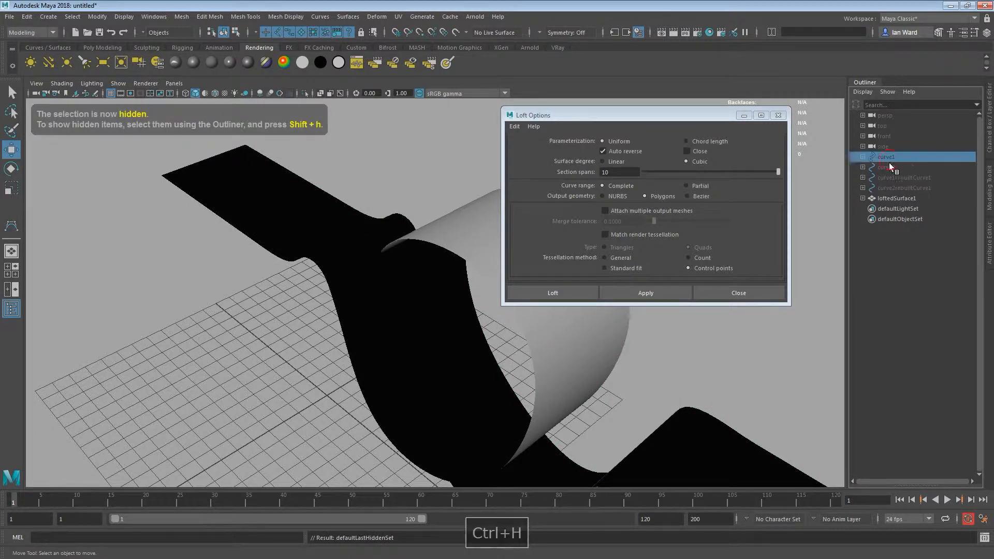
left_click(889, 167, "shift")
key("shift+h")
left_click(192, 282)
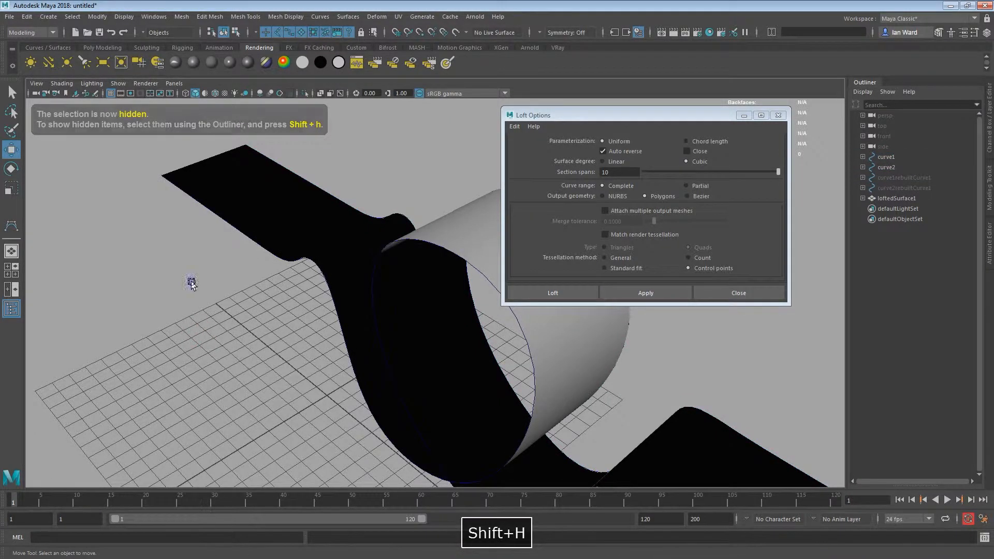
Show curve1's control vertices, try moving the two at the small hump, and undo the move.
right_click(192, 282)
right_click_drag(226, 266, 180, 274)
left_click_drag(269, 234, 342, 258)
key("w")
key("z")
left_click_drag(366, 291, 341, 273, "alt")
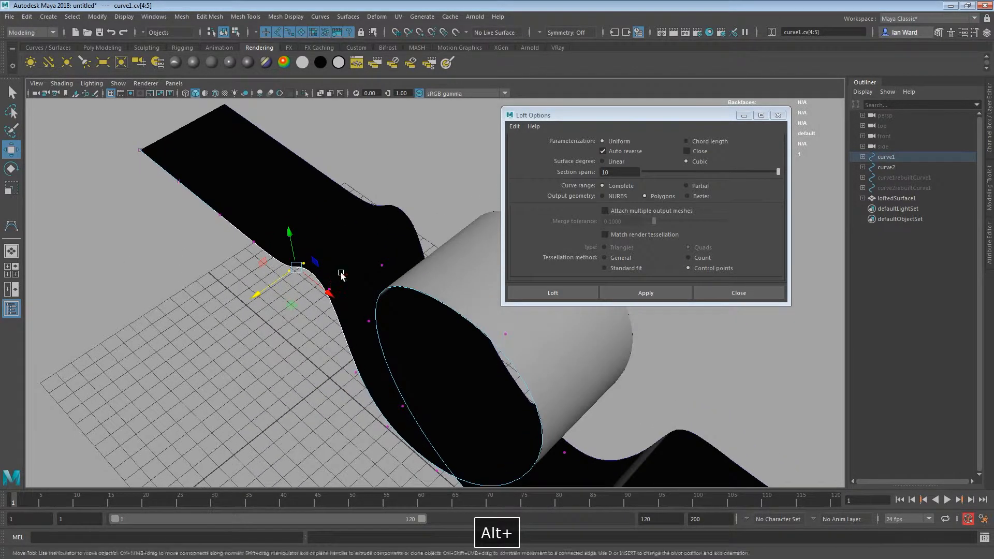
Turn on wireframe-on-shaded display, try moving curve1 control vertices at the hump and on the loop, and undo each move.
left_click(215, 94)
middle_click_drag(241, 292, 218, 333, "alt")
left_click_drag(233, 328, 334, 280)
key("z")
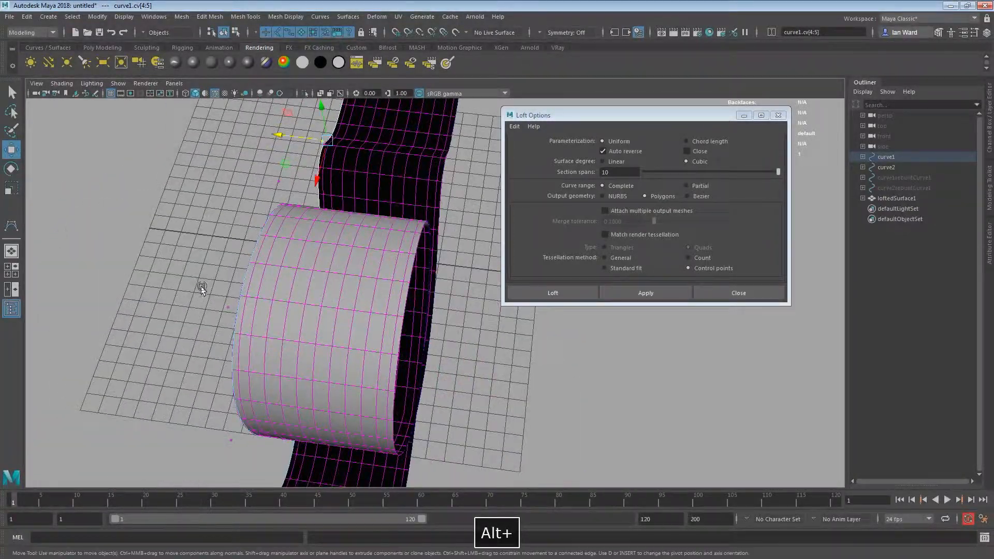
left_click_drag(201, 287, 241, 344)
mouse_move(208, 304)
left_mouse_down()
mouse_move(141, 297)
mouse_move(297, 310)
mouse_move(217, 306)
left_mouse_up()
key("z")
left_click_drag(325, 300, 259, 275, "alt")
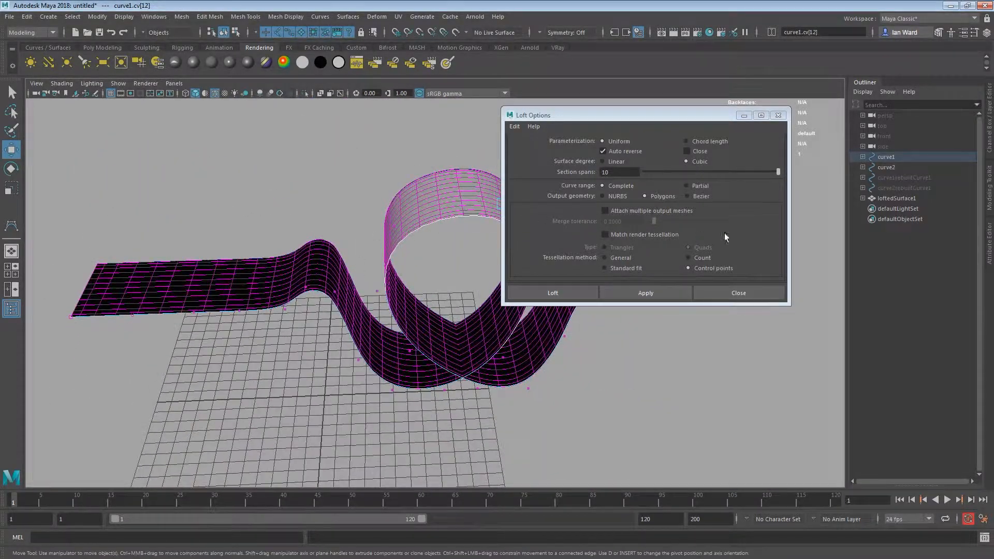
Select curve1 and curve2, close the Loft options, and switch to component mode to edit both curves' control vertices.
left_click(891, 169, "ctrl")
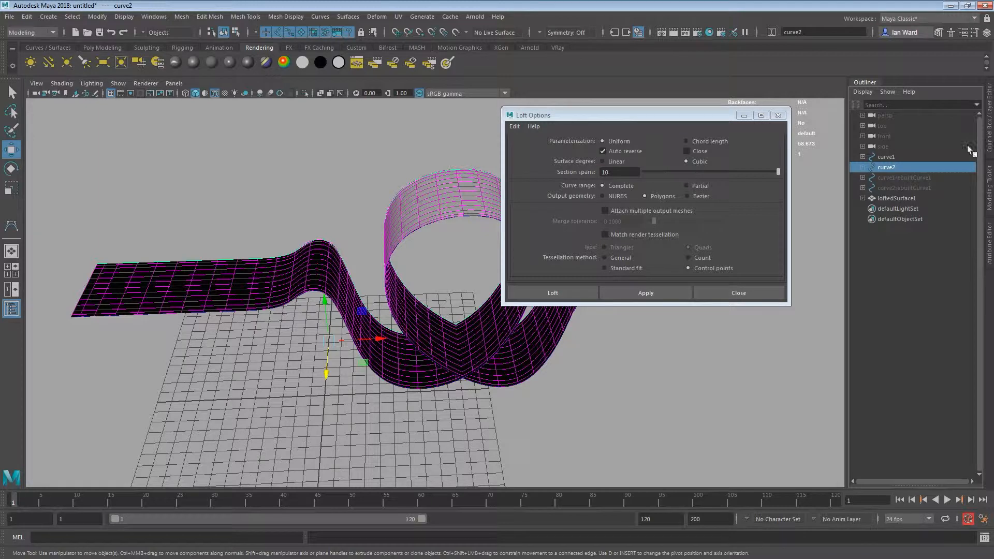
left_click(885, 156, "ctrl")
left_click(552, 293)
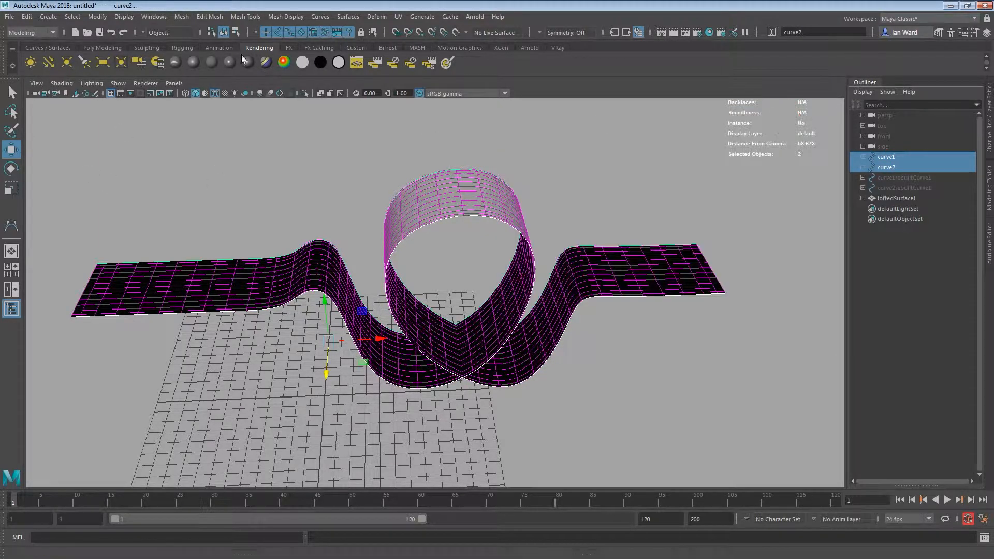
left_click(236, 32)
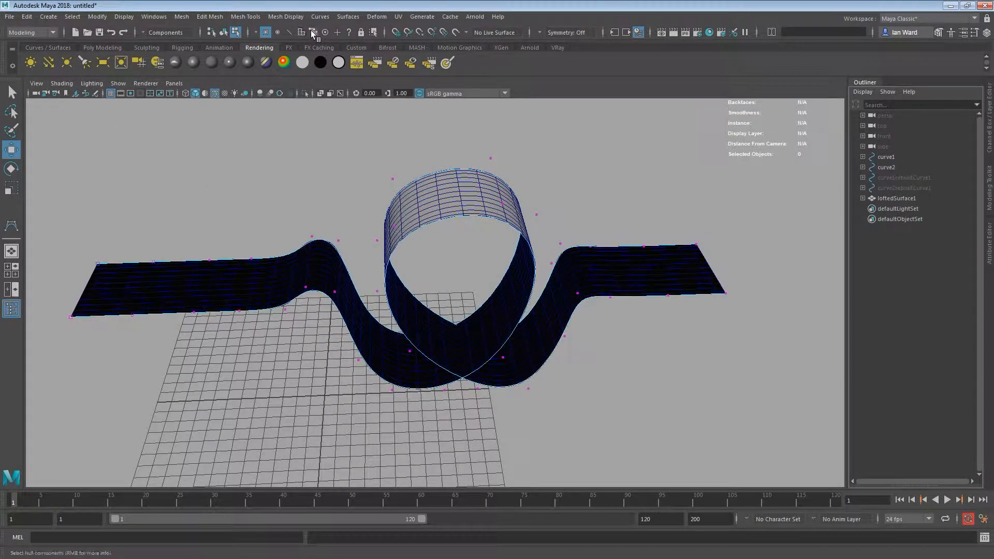
left_click_drag(509, 265, 413, 189, "alt")
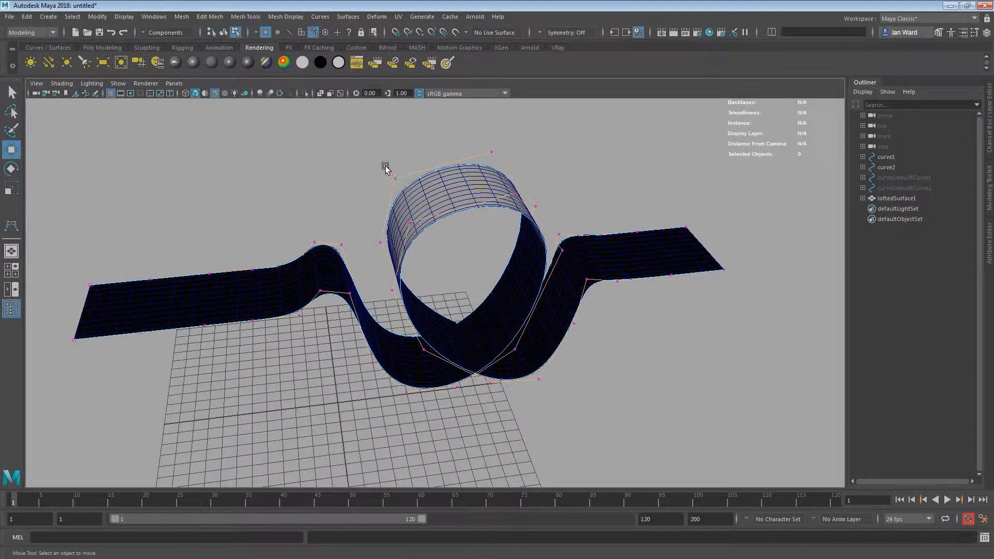
Select the matching control vertices of both curves on the upper side of the loop and enable soft selection.
left_click_drag(418, 238, 468, 255)
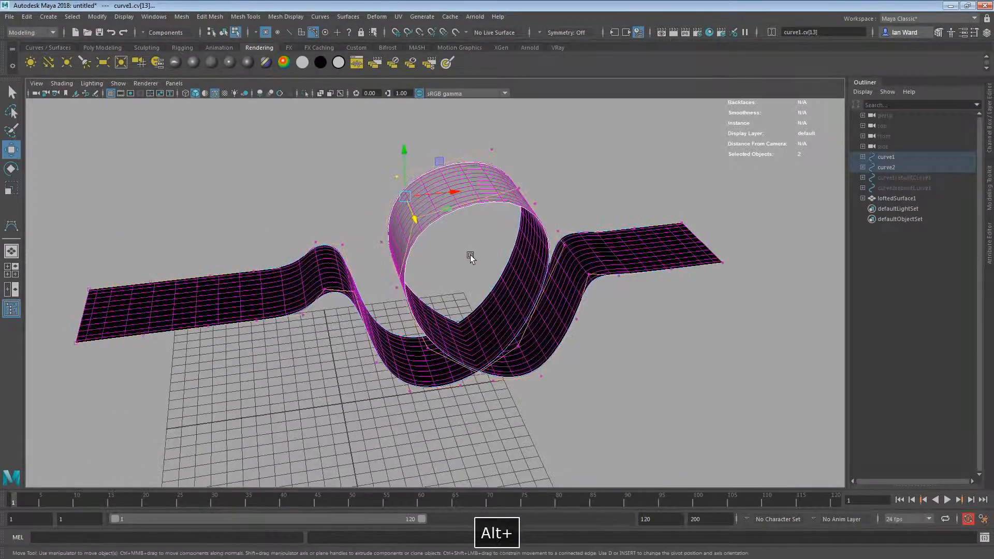
key("b")
left_click_drag(385, 215, 481, 206, "alt")
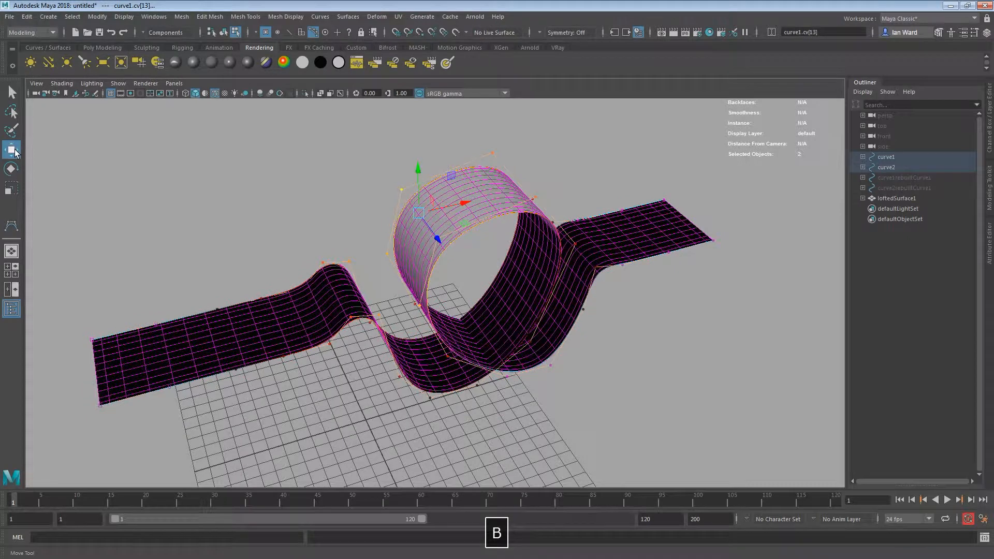
Set the Move tool's soft selection falloff mode to Surface.
double_click(11, 150)
left_click(161, 321)
left_click(218, 346)
left_click(217, 366)
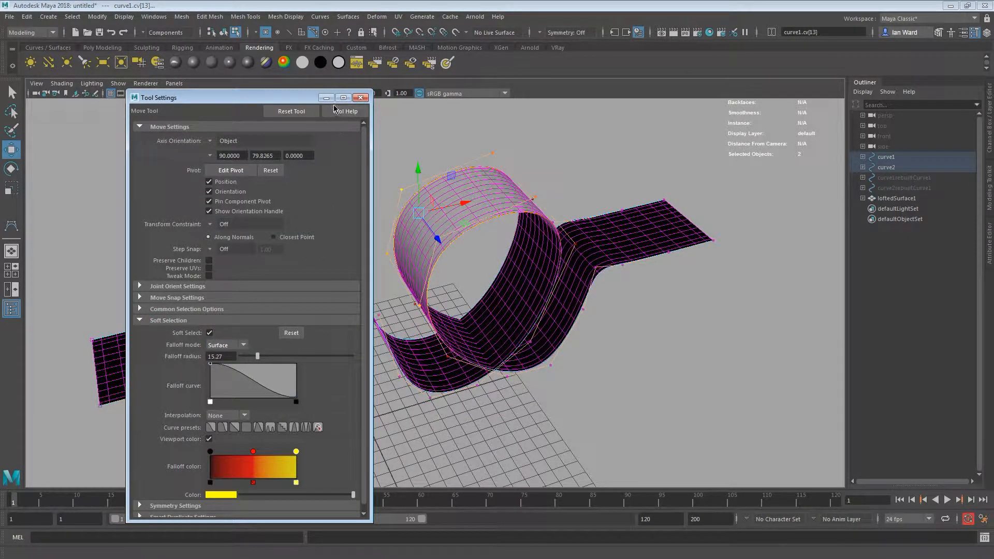
left_click(361, 98)
left_click_drag(510, 316, 399, 321, "alt")
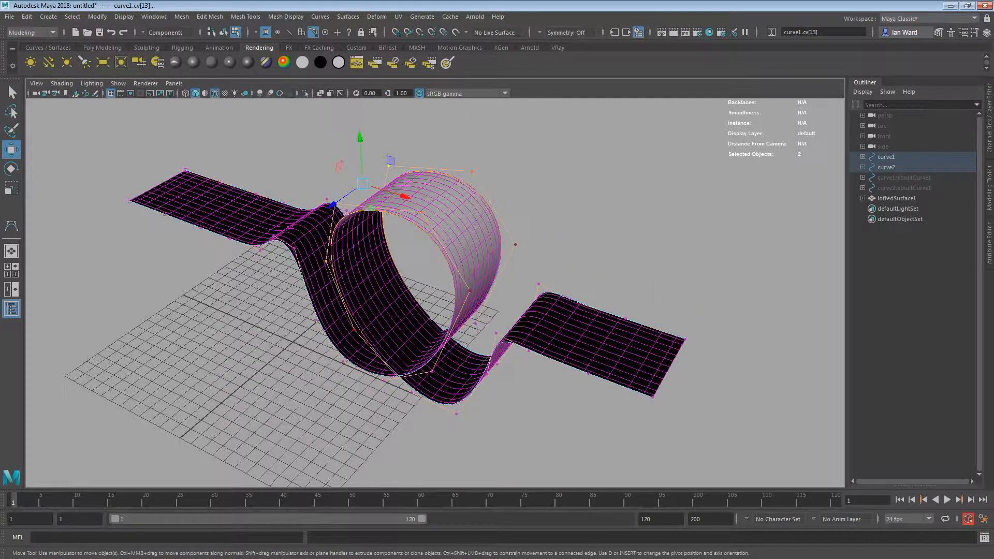
Switch to Windows Photo Viewer, study the coffee table reference image, and return to the track model in Maya.
key("alt+Tab")
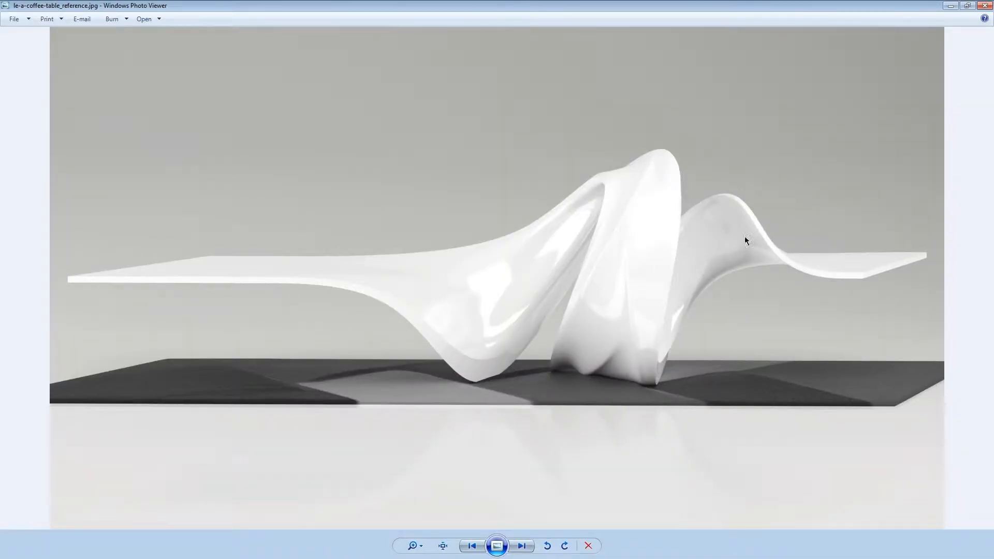
left_click(954, 5)
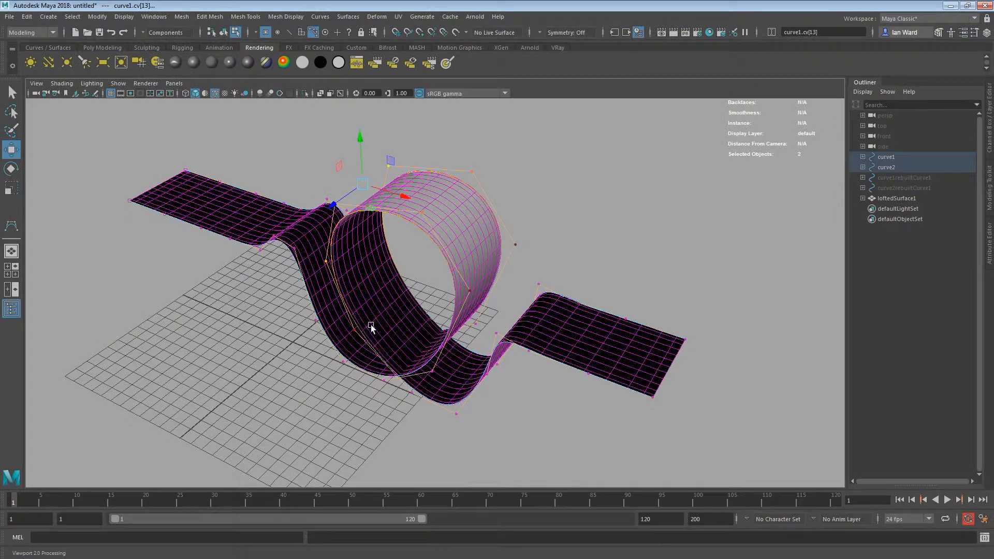
left_click_drag(368, 326, 400, 338, "alt")
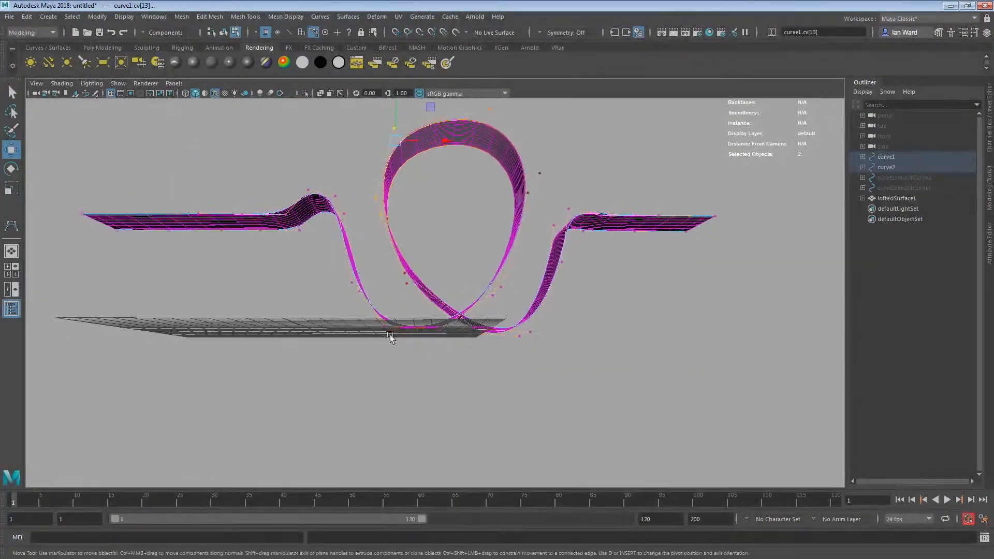
Select the control vertices of both curves at one lower bend of the loop and move them sideways.
left_click_drag(451, 360, 452, 361)
left_click_drag(452, 361, 508, 294, "alt")
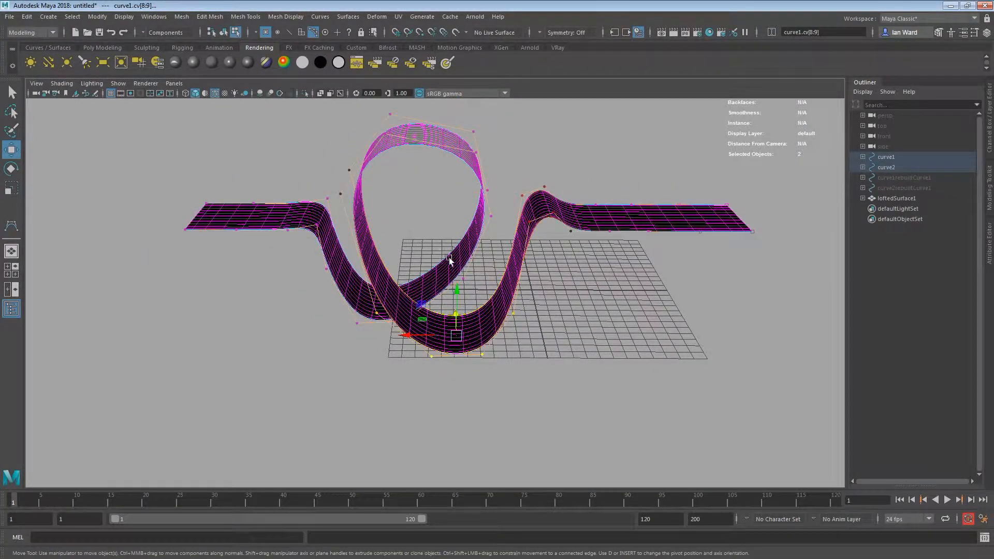
left_click_drag(449, 315, 515, 397)
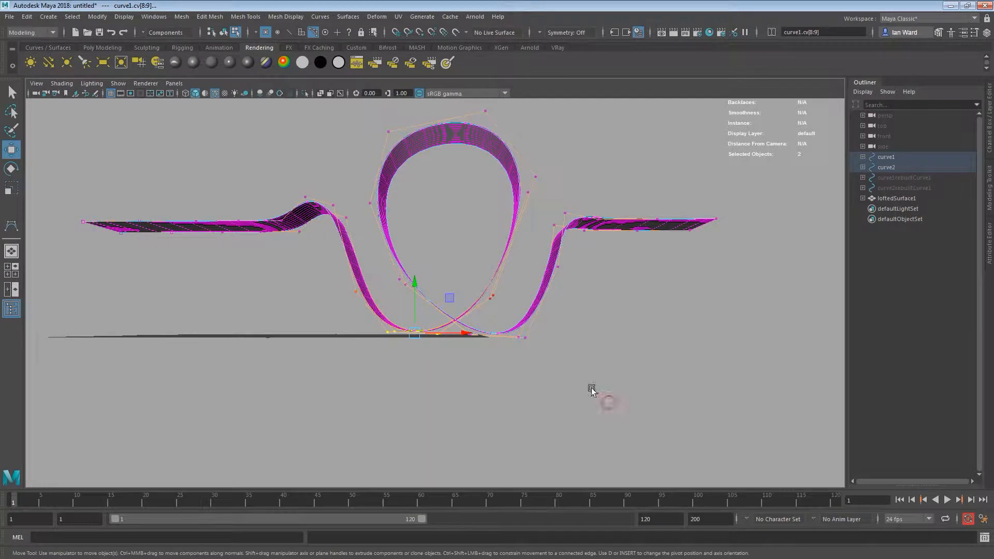
left_click_drag(465, 337, 409, 171, "alt")
Raise the control vertices of both curves at the top of the loop.
left_click(405, 403)
left_click_drag(409, 172, 456, 278, "alt")
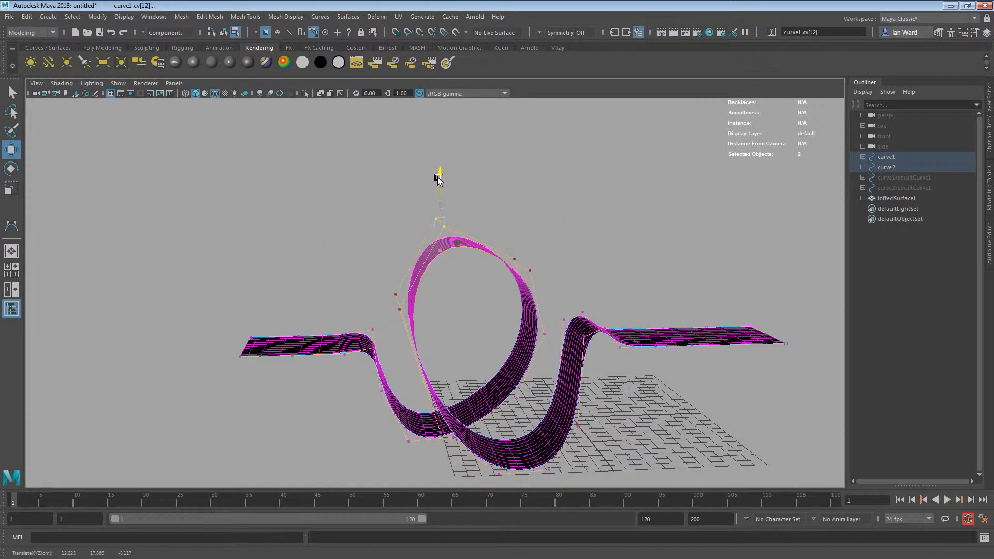
left_click_drag(390, 249, 503, 273, "alt")
Scale the loop's top control vertices to widen the ribbon, undo the extra adjustment, and clear the selection.
key("r")
left_click_drag(402, 220, 444, 219)
left_click_drag(502, 309, 478, 349, "alt")
key("e")
key("z")
key("w")
left_click(581, 368)
left_click_drag(582, 368, 340, 340, "alt")
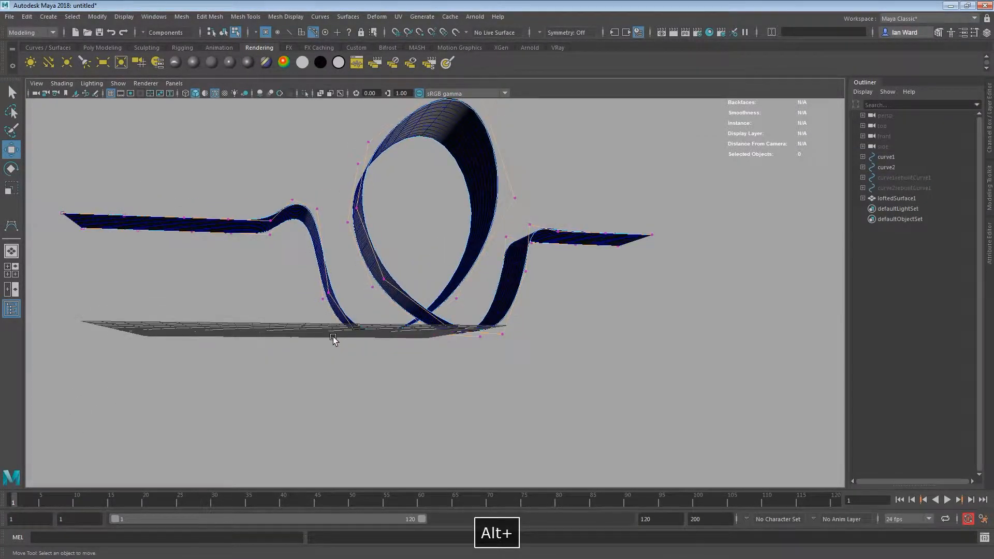
Rotate the control vertices at the base of the loop to angle the lower bend.
left_click_drag(414, 362, 468, 431)
key("e")
left_click_drag(408, 381, 459, 347, "alt")
left_click(472, 401)
left_click_drag(472, 401, 459, 369, "alt")
right_click_drag(459, 369, 537, 386, "alt")
left_click_drag(538, 386, 372, 328, "alt")
Select curve1's control vertices along the lower bend and move them to reshape that edge of the ribbon.
left_click(302, 313)
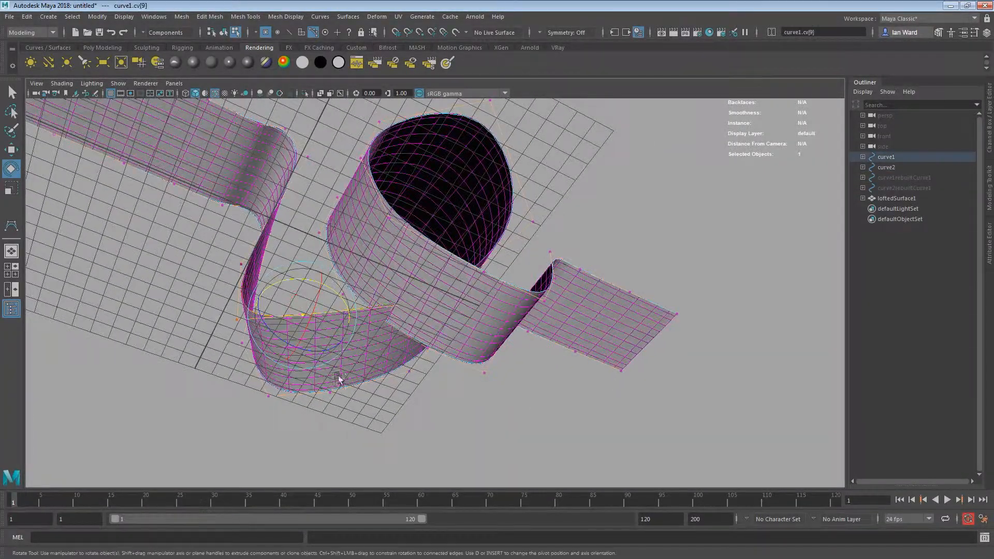
left_click(326, 388, "shift")
key("Down")
left_click_drag(601, 238, 393, 328, "alt")
key("w")
left_click_drag(412, 295, 367, 308)
left_click_drag(367, 321, 497, 324, "alt")
Move further individual control vertices beside the lower bend to refine the ribbon, and select both curves' end vertices.
left_click_drag(568, 453, 569, 450)
left_click_drag(574, 377, 608, 347, "alt")
left_click(487, 290)
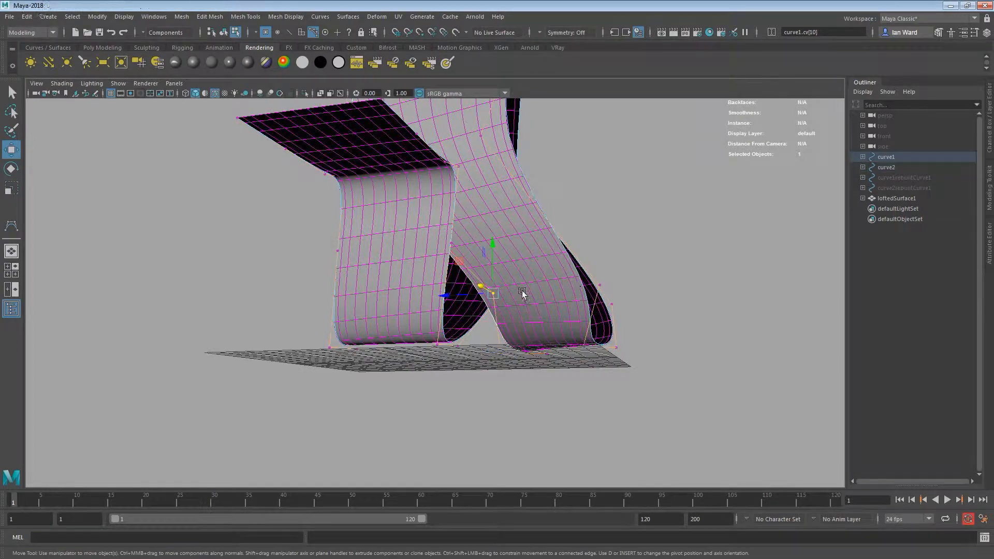
left_click(598, 282)
left_click_drag(584, 285, 417, 291)
left_click_drag(434, 250, 484, 252)
left_click_drag(431, 357, 486, 294, "alt")
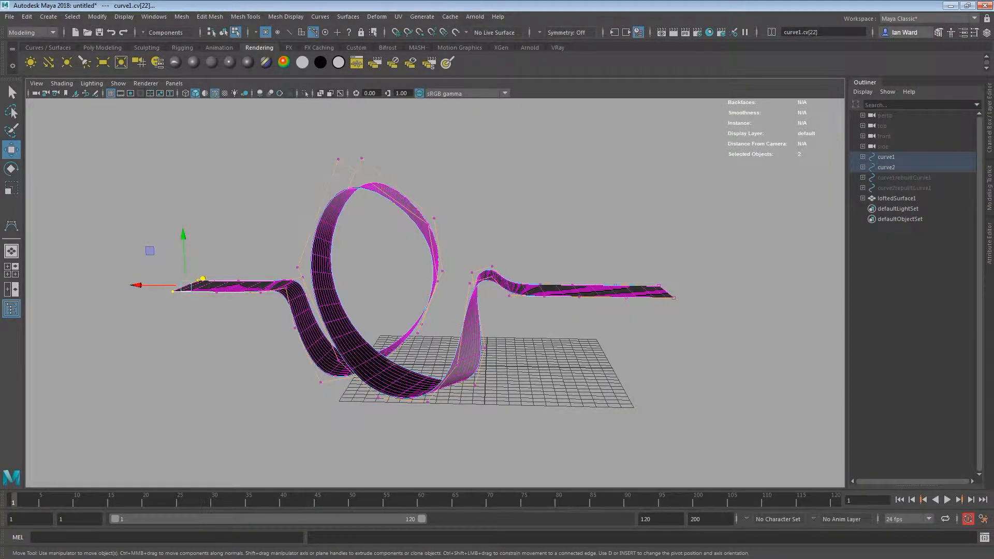
Compare the reshaped loop with the coffee table reference image in Windows Photo Viewer and return to Maya.
key("alt+Tab")
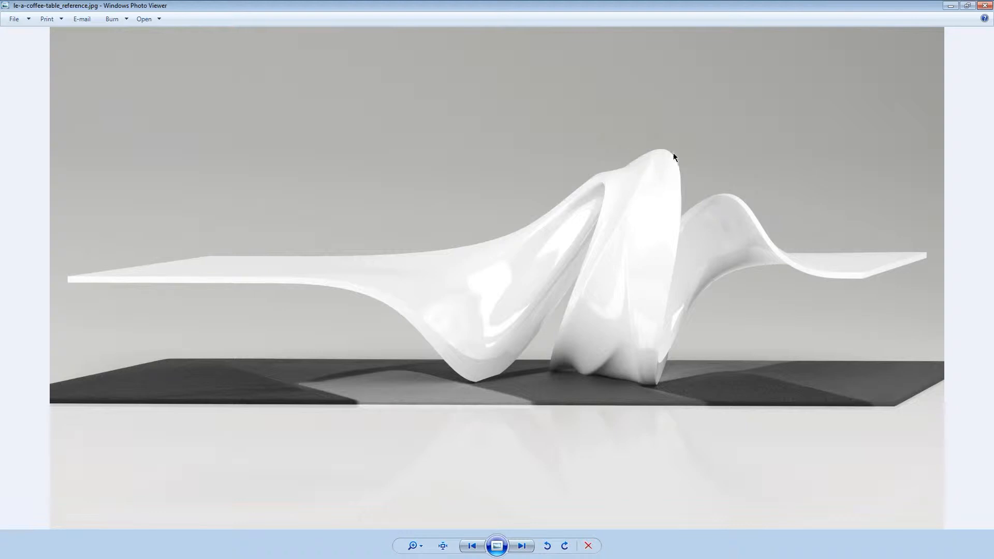
left_click(950, 5)
left_click_drag(332, 331, 282, 362, "alt")
In the top view, try moving curve2's control vertices at the outward bend, and undo the move.
key("space")
right_click_drag(730, 320, 496, 314, "alt")
right_click_drag(572, 301, 177, 299, "alt")
middle_click_drag(505, 290, 466, 302, "alt")
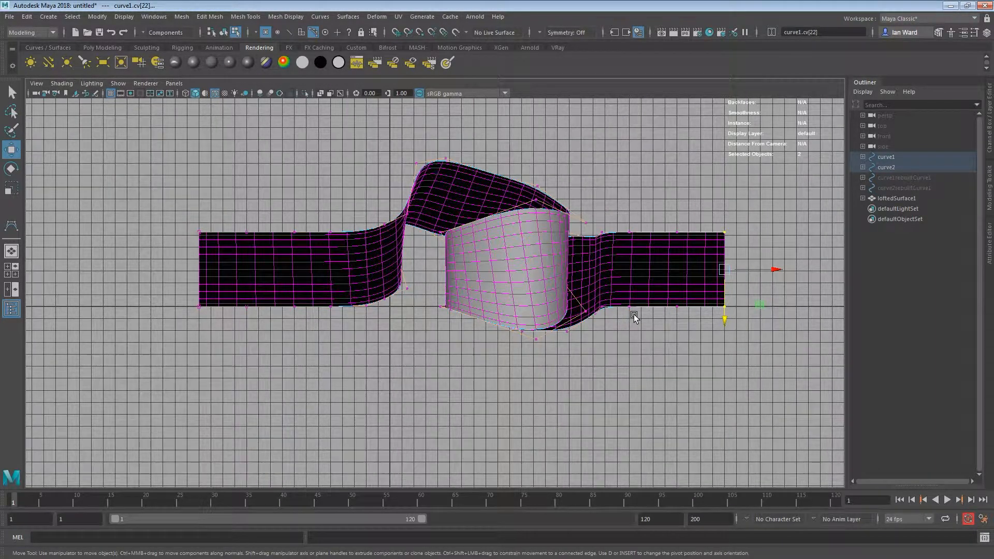
left_click_drag(989, 251, 978, 245)
left_click(623, 392)
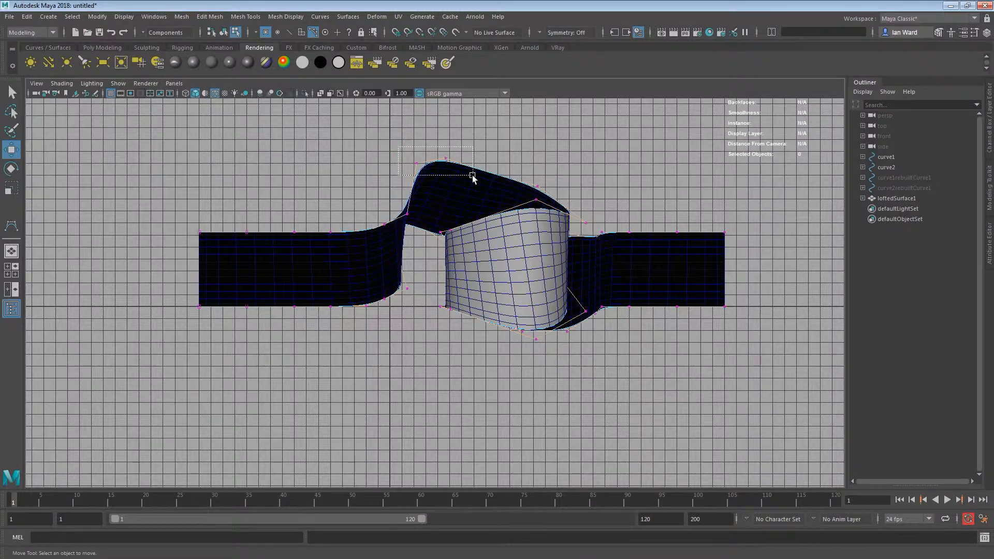
left_click_drag(473, 174, 473, 175)
left_click_drag(430, 209, 498, 251)
key("z")
key("space")
Select curve1's two control vertices at the outward lower bend and move them sideways in the perspective view.
middle_click_drag(498, 252, 418, 158, "alt")
right_click_drag(417, 158, 520, 222, "alt")
left_click_drag(520, 222, 591, 268, "alt")
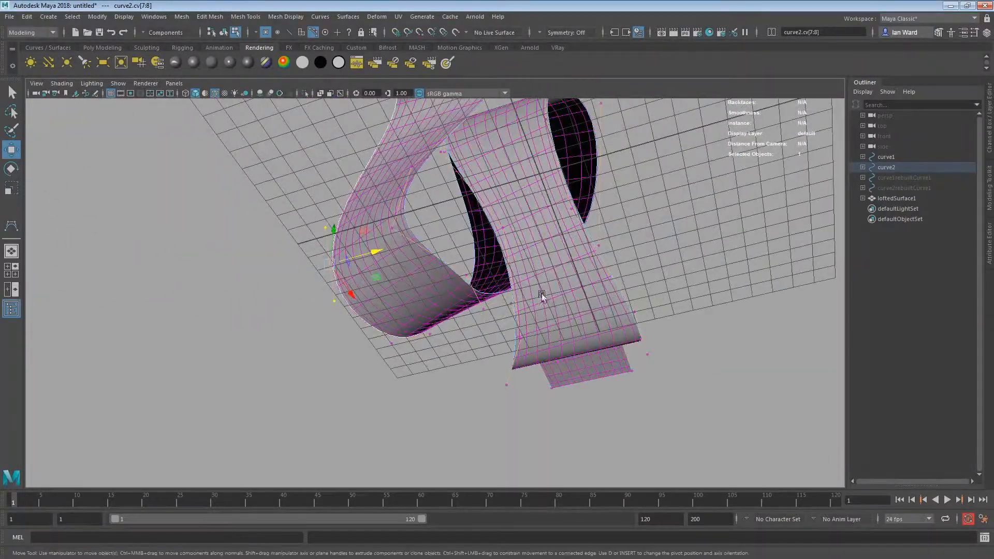
left_click_drag(393, 230, 453, 290, "alt")
left_click(422, 303)
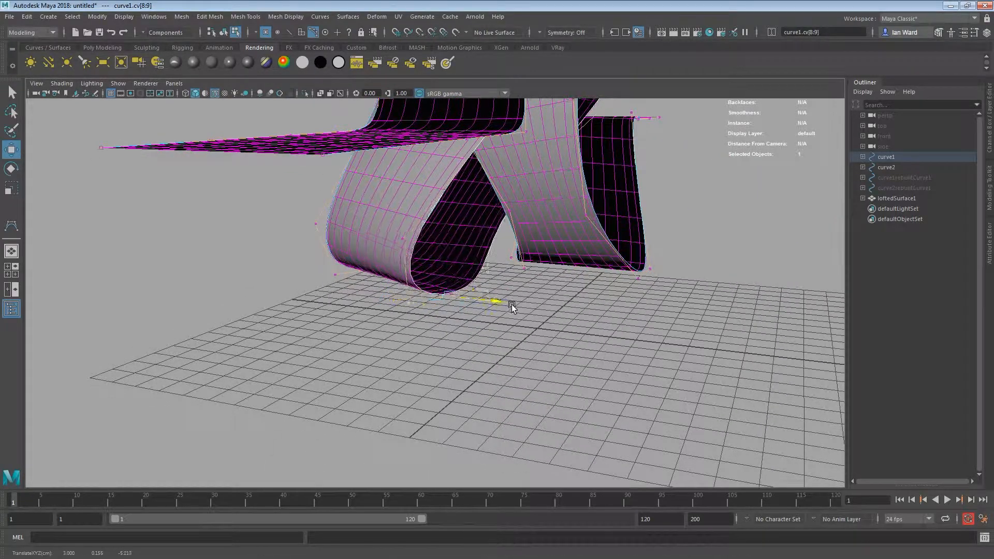
left_click_drag(506, 312, 649, 325, "alt")
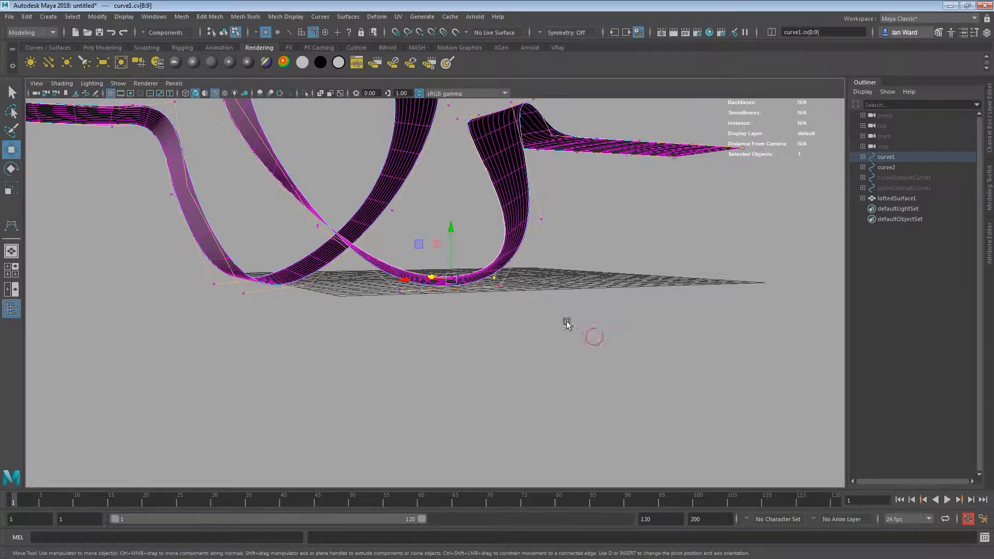
Flatten the control vertices of both curves at each of the two lower bends by scaling them vertically.
left_click_drag(378, 262, 378, 262)
key("r")
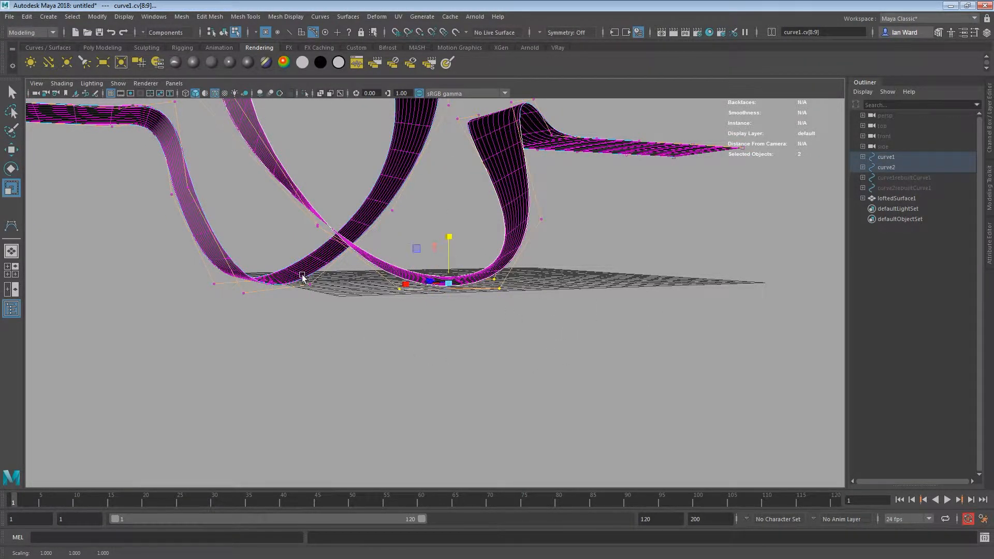
left_click_drag(303, 278, 277, 277, "alt")
left_click_drag(192, 254, 324, 321)
left_click_drag(278, 236, 275, 274)
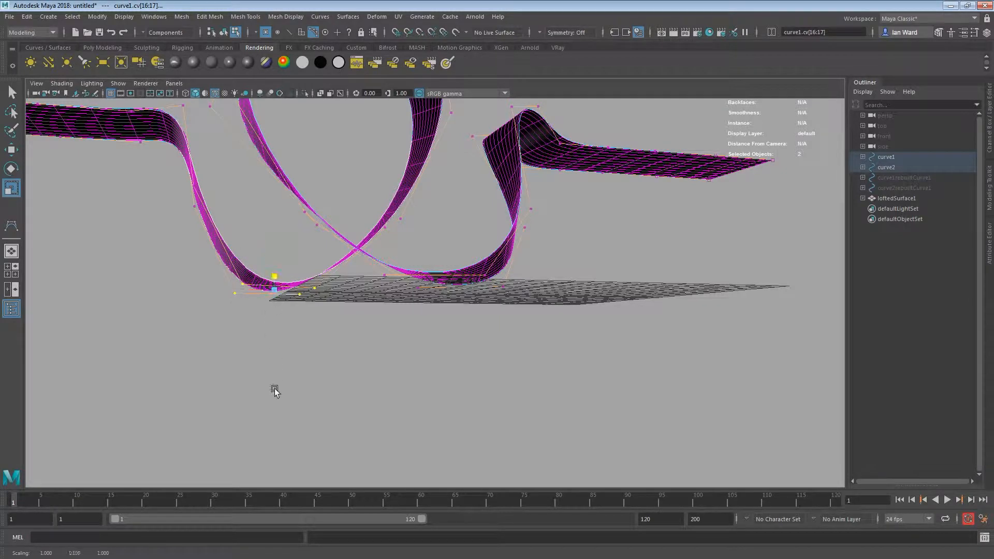
Select the control vertices of both lower bends together and scale them vertically towards one common ground level.
left_click_drag(524, 255, 414, 257, "alt")
left_click_drag(613, 349, 539, 334)
left_click_drag(468, 348, 229, 296, "alt")
left_click_drag(337, 315, 337, 314, "shift")
left_click_drag(379, 238, 397, 257)
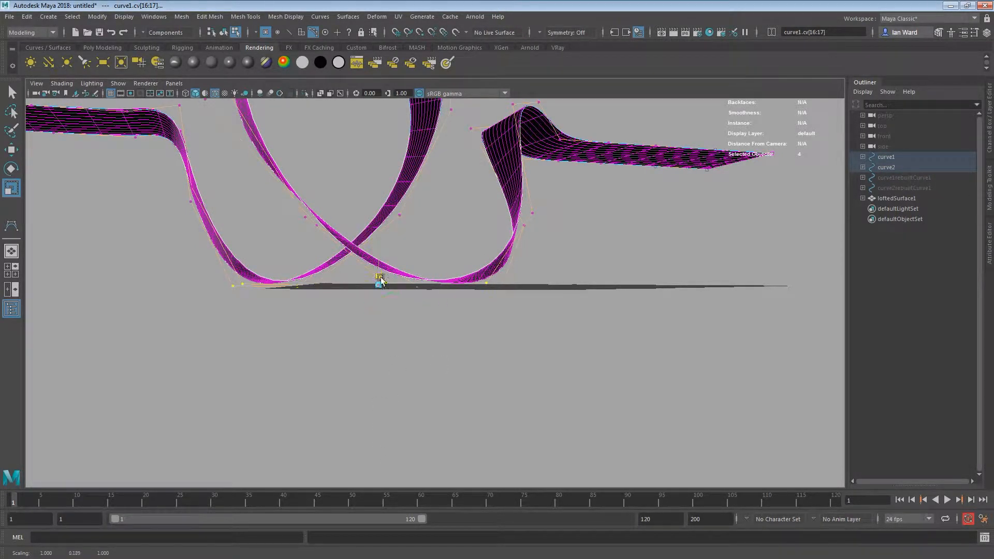
In the side view, move the selected lower-bend control vertices vertically to sit at the ground grid line.
key("w")
key("space")
left_click_drag(383, 284, 478, 278)
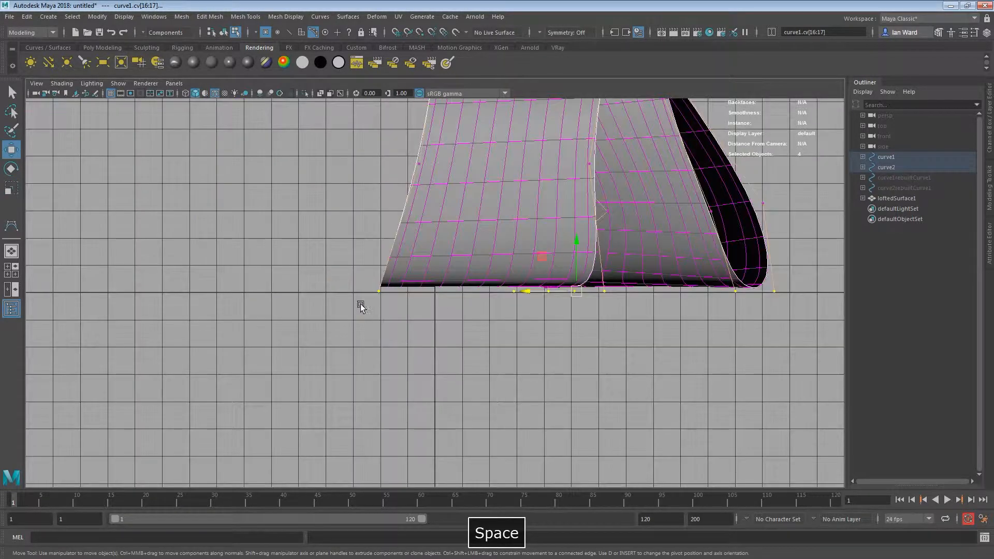
middle_click_drag(612, 269, 551, 267, "alt")
left_click_drag(514, 238, 513, 242)
key("space")
left_click_drag(517, 288, 517, 157)
Try adjusting the control vertices at the loop's lower bend in the perspective view, and undo the change.
left_click_drag(532, 221, 569, 251, "alt")
right_click_drag(569, 250, 381, 276, "alt")
left_click_drag(382, 277, 466, 245, "alt")
right_click_drag(466, 244, 332, 257, "alt")
left_click_drag(331, 256, 489, 306, "alt")
left_click_drag(444, 355, 496, 339)
key("z")
Select the control vertices of both curves around the top of the loop and rotate them.
left_click_drag(449, 220, 276, 151)
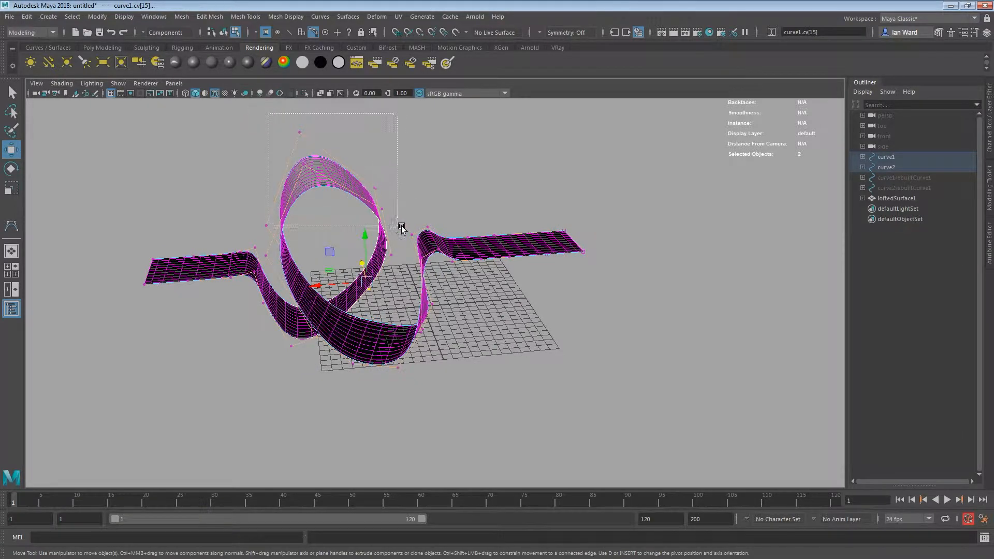
left_click_drag(397, 227, 396, 226)
key("e")
left_click_drag(328, 188, 578, 200)
key("e")
mouse_move(560, 165)
left_mouse_down()
mouse_move(558, 149)
mouse_move(561, 164)
left_mouse_up()
left_click_drag(509, 259, 564, 256)
left_click(670, 173)
Try to reposition curve2's single control vertex on the upper part of the loop, and clear the selection.
middle_click_drag(564, 258, 568, 334, "alt")
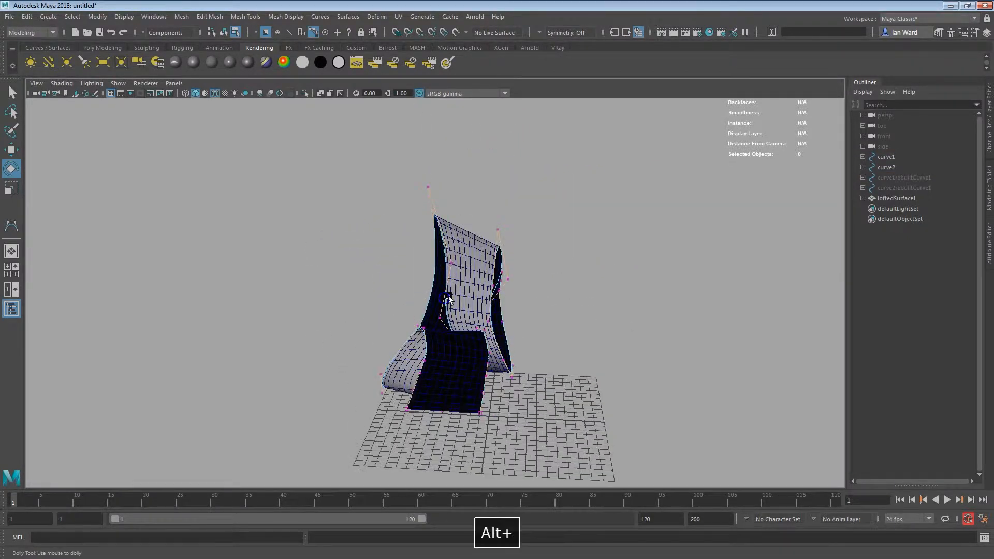
right_click_drag(568, 333, 523, 261, "alt")
left_click_drag(437, 234, 449, 256)
key("w")
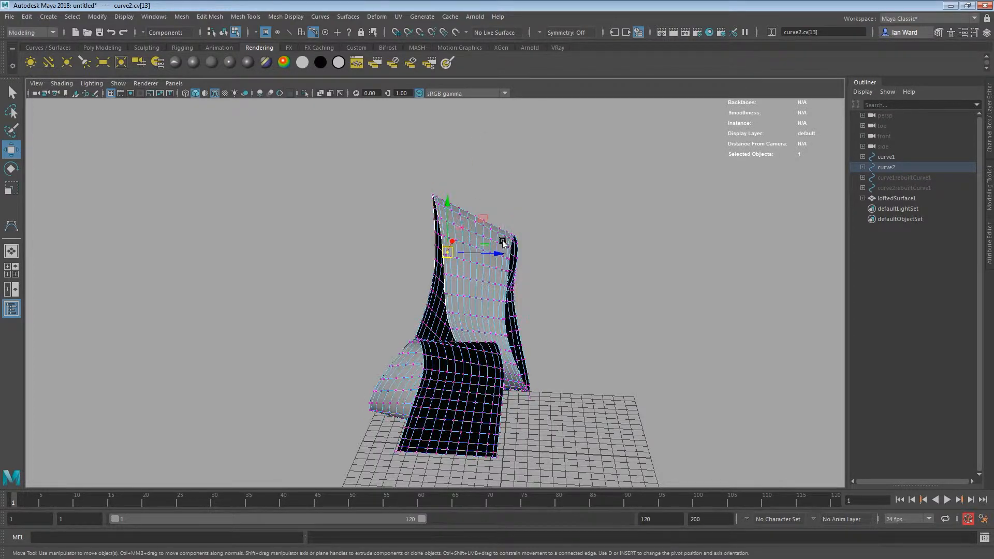
left_click(573, 262)
Return to object mode, select all faces of the lofted surface and extrude them to give the ribbon thickness.
left_click_drag(572, 262, 407, 274, "alt")
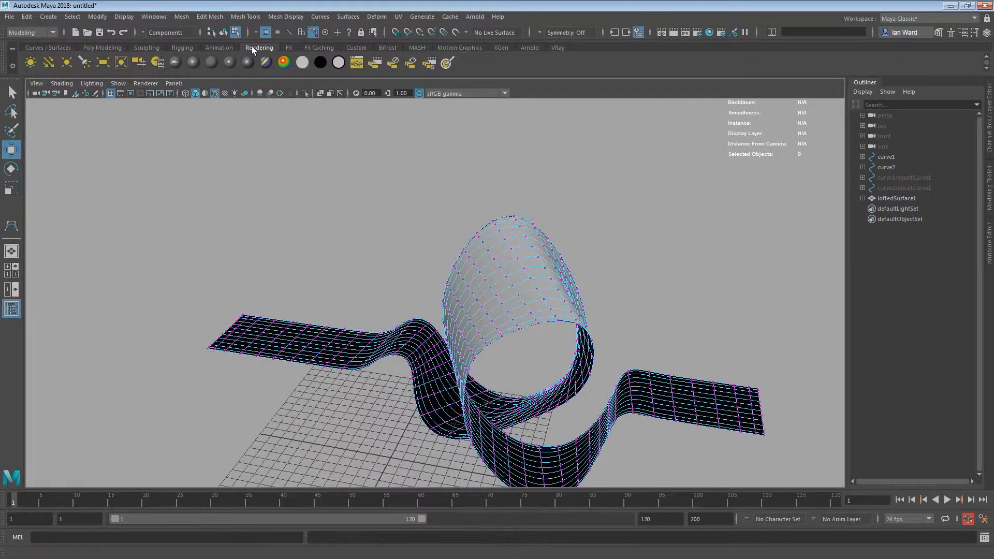
left_click(223, 32)
left_click_drag(317, 337, 153, 157, "alt")
left_click(327, 347)
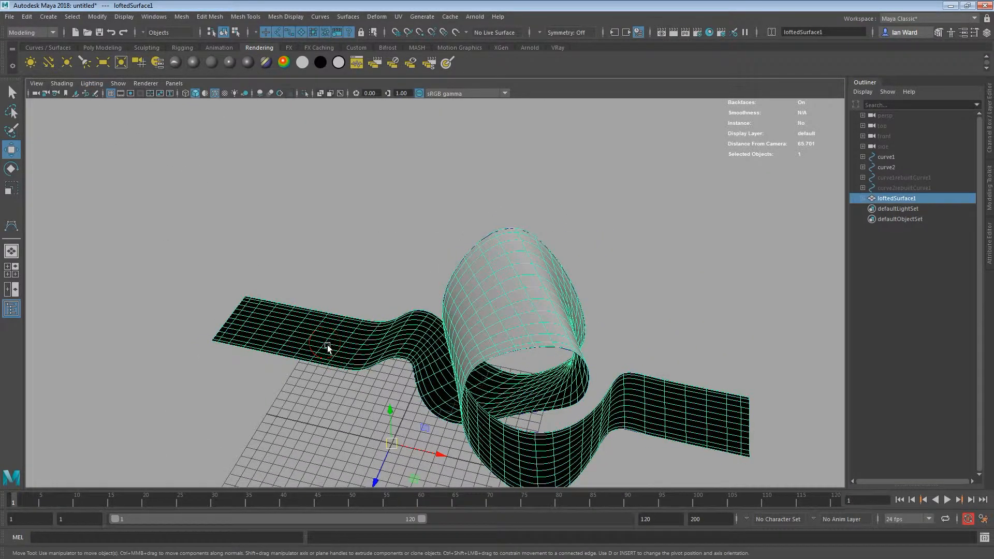
right_click_drag(316, 340, 315, 302)
double_click(295, 327)
left_click_drag(331, 348, 410, 344, "alt")
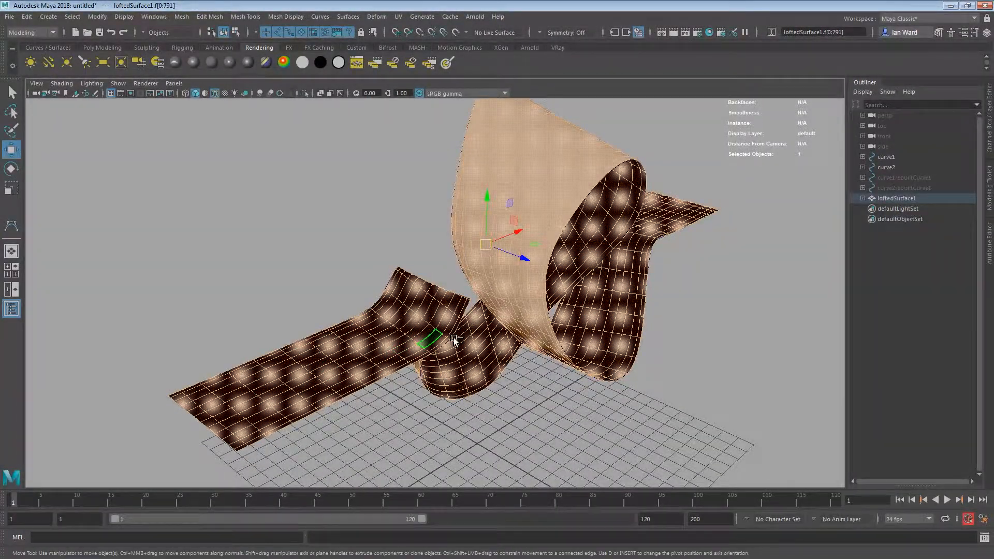
key("ctrl+e")
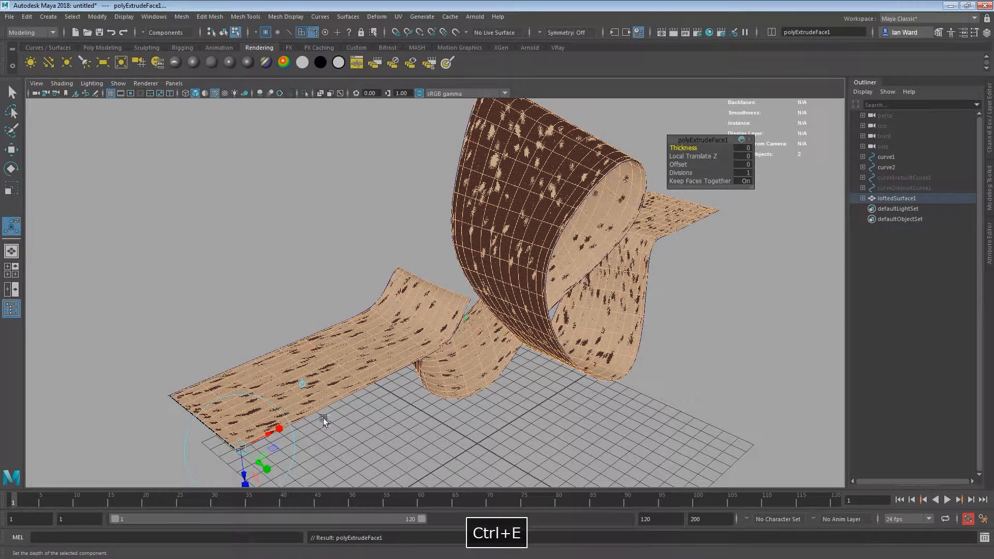
left_click_drag(243, 475, 346, 410)
middle_click_drag(405, 395, 365, 379, "alt")
right_click_drag(366, 379, 497, 388, "alt")
left_click(238, 233)
Turn off the smooth preview and select the edge loops along the upper and lower rims of the thickened ribbon.
left_click_drag(280, 256, 539, 259, "alt")
middle_click_drag(539, 259, 445, 284, "alt")
right_click_drag(446, 279, 447, 202)
right_click_drag(421, 265, 419, 198)
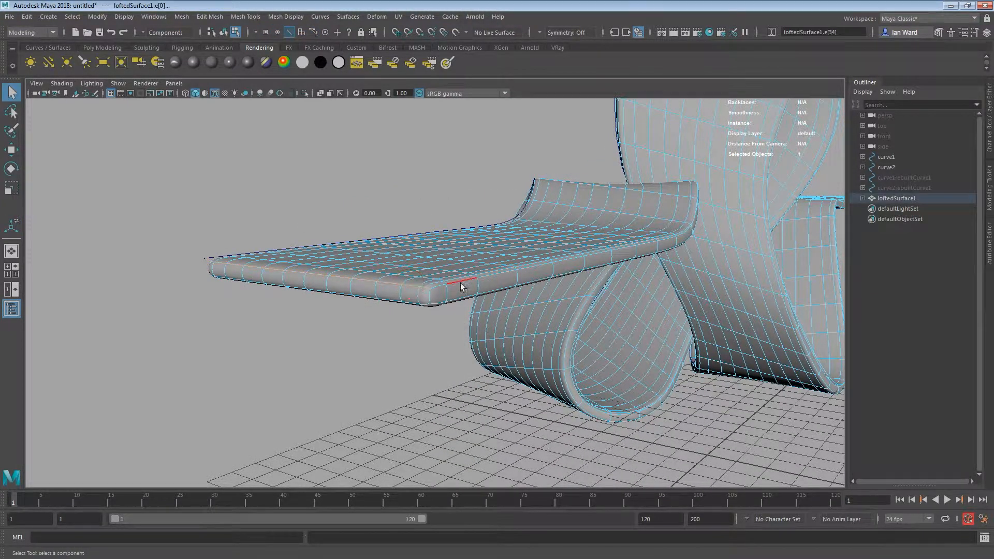
key("1")
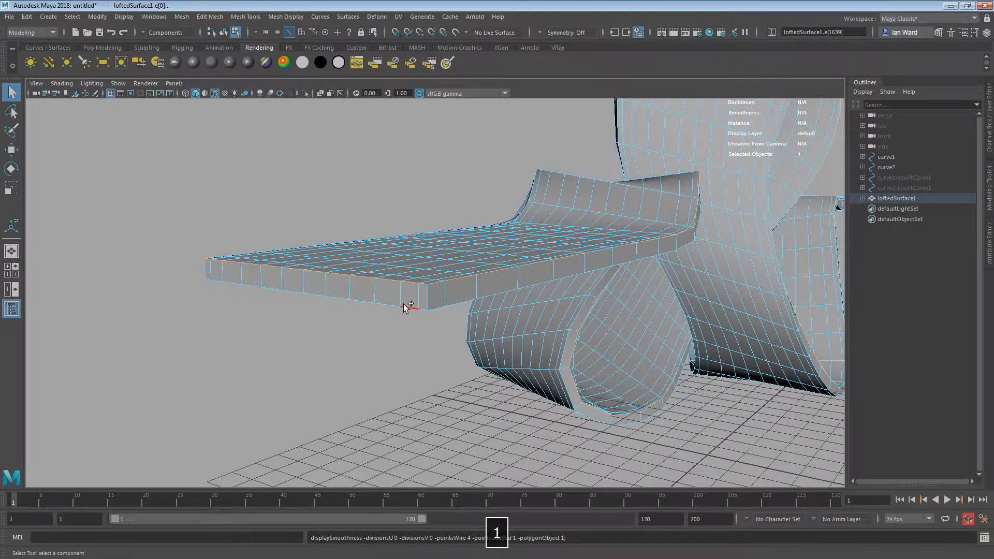
double_click(404, 304, "shift")
left_click_drag(436, 309, 570, 383, "alt")
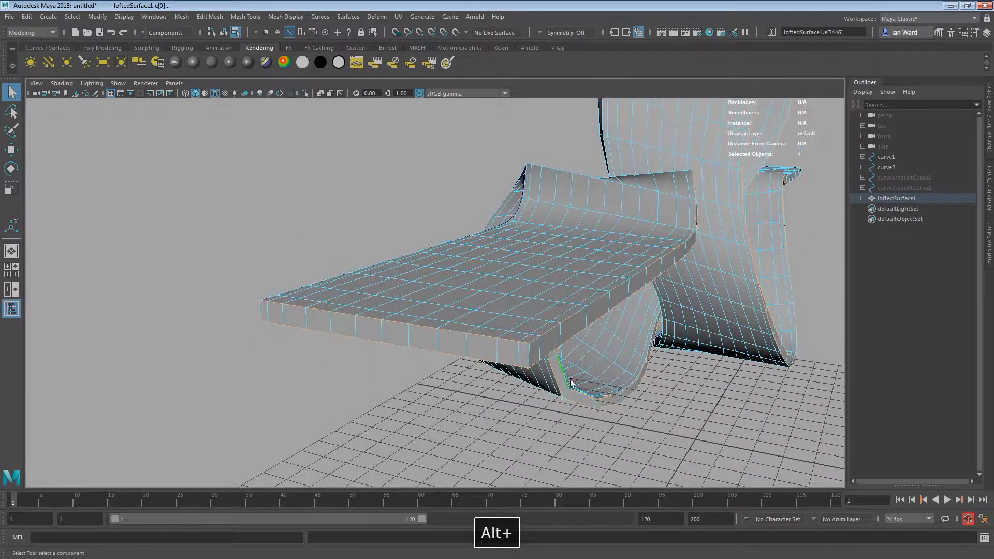
Add the short vertical corner edges at both flat ends of the table to the edge selection.
left_click_drag(364, 356, 576, 312, "alt")
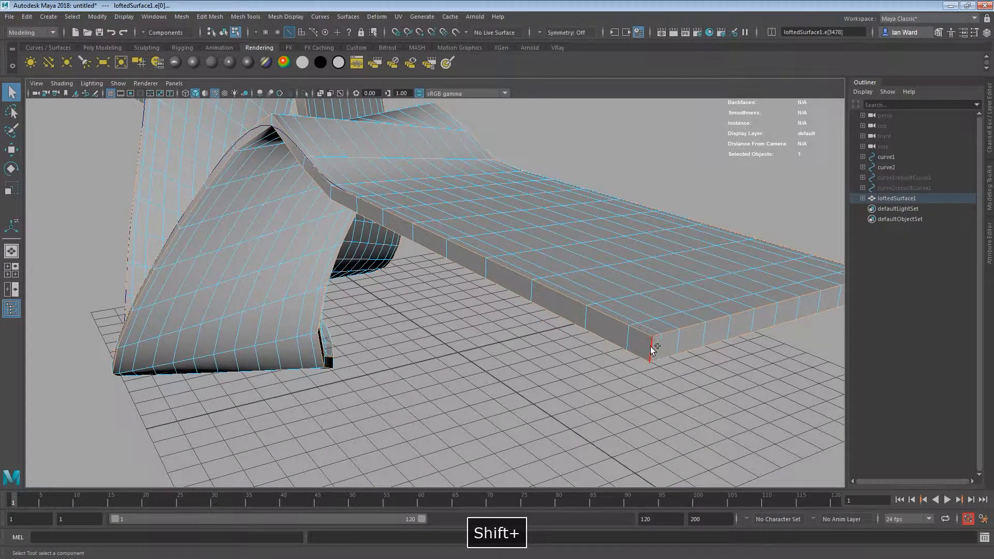
left_click_drag(651, 354, 676, 345, "alt")
right_click_drag(676, 345, 709, 344, "alt")
middle_click_drag(606, 269, 512, 361, "alt")
right_click_drag(512, 361, 551, 357, "alt")
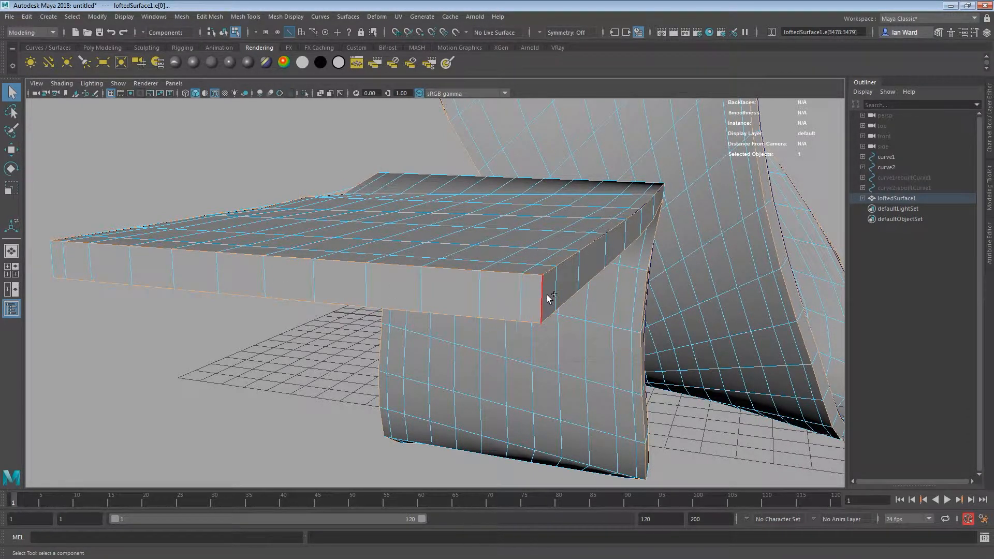
left_click_drag(444, 347, 361, 350, "alt")
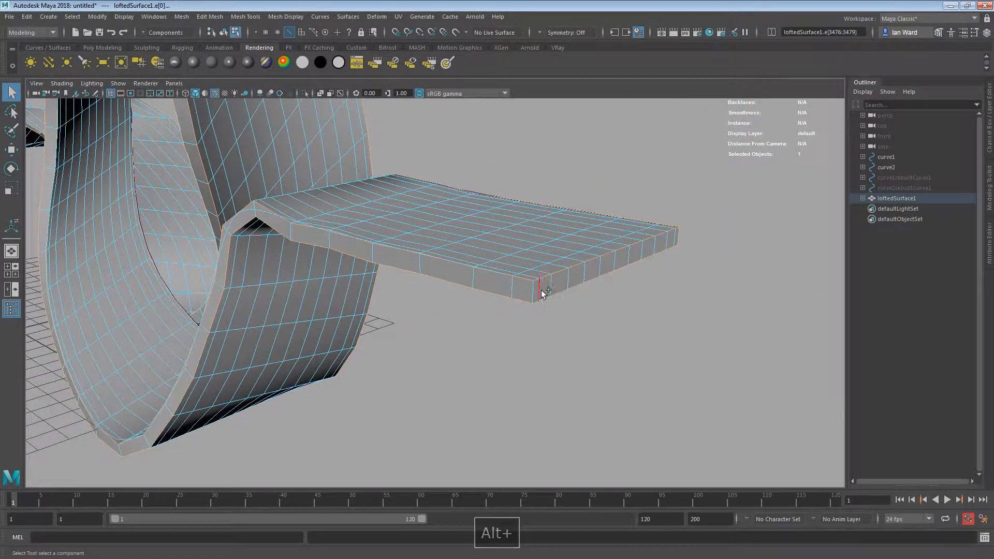
left_click_drag(599, 323, 603, 324, "alt")
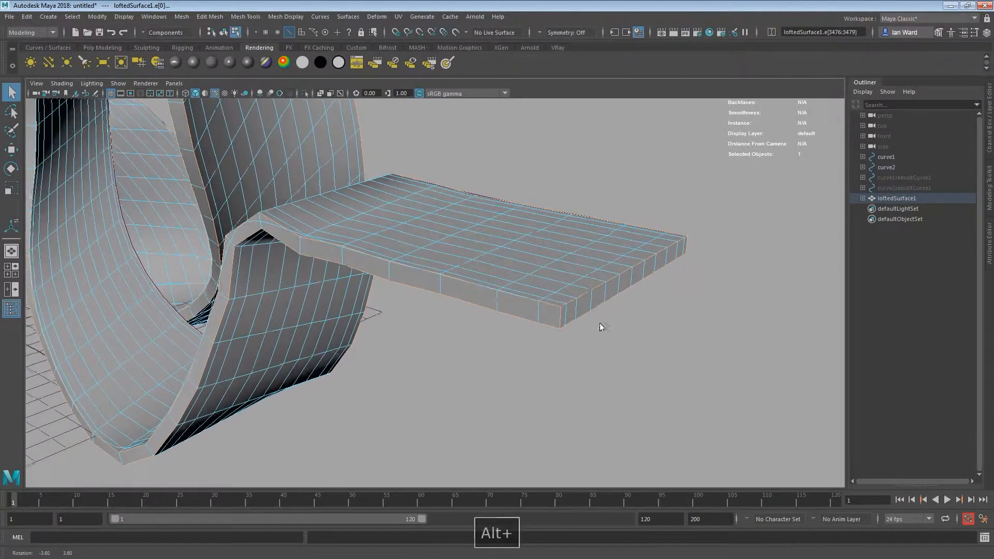
Open the Crease Sets editor, create a crease set from the selected rim and corner edges, and close the editor.
key("space")
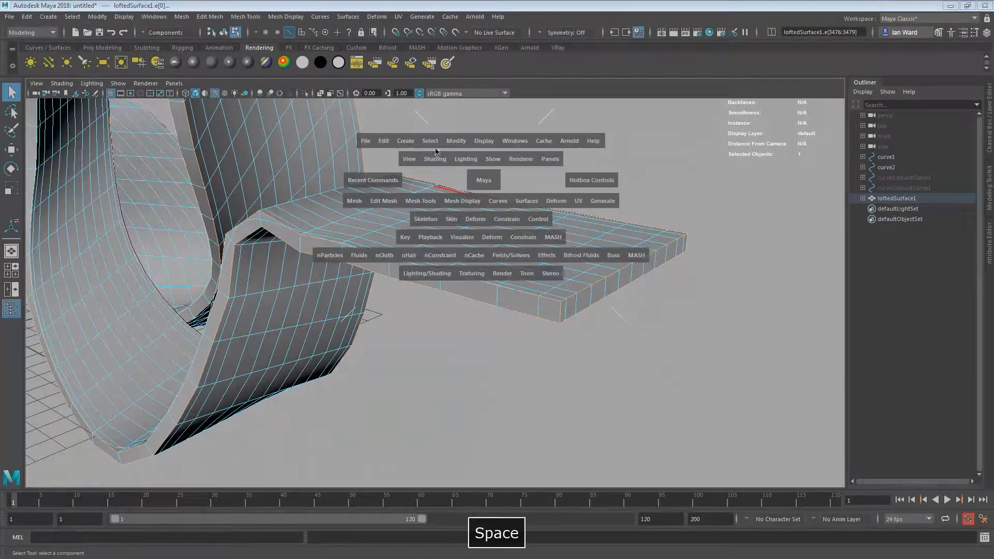
left_click(514, 144)
mouse_move(596, 242)
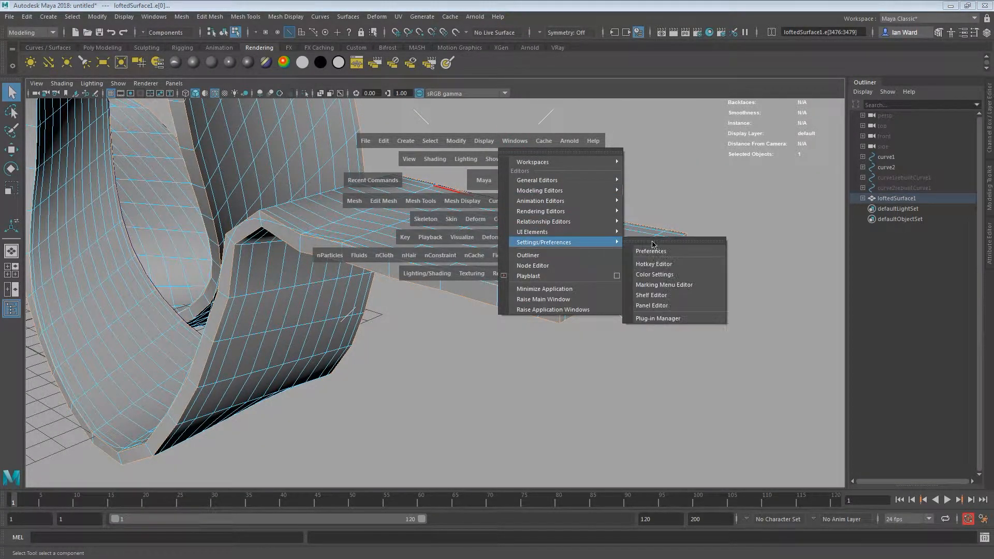
mouse_move(569, 191)
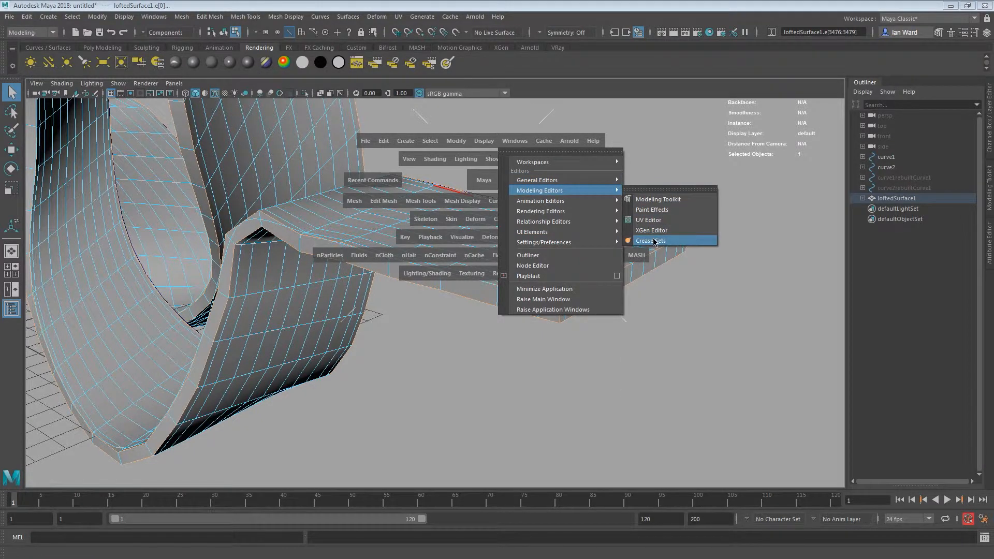
left_click(654, 241)
left_click(645, 332)
middle_click_drag(524, 223, 510, 239, "alt")
left_click(797, 298)
In the mesh's component display attributes, turn on border display and set the border width to 0.5.
key("ctrl+a")
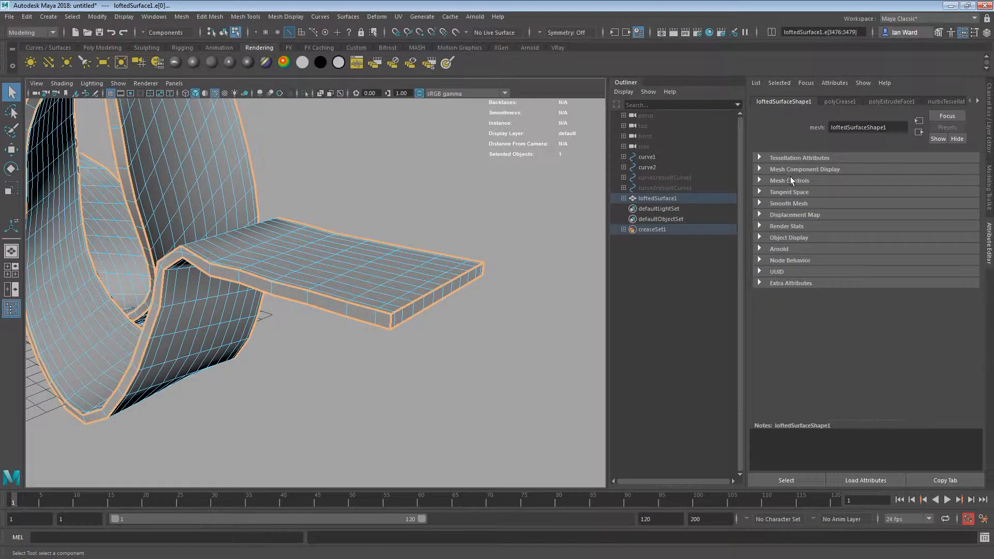
left_click(787, 170)
left_click(856, 244)
left_click_drag(856, 255, 721, 260)
type("0.5")
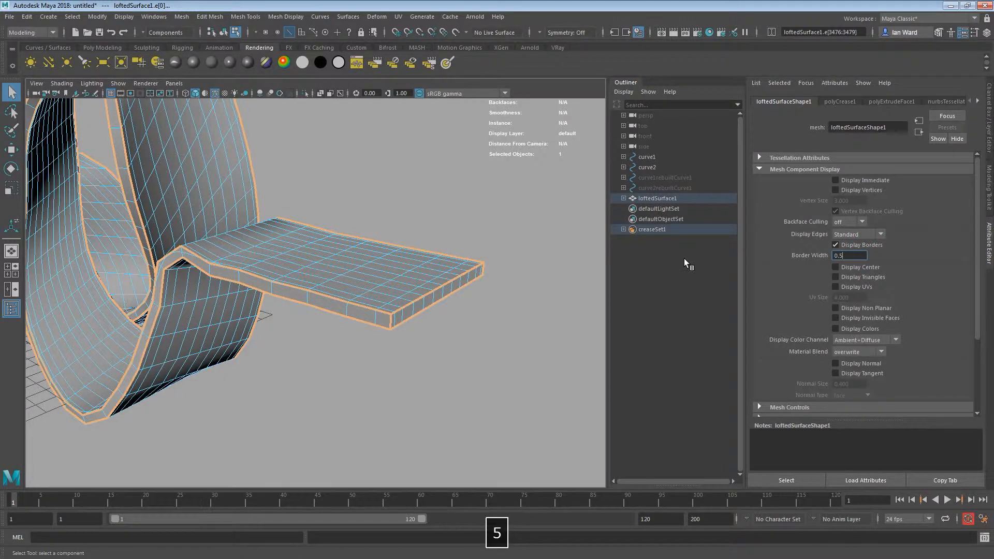
key("Return")
left_click_drag(263, 334, 188, 404, "alt")
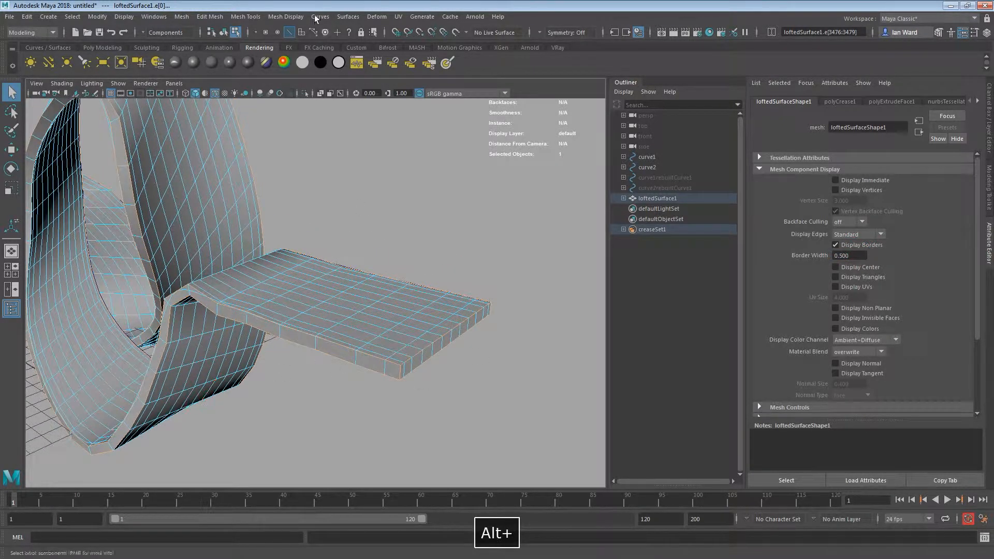
left_click(430, 386)
Return to object mode, turn on the smooth mesh preview for the table, and deselect it.
left_click_drag(430, 386, 206, 243, "alt")
right_click_drag(207, 243, 261, 228)
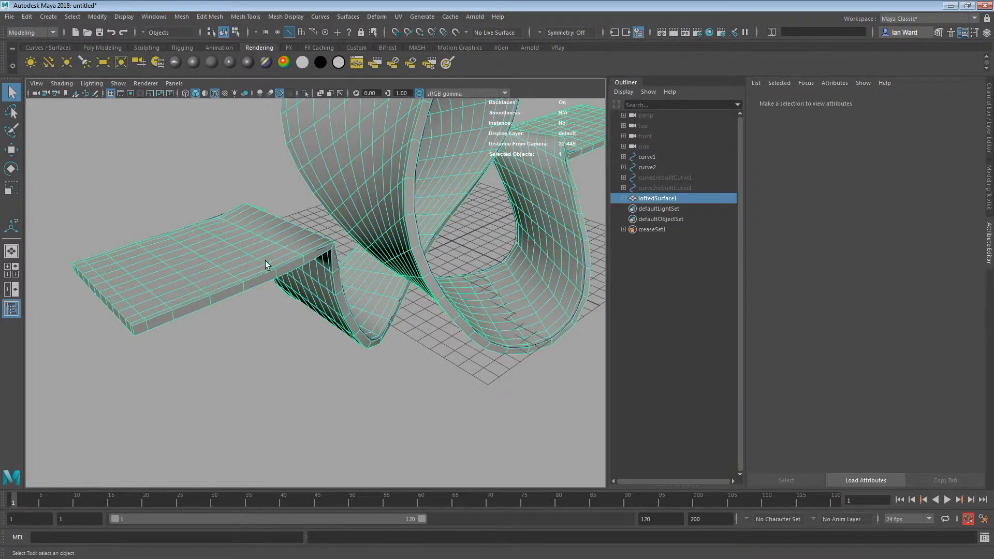
key("w")
key("q")
key("3")
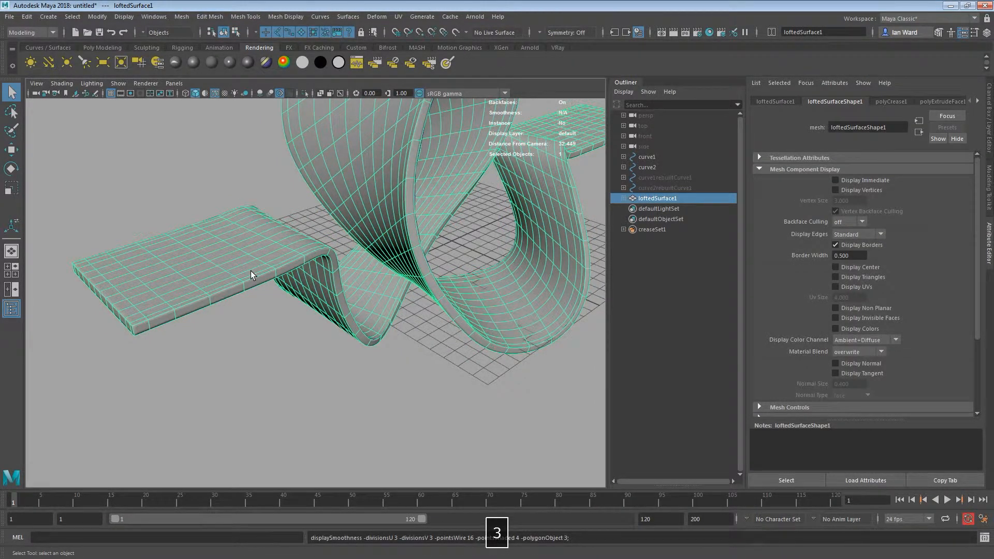
left_click(236, 411)
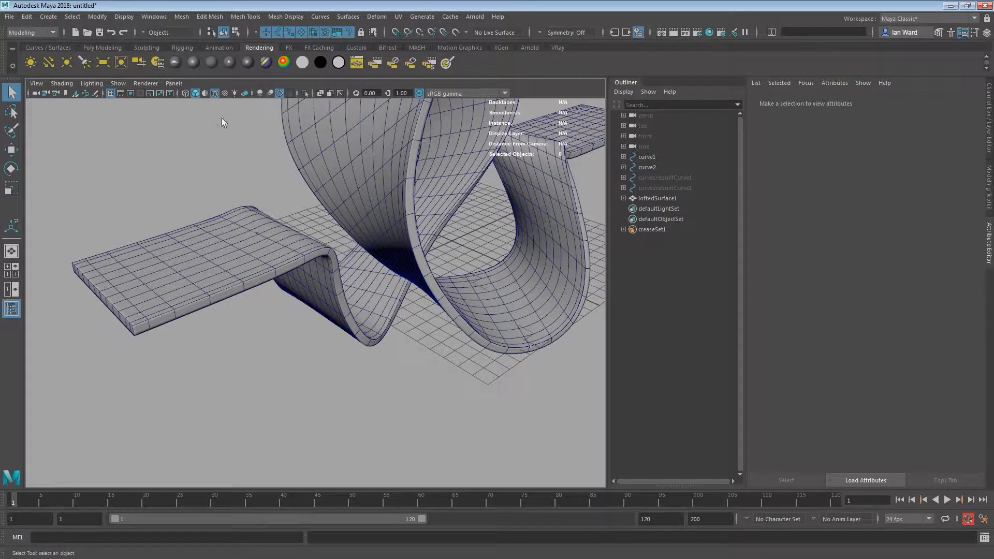
Hide the wireframe on the shaded model and the NURBS curves in the perspective viewport.
left_click(214, 94)
mouse_move(232, 215)
left_mouse_down("alt")
mouse_move(237, 237)
mouse_move(321, 220)
left_mouse_up("alt")
left_click(147, 84)
mouse_move(121, 86)
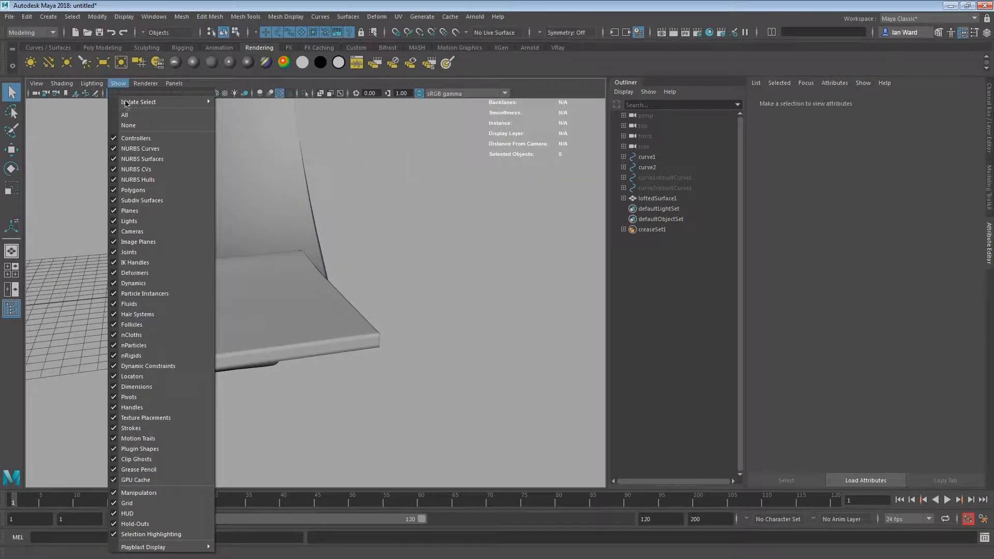
left_click(133, 149)
Hide the grid and change the viewport background to the blue gradient, with the whole table in view.
left_click_drag(134, 134, 139, 132, "alt")
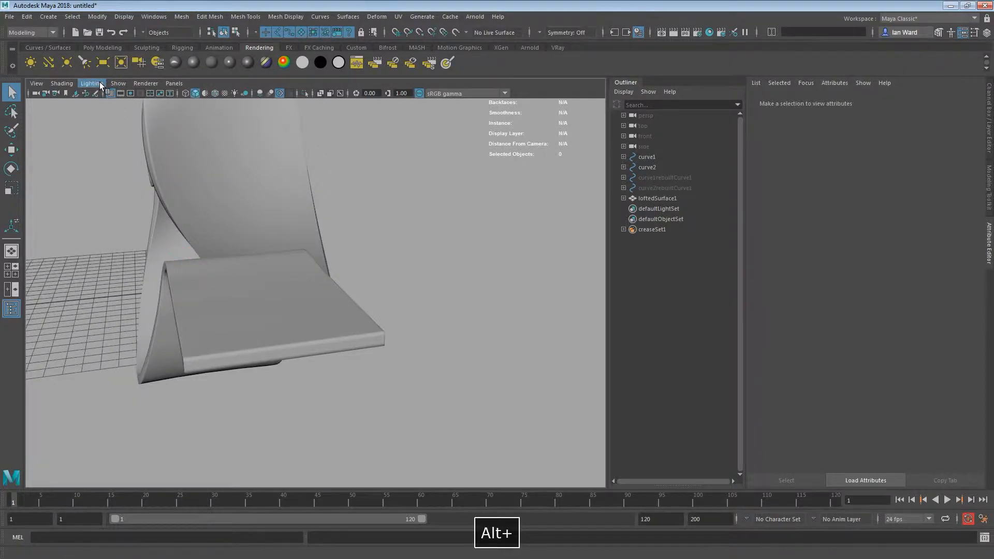
left_click_drag(117, 202, 297, 226, "alt")
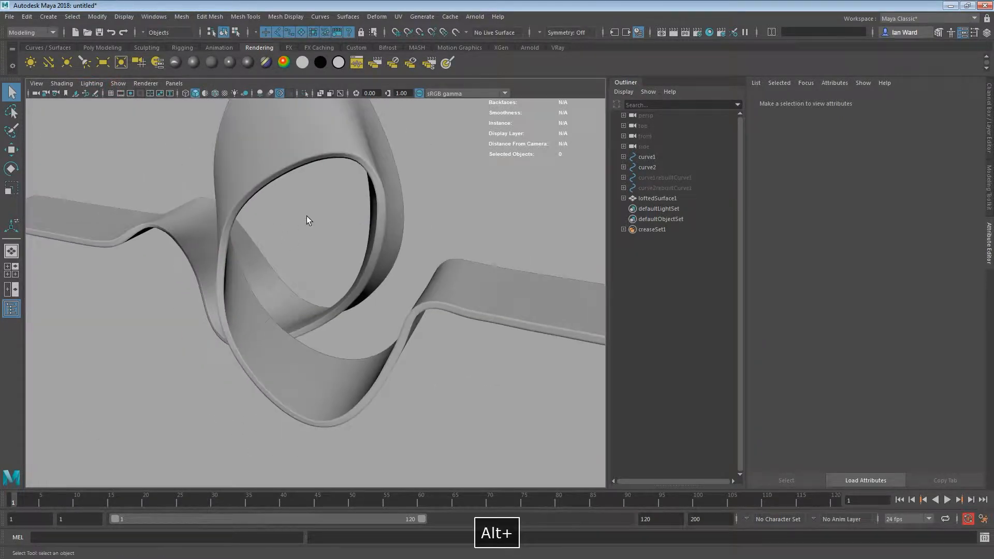
key("alt+b")
right_click_drag(438, 294, 290, 296, "alt")
left_click_drag(290, 296, 233, 311, "alt")
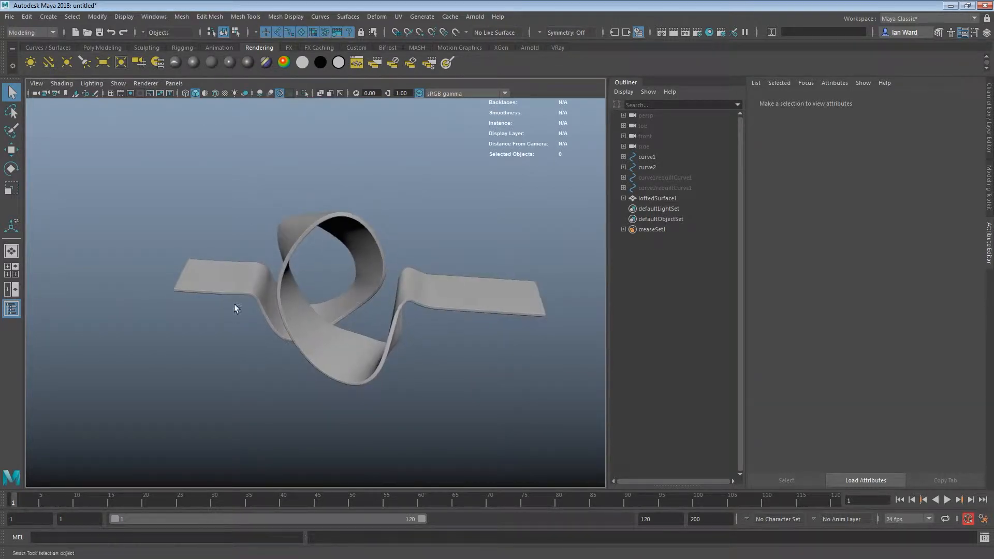
middle_click_drag(233, 311, 148, 301, "alt")
Select curve1 and curve2, and show NURBS curves in the viewport again.
left_click(661, 166)
left_click(647, 157, "shift")
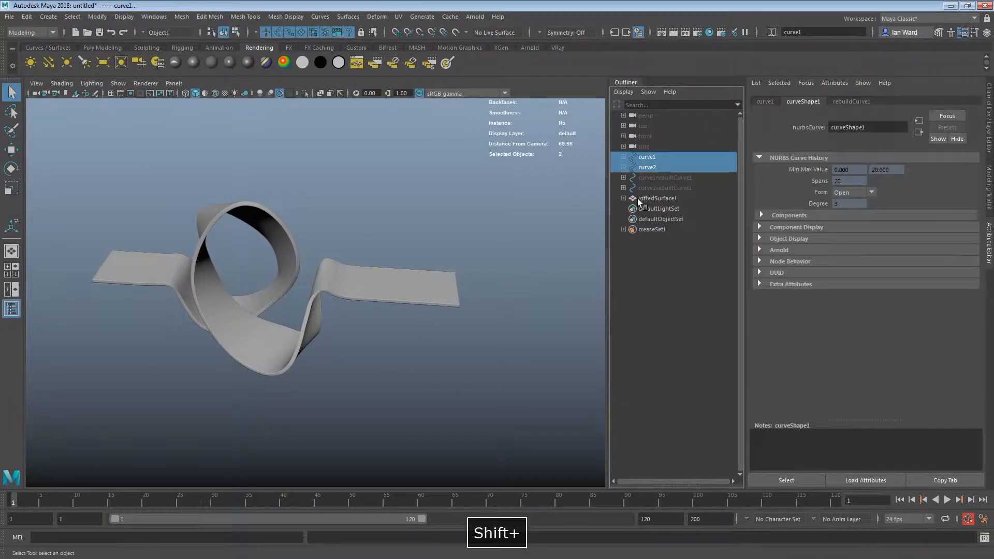
left_click_drag(350, 266, 461, 230, "alt")
left_click(119, 83)
left_click(133, 147)
right_click_drag(228, 316, 284, 335, "alt")
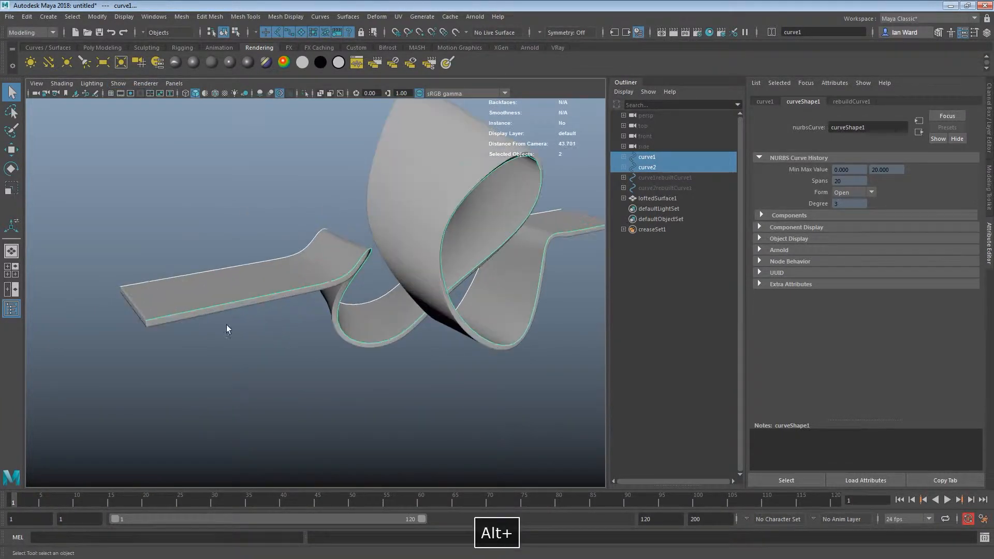
Select the end control vertices of both curves at one flat end of the table, move them along its length, and deselect them.
left_click(235, 32)
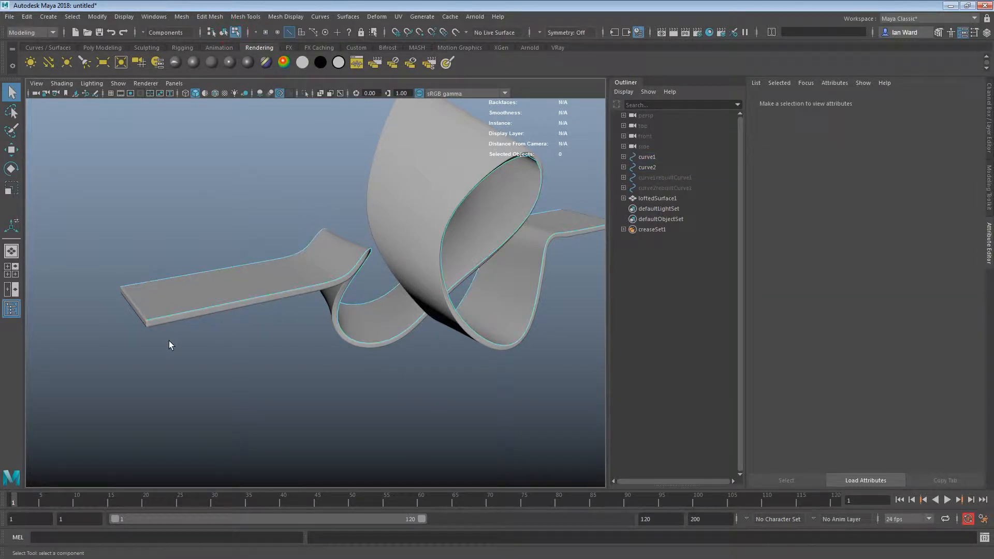
right_click(253, 156)
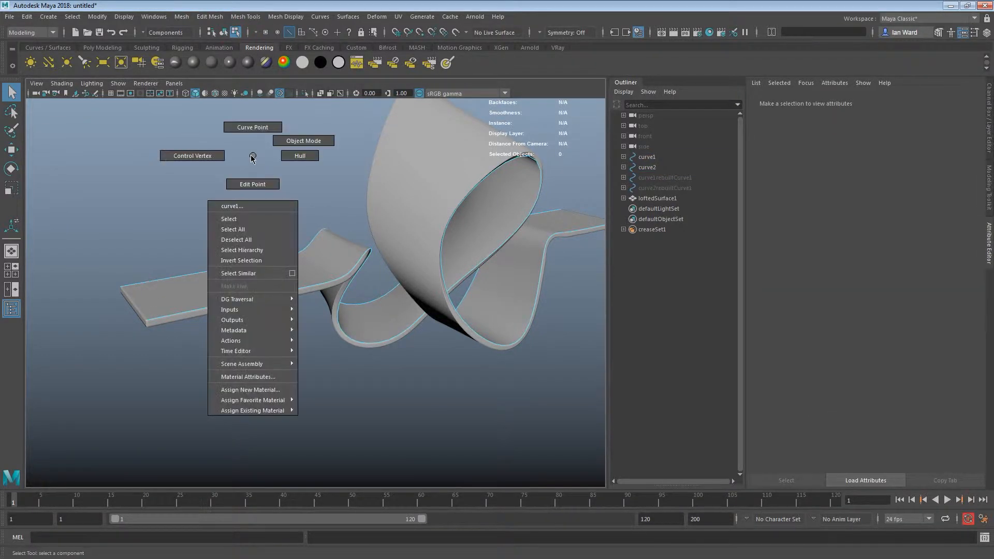
left_click(197, 158)
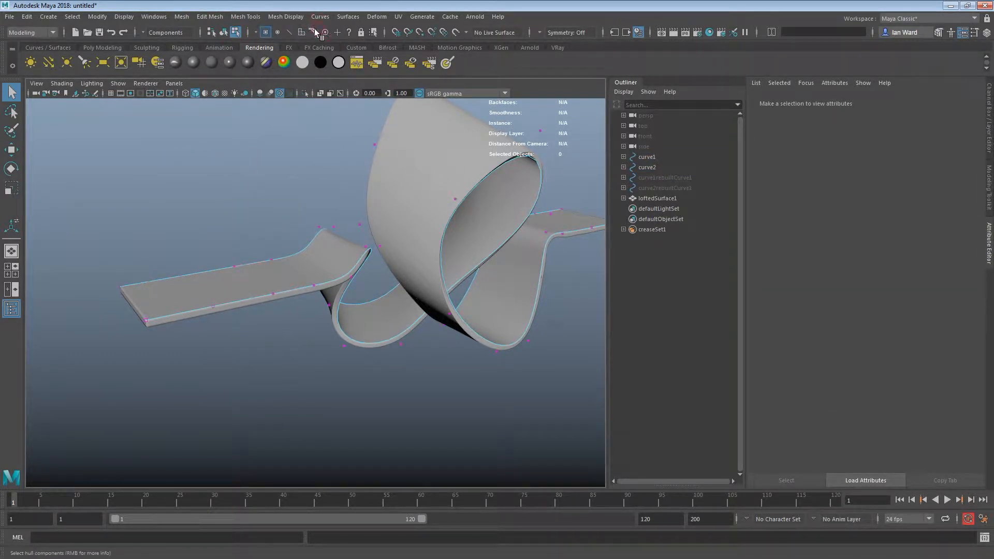
left_click_drag(194, 354, 142, 316, "alt")
left_click_drag(102, 232, 158, 333)
left_click_drag(256, 313, 369, 151, "alt")
key("w")
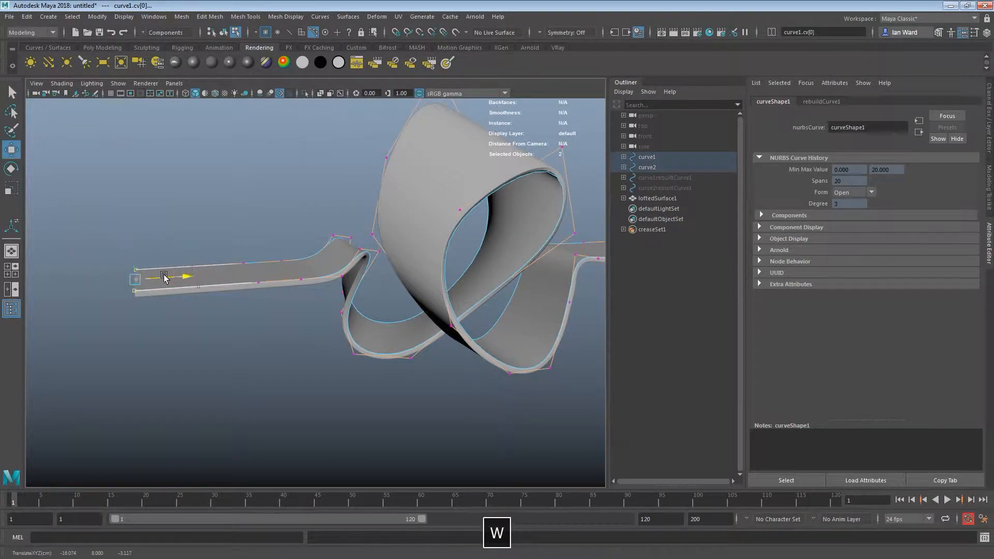
left_click_drag(275, 300, 361, 261, "alt")
left_click(392, 257)
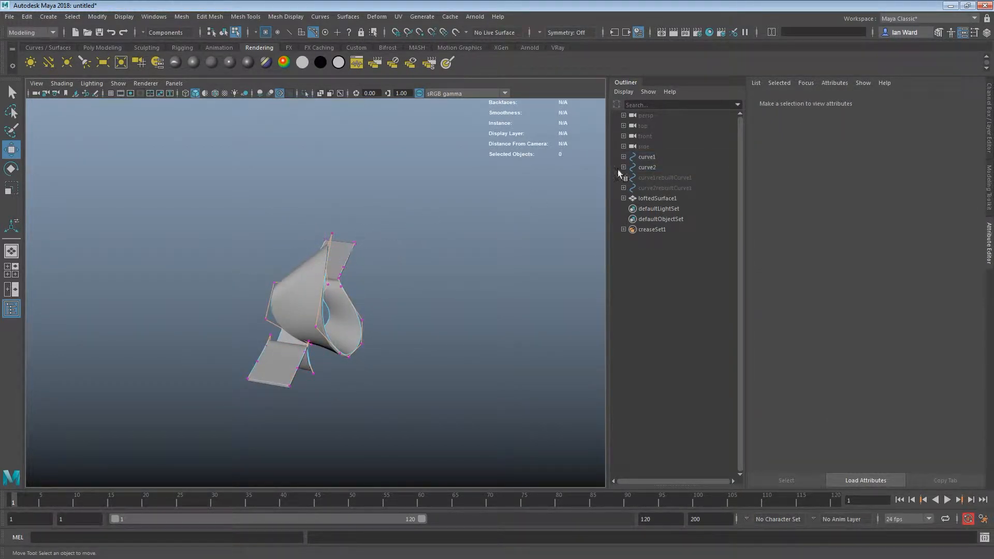
Select curve2, move it sideways to adjust the table's width, and undo the last change.
left_click(646, 167)
left_click_drag(283, 318, 294, 320)
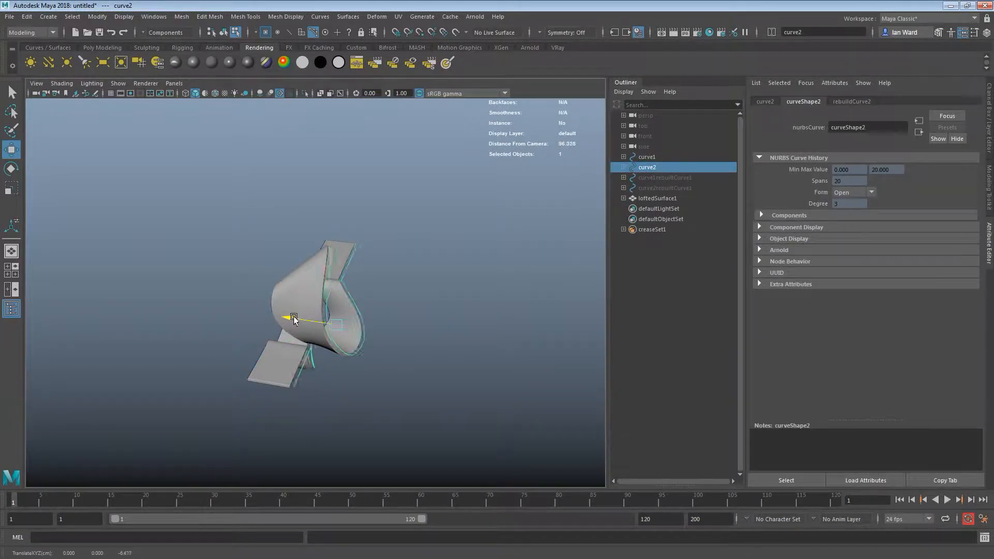
left_click_drag(358, 315, 210, 330, "alt")
right_click_drag(210, 330, 585, 344, "alt")
left_click_drag(371, 356, 329, 445)
key("z")
Show curve2's control vertices, move selected vertices along the loop to reshape its edge, and deselect them.
right_click_drag(431, 188, 339, 176)
left_click_drag(487, 227, 363, 203, "alt")
right_click_drag(362, 203, 264, 194, "alt")
left_click_drag(196, 176, 335, 458)
left_click_drag(341, 282, 394, 348)
left_click_drag(318, 277, 325, 277)
left_click_drag(314, 326, 344, 300, "alt")
left_click(468, 193)
Show curve1's control vertices and reposition the vertex near the bend beside the lower loop.
left_click_drag(437, 253, 324, 373, "alt")
right_click_drag(324, 373, 360, 386, "alt")
left_click_drag(360, 386, 97, 277, "alt")
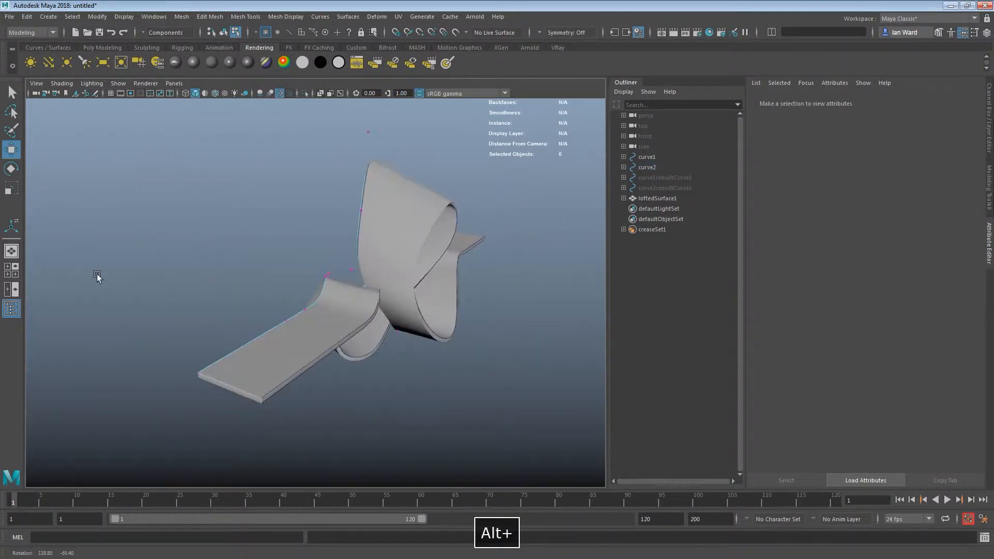
left_click(647, 157)
right_click_drag(586, 349, 507, 294)
left_click_drag(523, 313, 549, 274, "alt")
left_click_drag(533, 174, 246, 479)
left_click_drag(350, 273, 356, 320, "alt")
left_click_drag(425, 271, 250, 337)
middle_click_drag(249, 357, 256, 357)
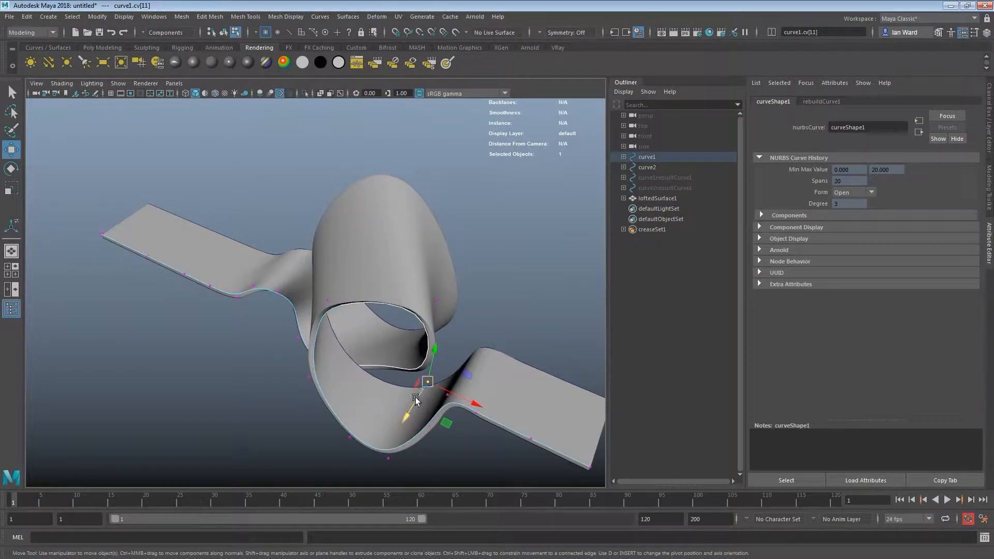
Move the neighbouring control vertex of curve1 at the rim of the loop opening, and clear the selection.
left_click_drag(419, 392, 454, 187, "alt")
mouse_move(506, 231)
left_mouse_down()
mouse_move(472, 236)
mouse_move(510, 231)
left_mouse_up()
left_click_drag(448, 150, 402, 222)
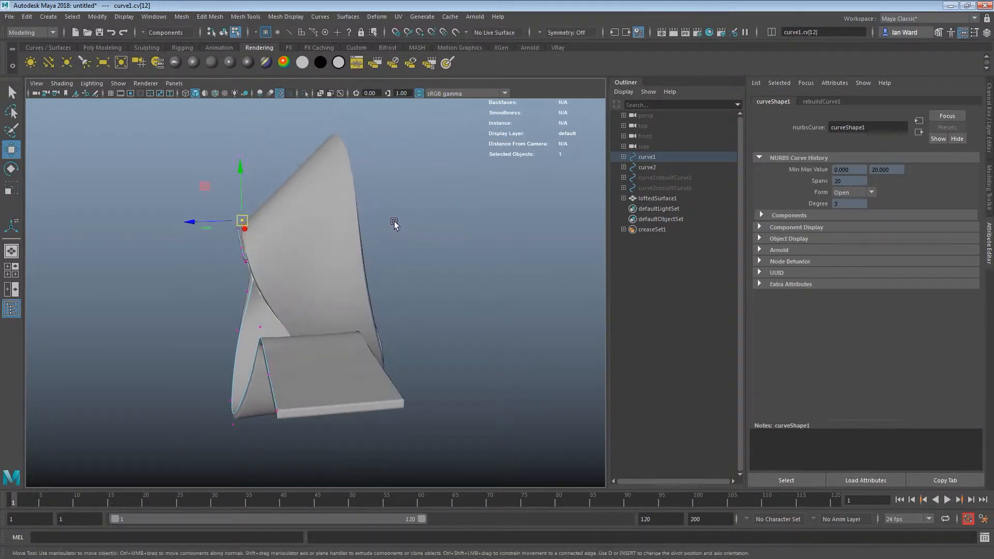
left_click_drag(355, 164, 496, 290, "alt")
left_click(501, 312)
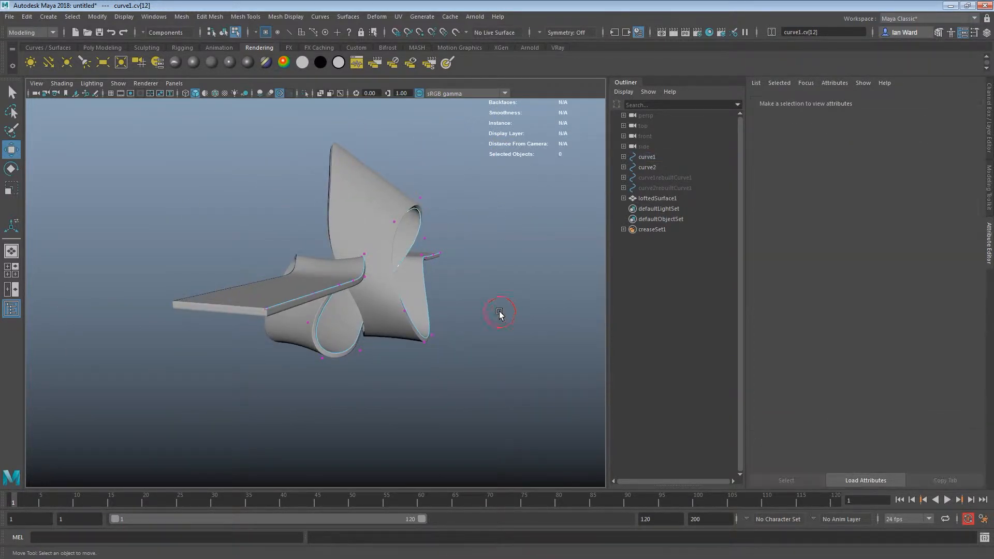
Hide curve1 and curve2 to view the table surface alone.
left_click_drag(622, 158, 641, 168)
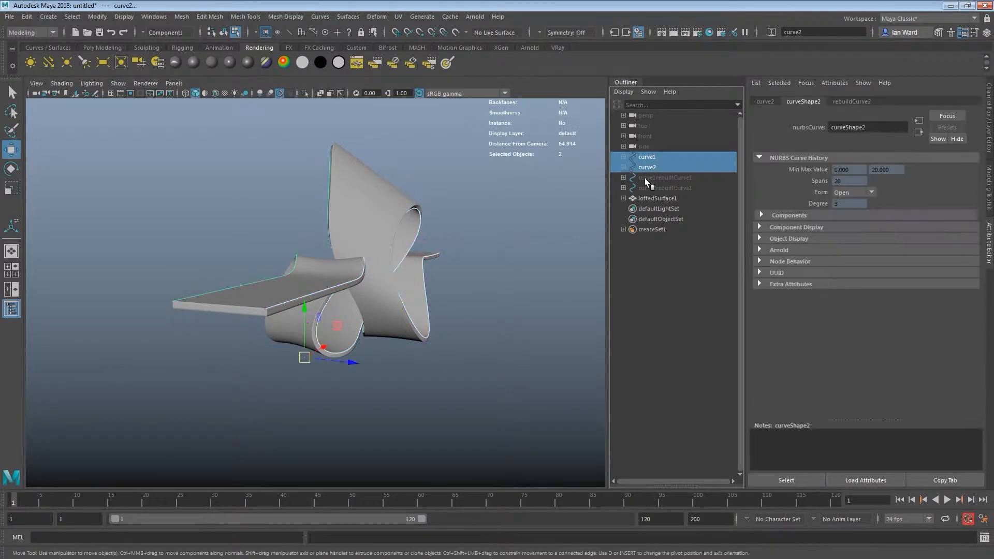
key("ctrl+h")
left_click(494, 312)
left_click_drag(494, 313, 402, 304, "alt")
Switch to the side view, frame the underside of the table, and show the grid.
key("space")
key("space")
left_click_drag(300, 288, 330, 288)
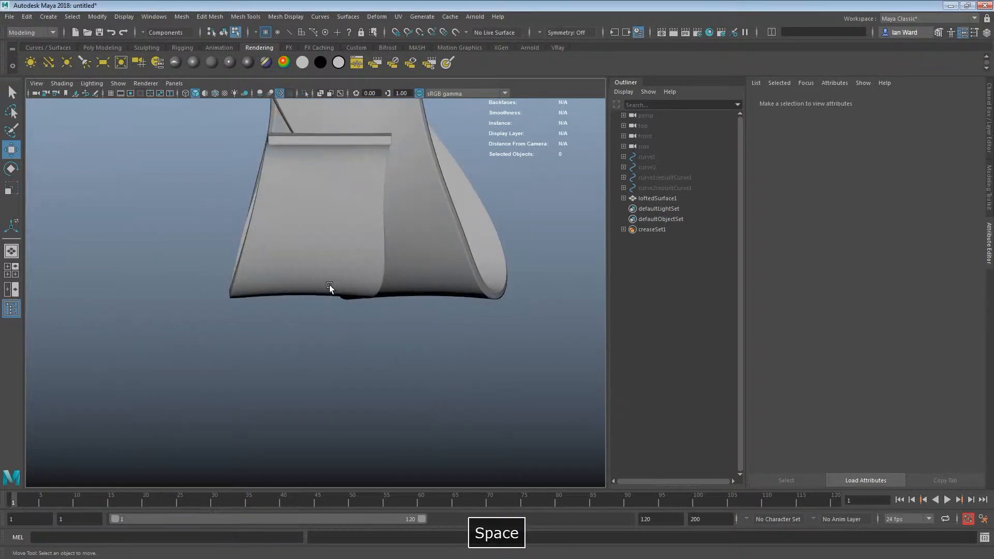
left_click(111, 93)
middle_click_drag(366, 307, 357, 305, "alt")
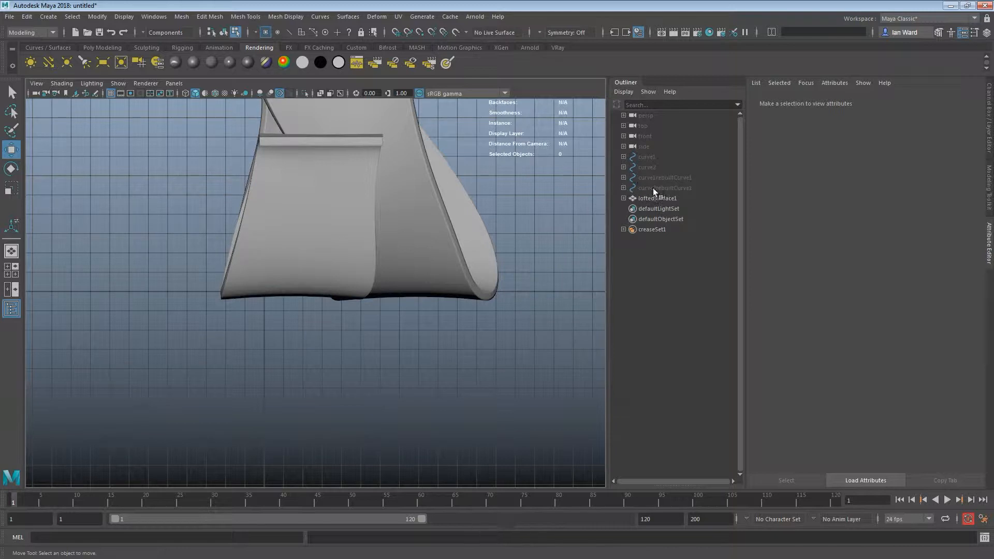
Select curve1 and curve2 and make both visible again.
left_click(644, 157)
left_click(646, 167, "shift")
right_click(146, 296)
right_click_drag(147, 304, 95, 296)
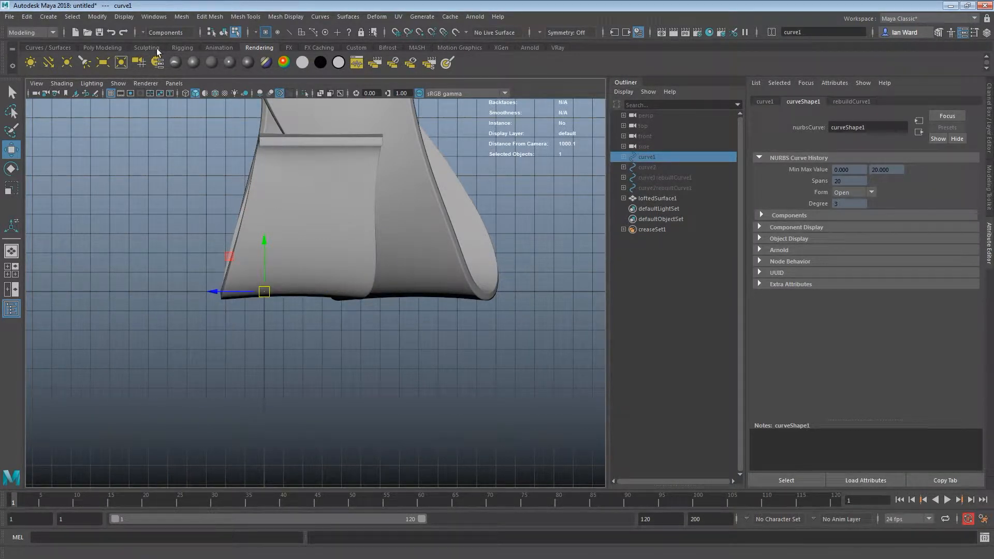
left_click(118, 83)
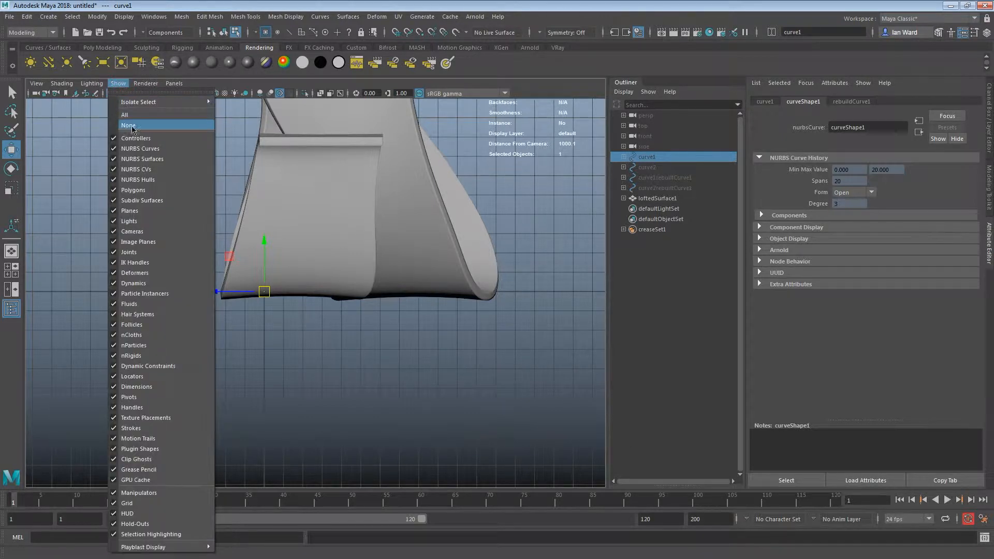
left_click(684, 164)
left_click(646, 167, "ctrl")
key("h")
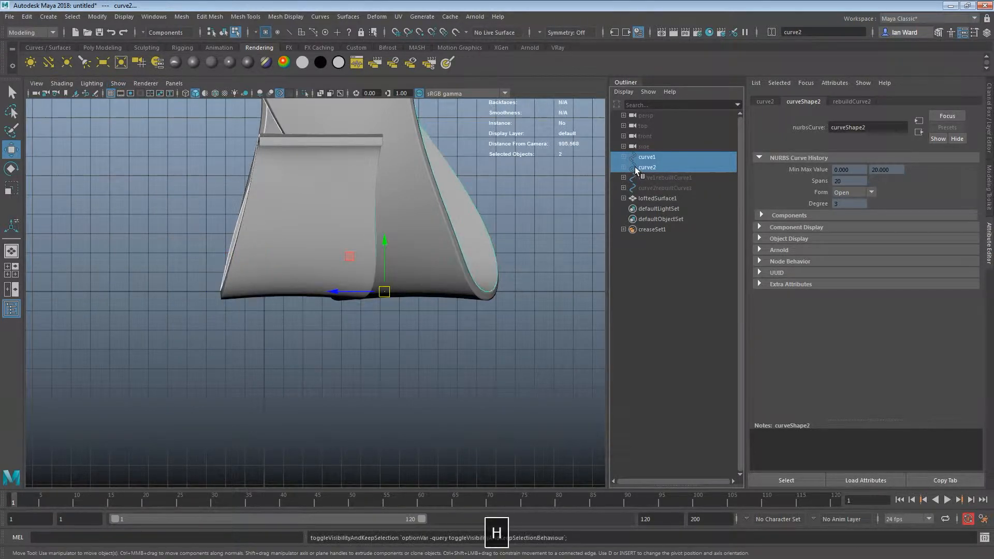
Select the lowest control vertices of both curves in the side view and switch to wireframe display.
right_click_drag(365, 294, 367, 357)
right_click_drag(274, 282, 265, 296)
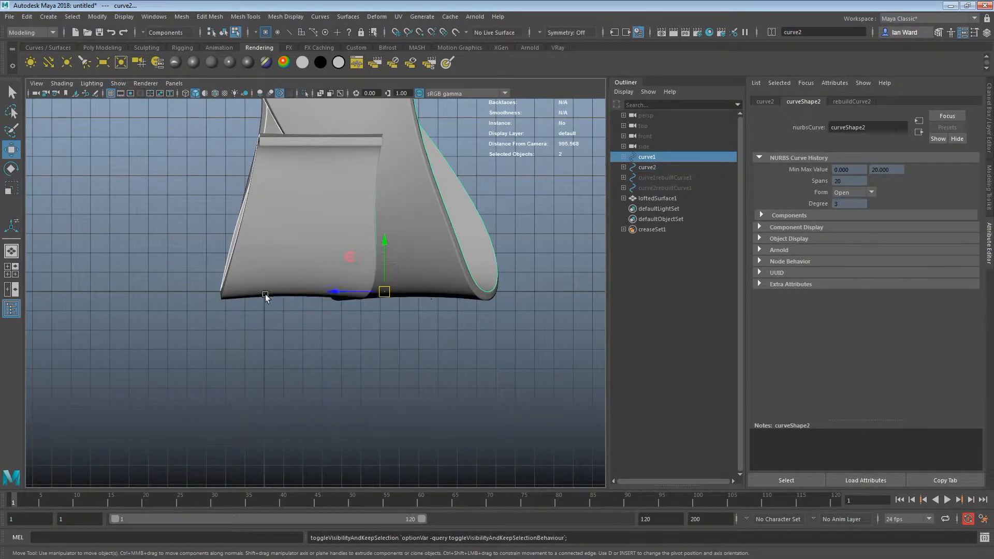
left_click_drag(591, 365, 590, 364)
key("z")
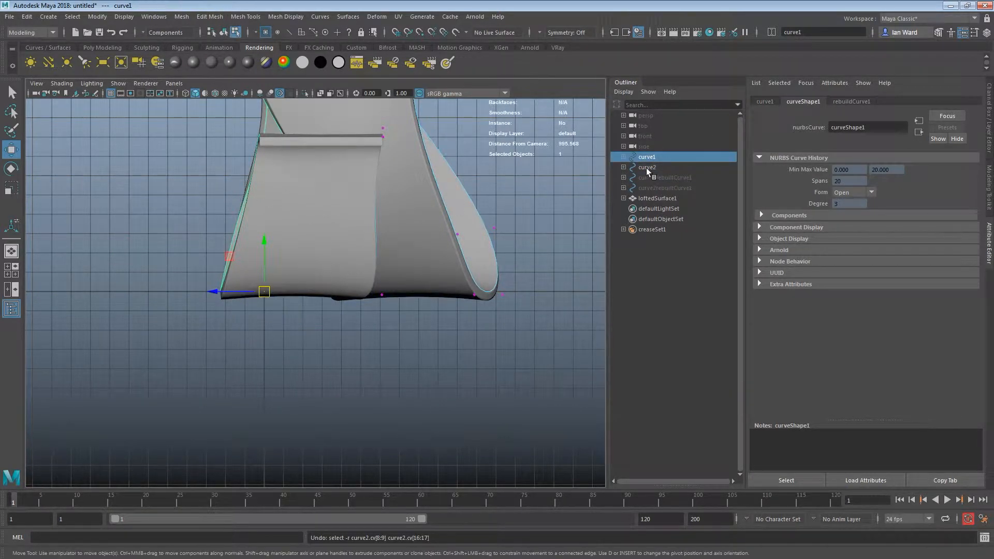
right_click_drag(567, 157, 499, 160)
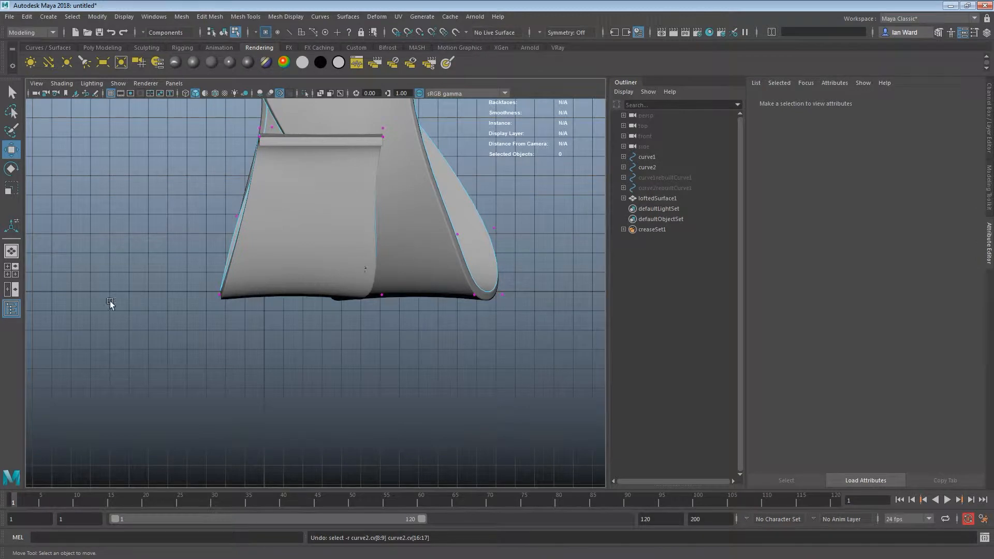
left_click_drag(639, 368, 638, 368)
middle_click_drag(452, 307, 409, 329, "alt")
key("4")
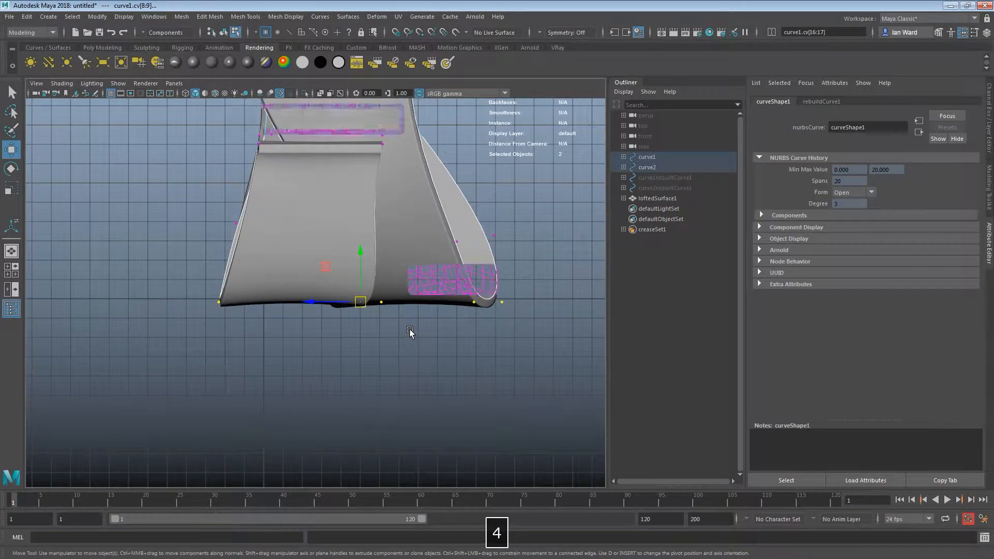
Raise the selected bottom control vertices by about 0.3, level them vertically with the Scale tool, and deselect them in the perspective view.
mouse_move(353, 323)
left_mouse_down("alt")
mouse_move(345, 333)
mouse_move(348, 305)
left_mouse_up("alt")
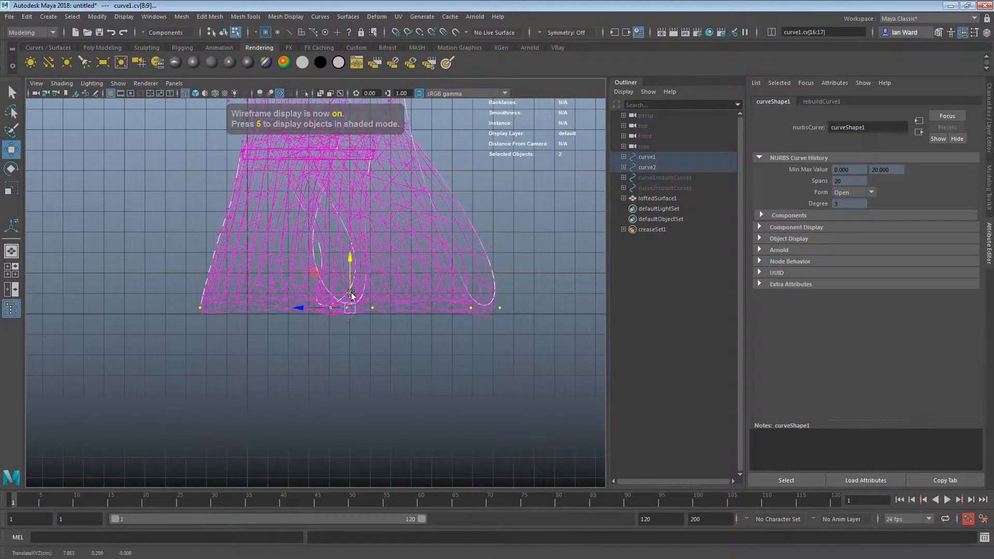
right_click_drag(351, 291, 530, 377, "alt")
middle_click_drag(517, 374, 430, 342, "alt")
right_click_drag(430, 342, 412, 346, "alt")
middle_click_drag(438, 337, 408, 338, "alt")
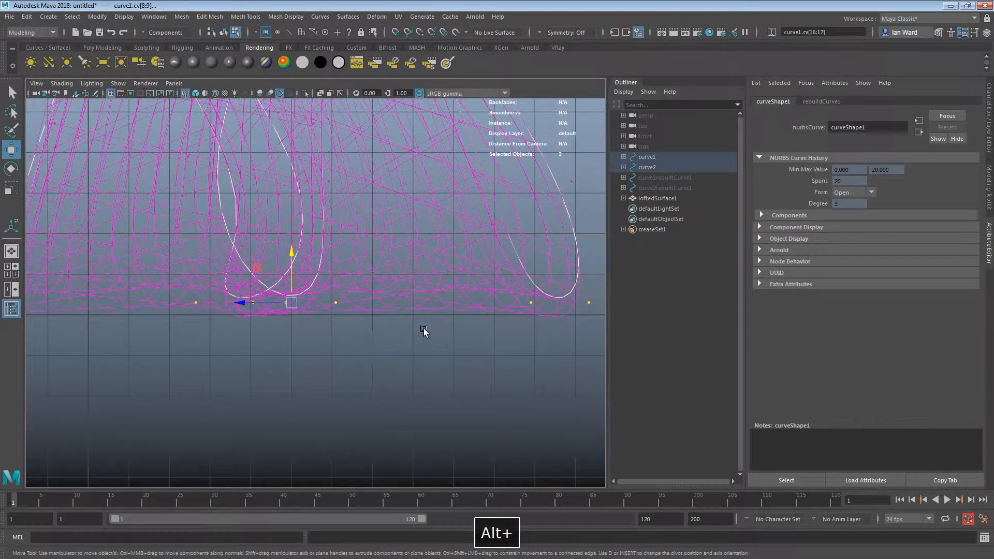
key("r")
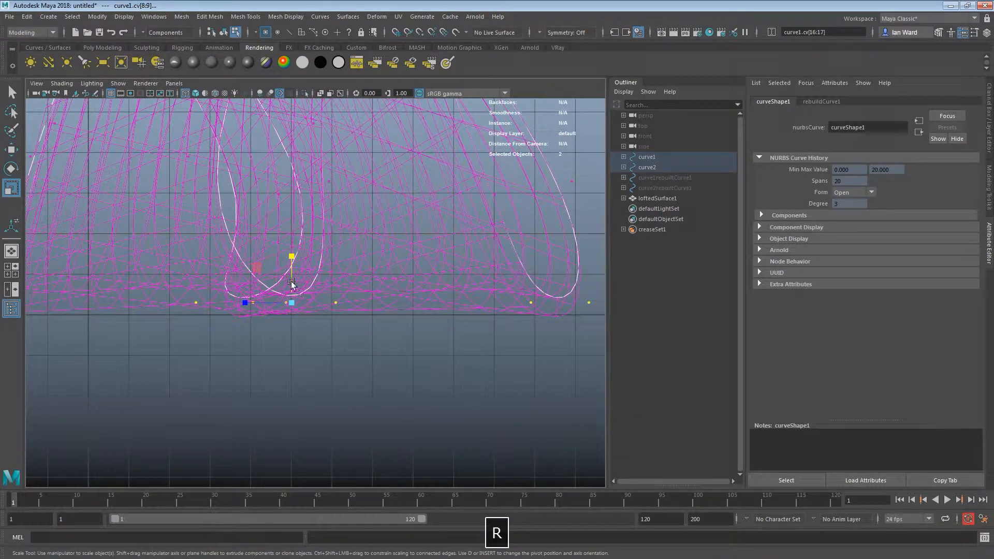
left_click_drag(403, 199, 344, 202, "alt")
key("space")
left_click_drag(338, 212, 357, 250, "alt")
left_click(491, 191)
left_click_drag(372, 284, 391, 282, "alt")
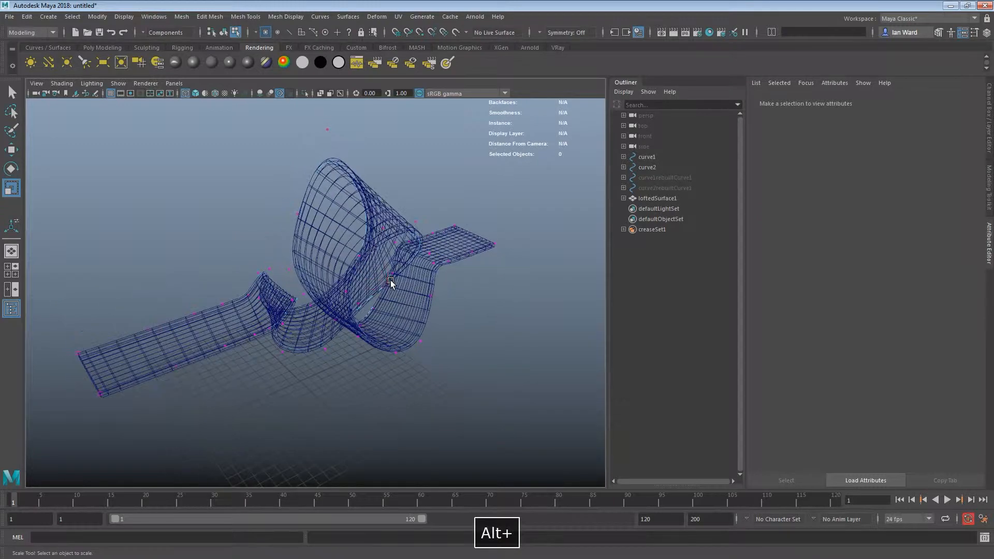
Return to object selection and hide curve1 and curve2.
left_click(224, 32)
left_click(305, 259)
left_click(653, 157)
left_click(651, 167, "ctrl")
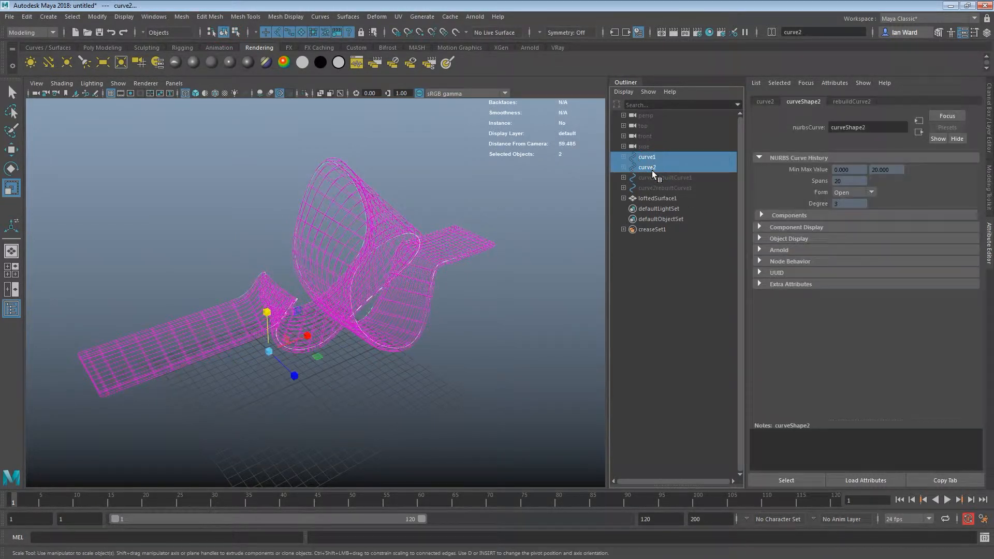
right_click_drag(251, 212, 303, 245, "alt")
left_click(222, 227)
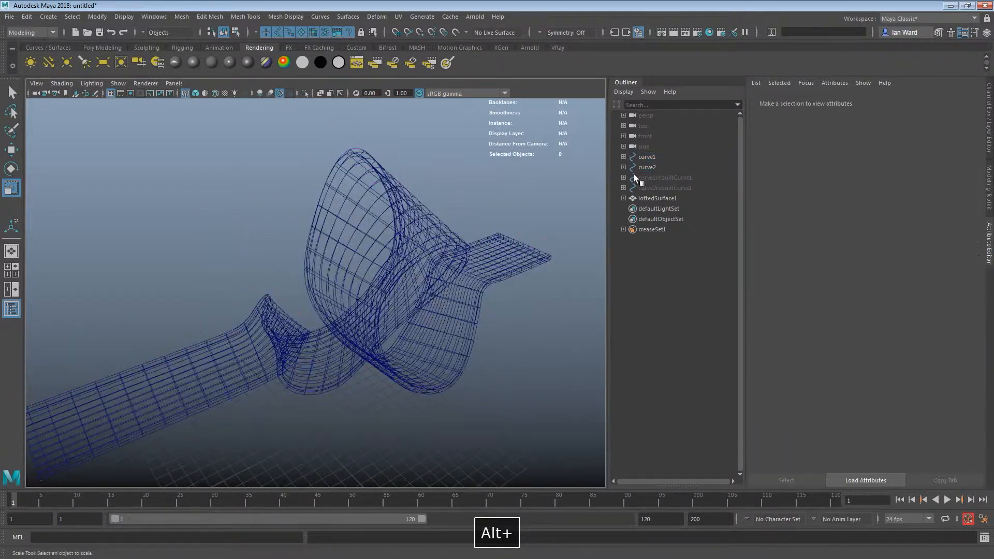
left_click_drag(664, 160, 661, 169)
key("h")
Clear the selection and display the whole table shaded in the perspective view.
left_click(306, 272)
middle_click_drag(304, 270, 366, 264, "alt")
key("5")
mouse_move(367, 263)
left_mouse_down("alt")
mouse_move(368, 278)
mouse_move(317, 293)
mouse_move(427, 322)
mouse_move(318, 278)
mouse_move(232, 293)
mouse_move(210, 274)
mouse_move(229, 286)
left_mouse_up("alt")
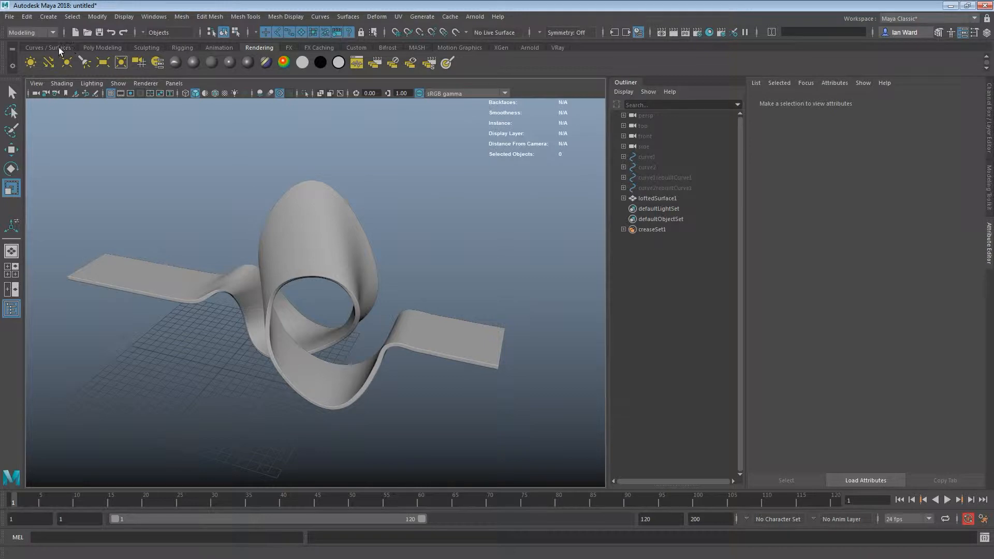
Select the lofted table mesh and activate the Sculpt tool on it.
left_click(146, 48)
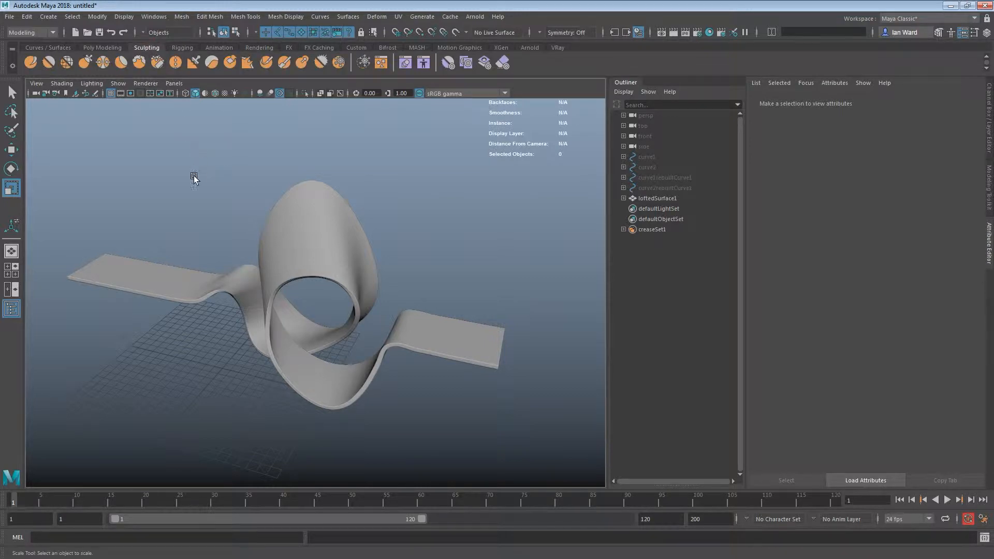
left_click_drag(241, 232, 289, 244, "alt")
left_click(315, 294)
mouse_move(315, 293)
left_mouse_down("alt")
mouse_move(351, 301)
mouse_move(328, 290)
left_mouse_up("alt")
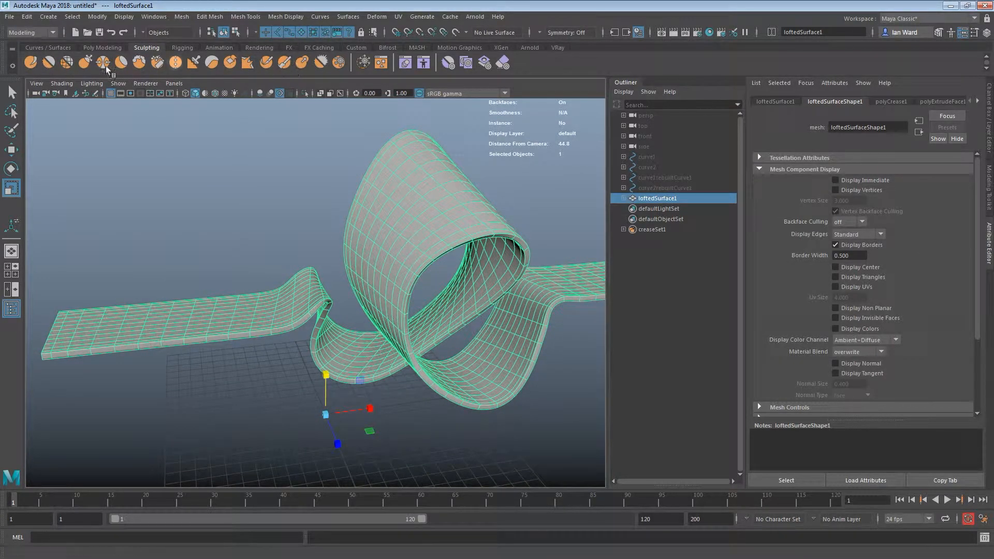
left_click(31, 63)
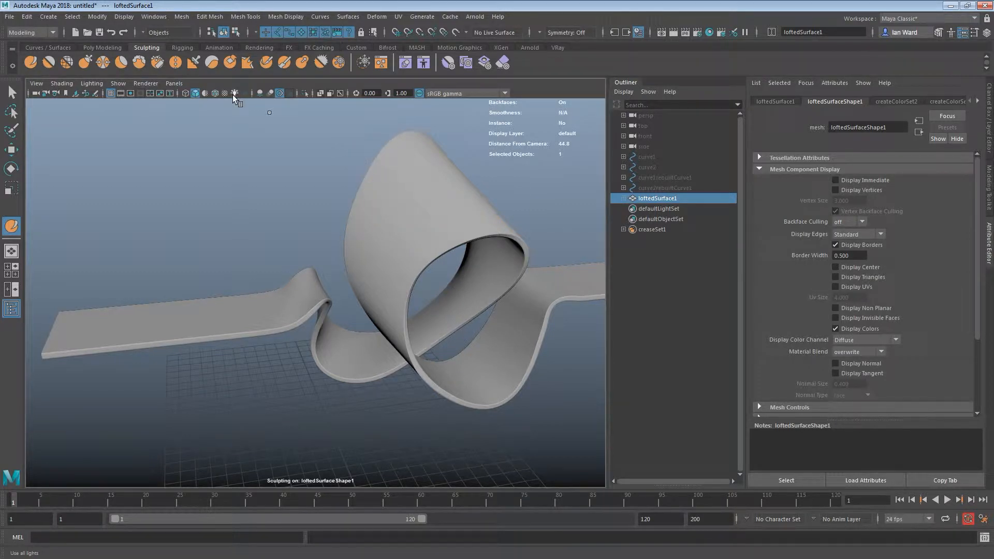
Try sculpting strokes on the loop and the inner band of the table, and undo them.
left_click_drag(269, 112, 335, 232, "alt")
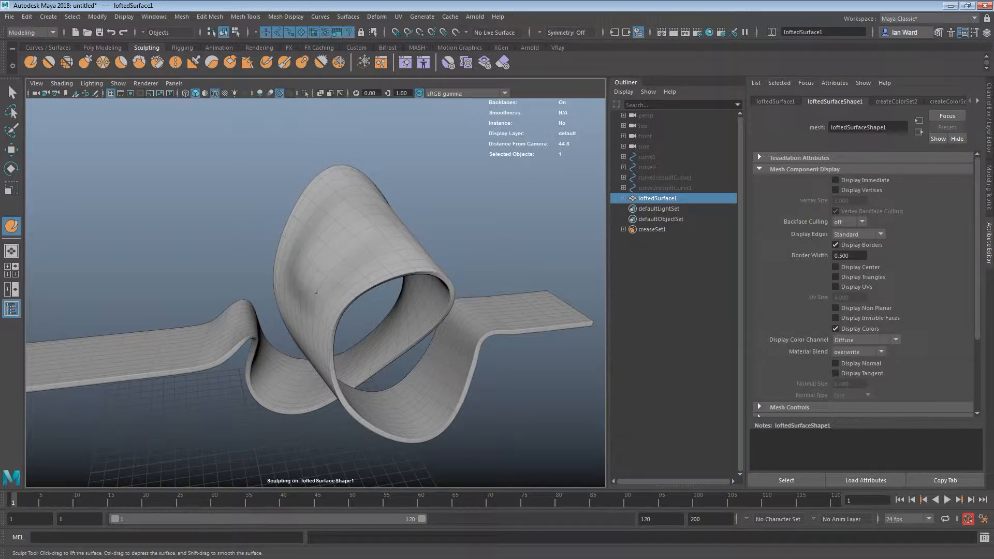
left_click_drag(350, 251, 293, 245, "alt")
right_click_drag(293, 246, 293, 192, "alt")
middle_click_drag(293, 192, 274, 261, "alt")
left_click_drag(274, 261, 266, 264, "alt")
key("z")
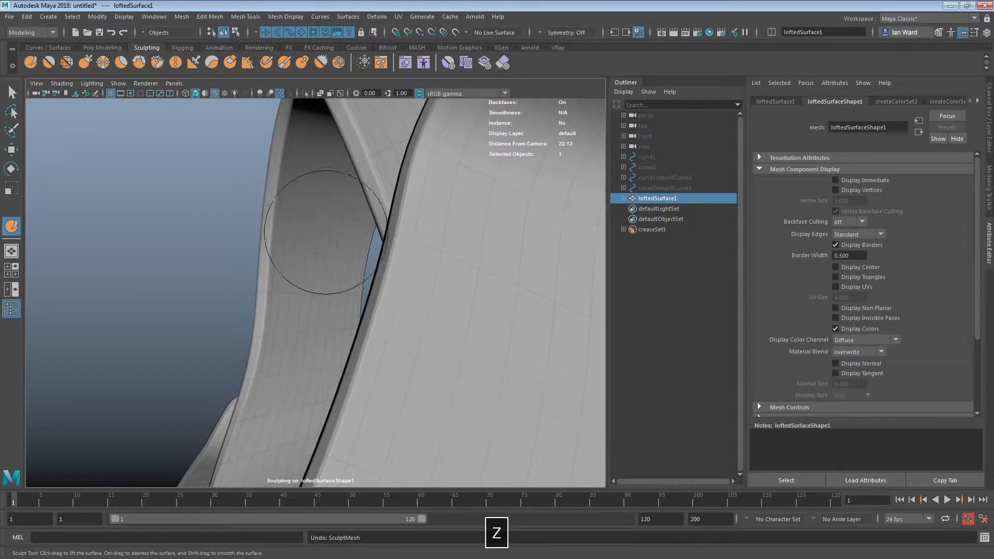
mouse_move(317, 251)
left_mouse_down("alt")
mouse_move(401, 297)
mouse_move(379, 253)
mouse_move(319, 245)
mouse_move(341, 268)
mouse_move(280, 204)
mouse_move(270, 162)
mouse_move(301, 193)
mouse_move(319, 244)
mouse_move(316, 234)
left_mouse_up("alt")
key("z")
key("z")
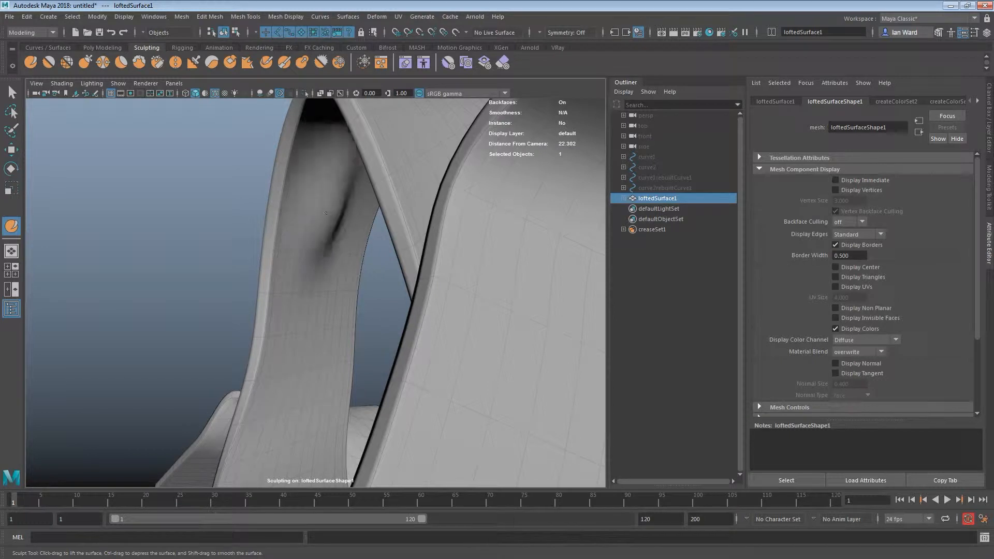
mouse_move(300, 295)
left_mouse_down("alt")
mouse_move(441, 313)
mouse_move(356, 188)
left_mouse_up("alt")
key("ctrl+z")
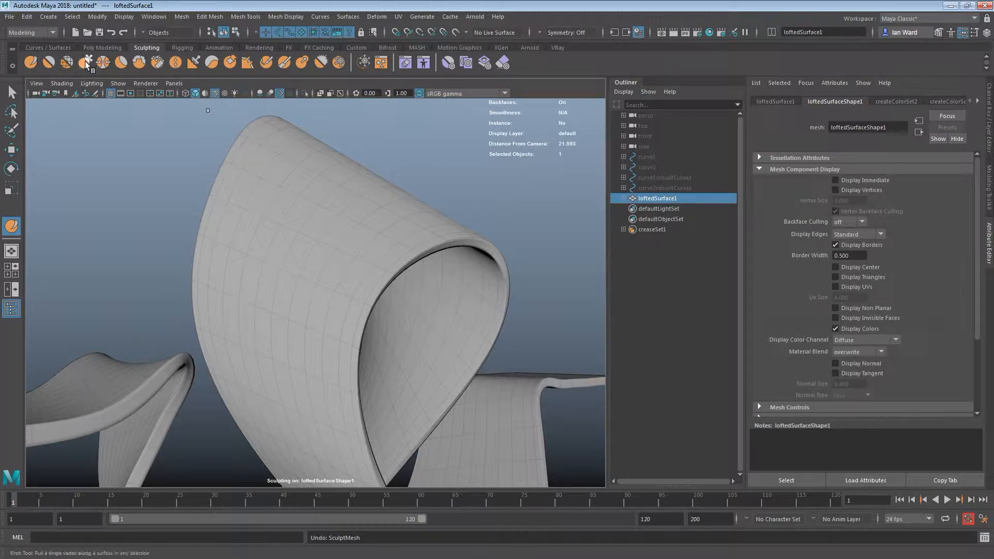
Pull the surface of the tall loop with the Grab tool, and return to the Move tool.
left_click_drag(204, 196, 256, 192, "alt")
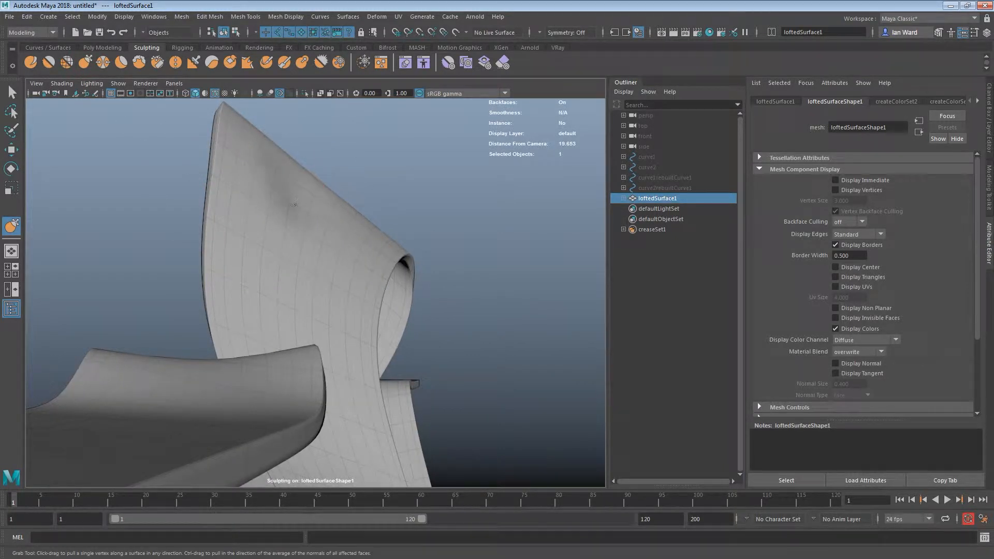
mouse_move(360, 196)
left_mouse_down("alt")
mouse_move(218, 208)
mouse_move(217, 198)
mouse_move(348, 202)
left_mouse_up("alt")
key("w")
key("q")
Switch the table mesh to vertex selection and select a vertex on the inner band of the loop.
right_click(346, 187)
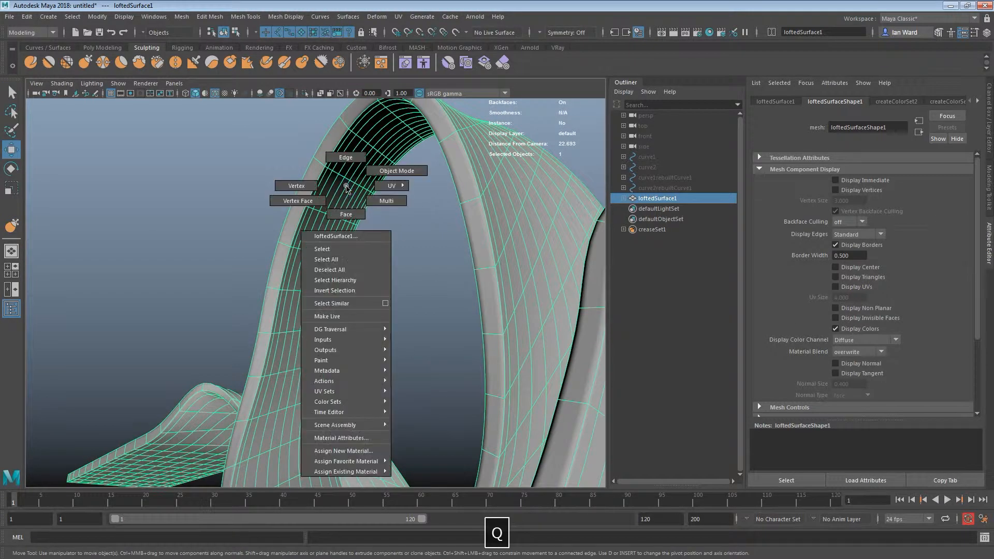
right_click_drag(290, 190, 287, 189)
left_click_drag(378, 201, 344, 184, "alt")
left_click(338, 181)
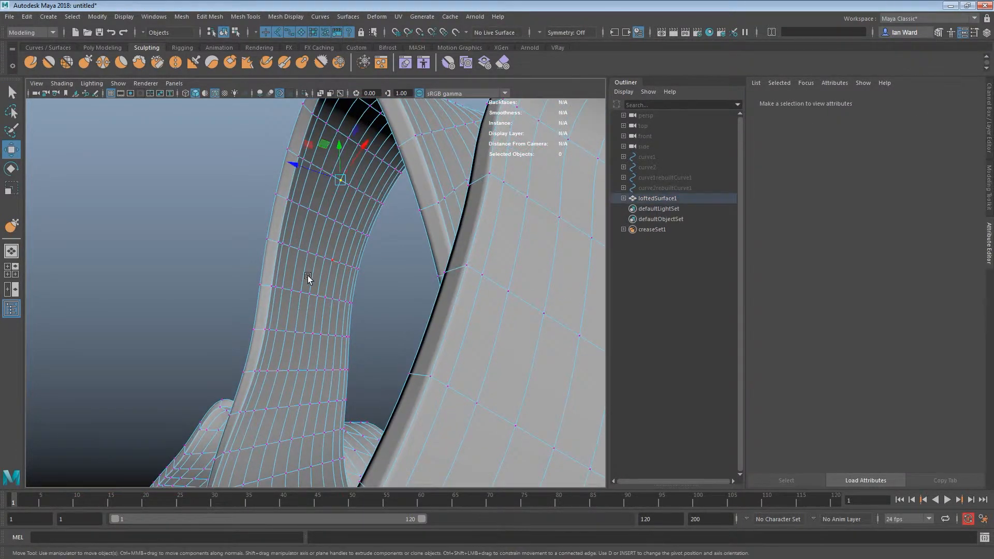
Turn on soft selection, adjust its falloff radius, and try moving a vertex on the tall loop.
left_click_drag(297, 272, 314, 266, "alt")
key("b")
left_click_drag(288, 155, 367, 185, "alt")
left_click_drag(365, 135, 463, 246, "alt")
left_click_drag(373, 230, 395, 235, "alt")
key("z")
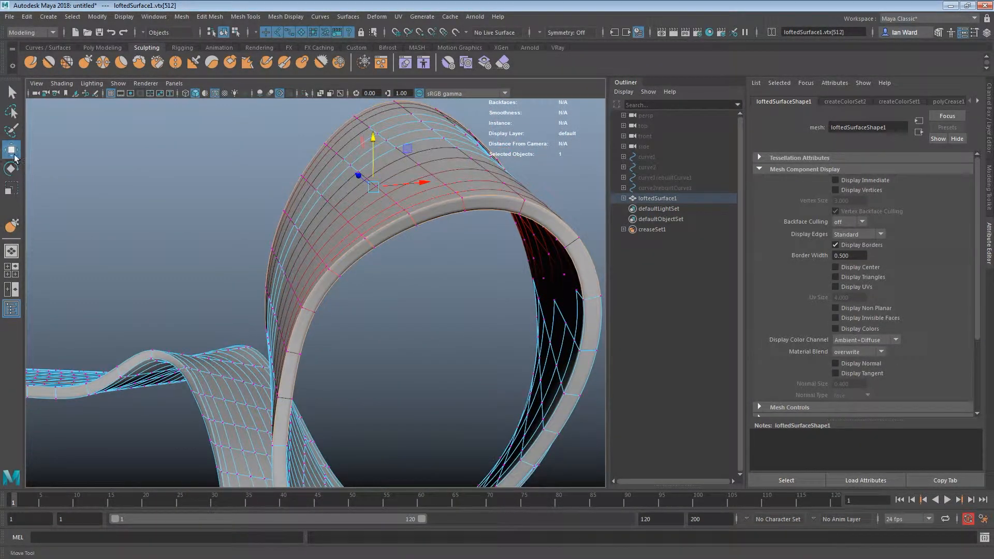
Set the Move tool's soft selection falloff mode to Volume.
double_click(12, 150)
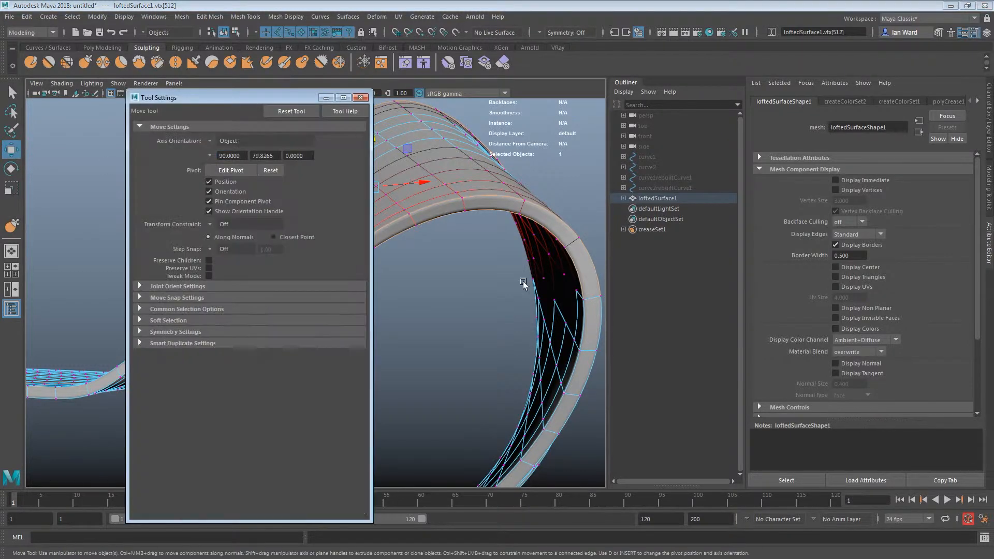
left_click(159, 321)
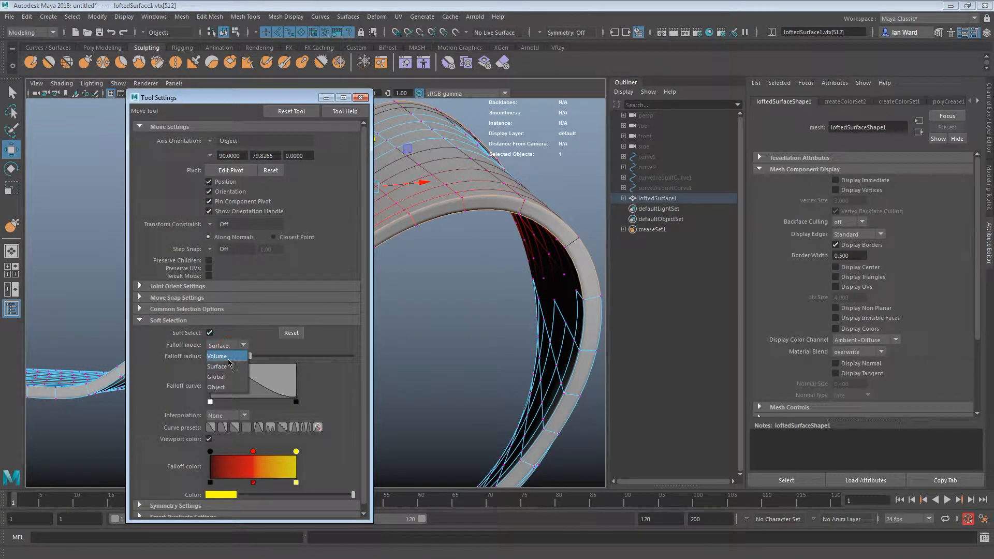
left_click(228, 359)
left_click(361, 97)
Switch to edge selection, select a run of edges on the tall loop's broad face, and reshape it with an adjusted soft selection radius.
left_click_drag(404, 155, 470, 224, "alt")
right_click_drag(325, 188, 322, 161)
left_click_drag(349, 172, 468, 226, "alt")
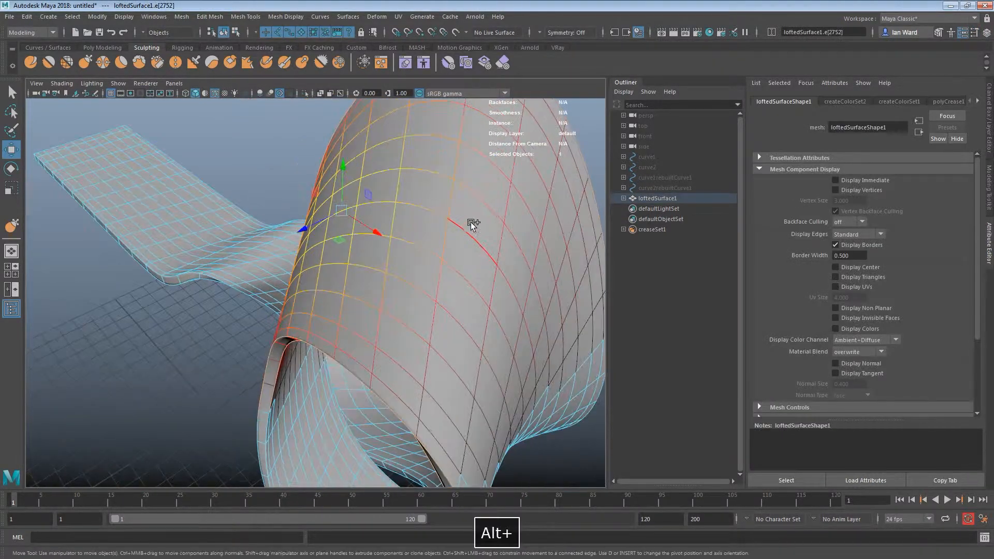
double_click(466, 235, "shift")
key("b")
left_click_drag(449, 224, 290, 214)
left_click_drag(417, 236, 309, 234, "alt")
left_click_drag(356, 201, 302, 247, "alt")
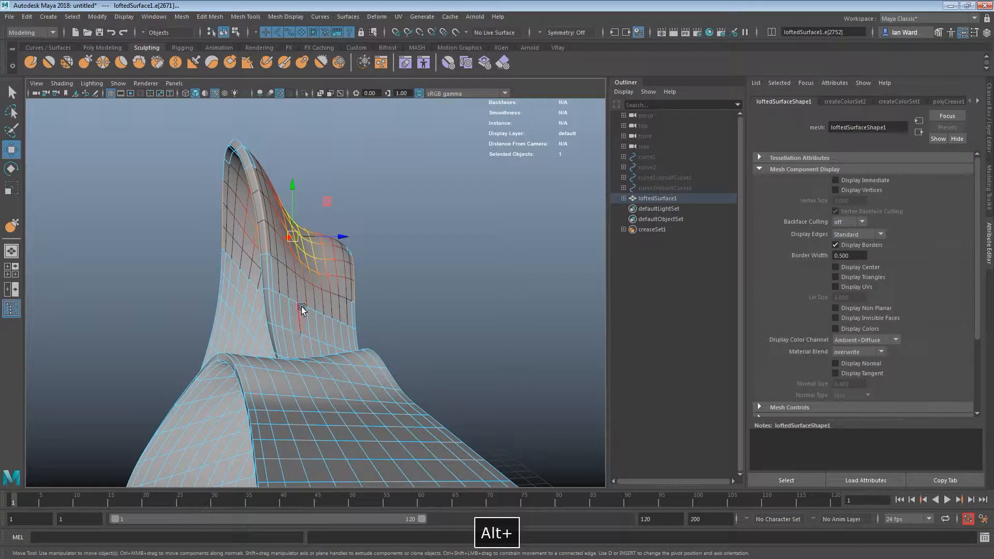
left_click_drag(310, 310, 343, 234, "alt")
left_click(264, 245)
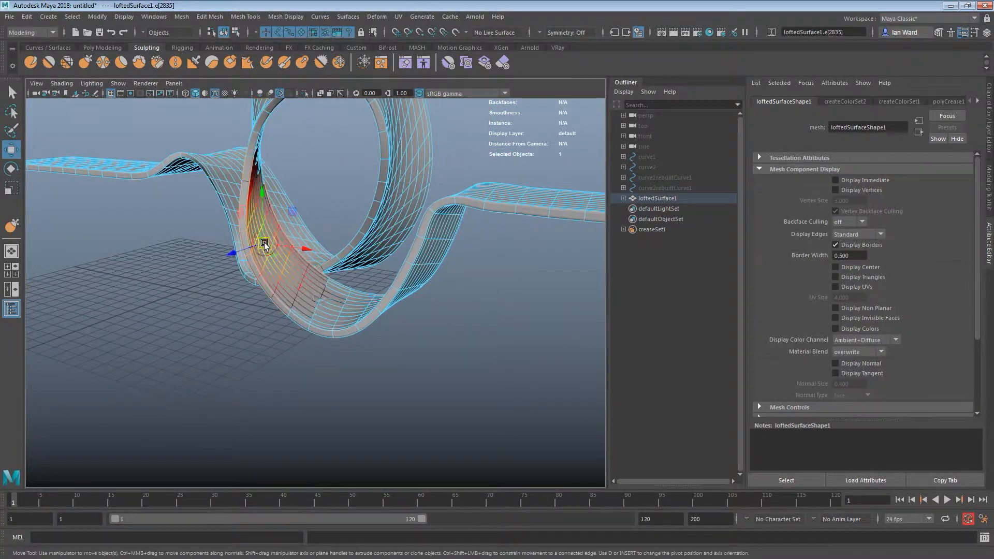
left_click_drag(270, 266, 162, 300, "alt")
left_click(523, 163)
left_click_drag(524, 163, 370, 240, "alt")
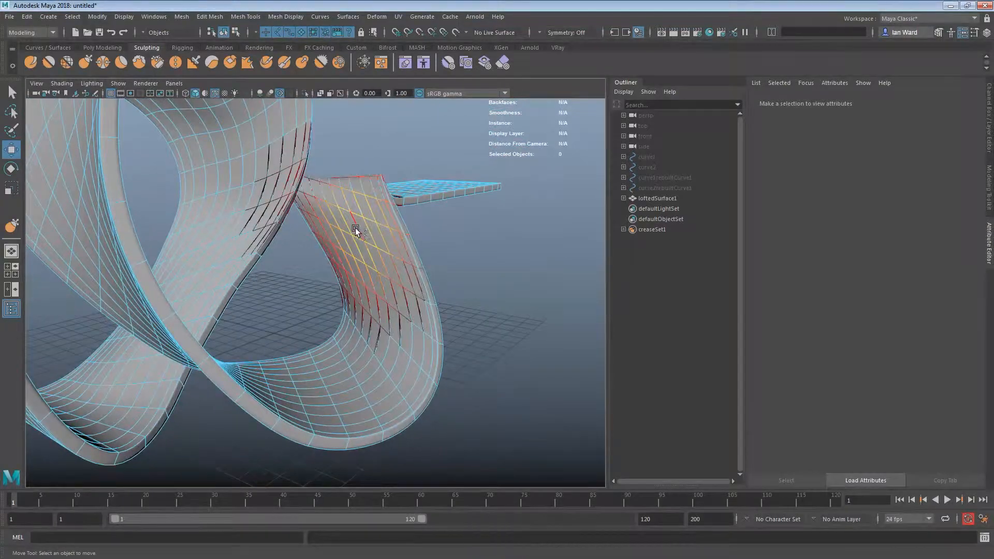
Try moving soft-selected edges at the bend leading into the flat end of the table, and undo the moves.
left_click(343, 191)
left_click_drag(342, 191, 543, 300, "alt")
left_click(485, 284)
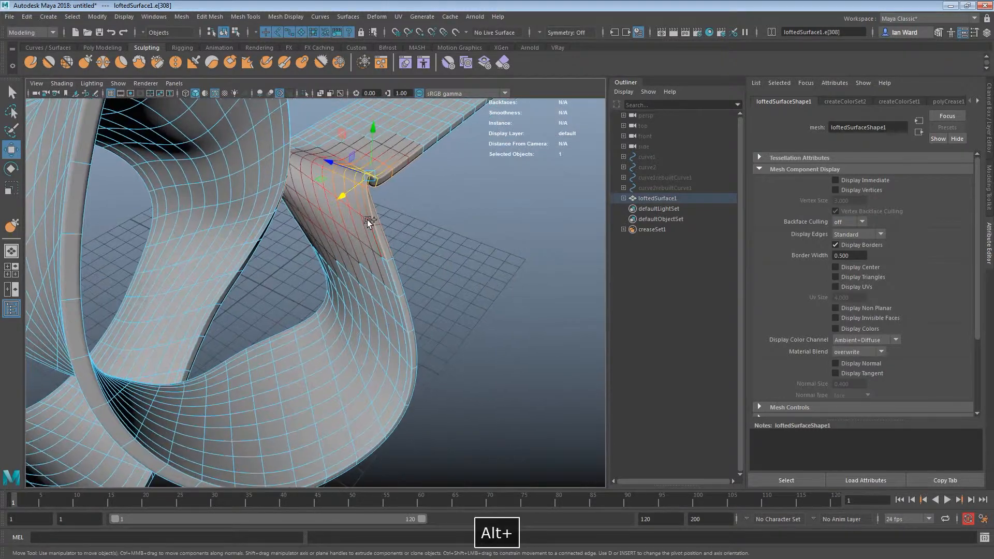
double_click(380, 266, "shift")
key("z")
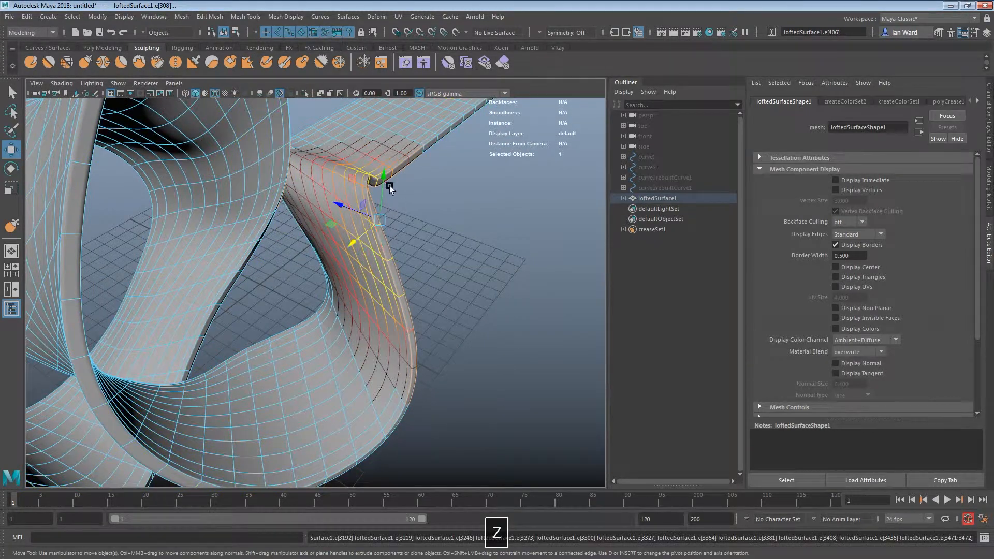
left_click_drag(387, 179, 377, 166)
key("z")
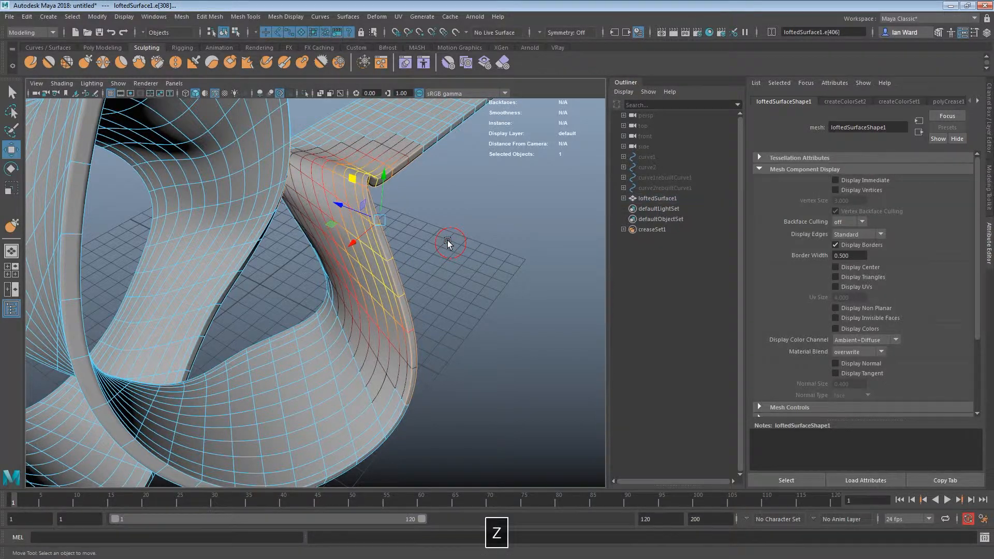
left_click(448, 243)
left_click(369, 170)
left_click_drag(360, 152, 362, 136)
key("z")
Raise and scale soft-selected edges along the rim of the bend leading into the flat end, and clear the selection.
left_click_drag(447, 204, 433, 282, "alt")
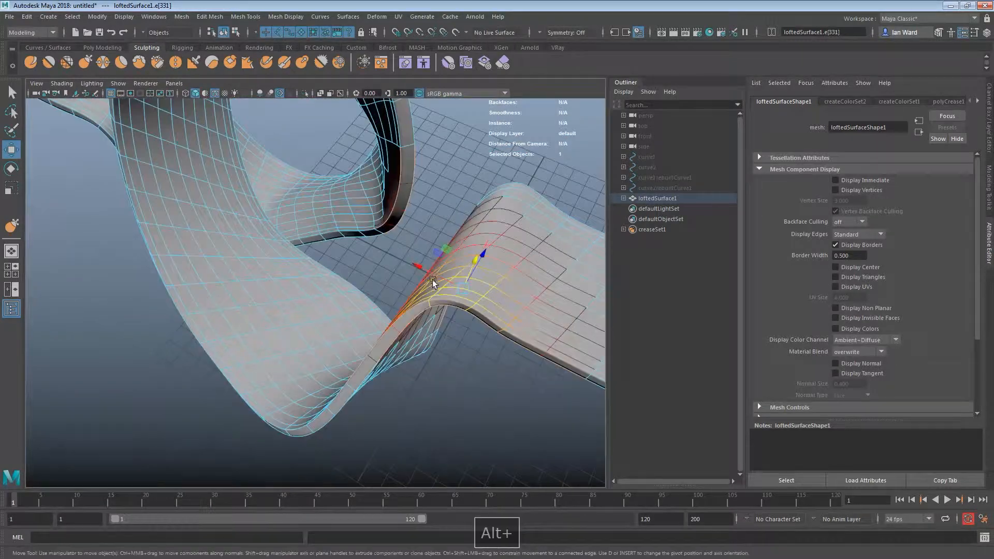
left_click(409, 314)
left_click(488, 320, "shift")
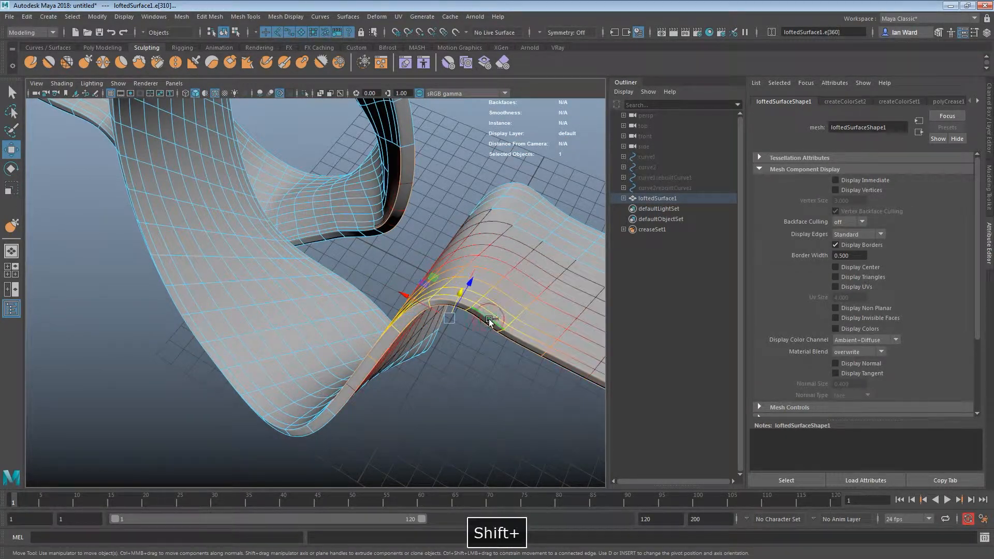
left_click_drag(464, 291, 438, 207)
key("r")
left_click_drag(437, 174, 436, 138)
left_click_drag(504, 171, 412, 209, "alt")
left_click(550, 297)
left_click_drag(550, 297, 238, 154, "alt")
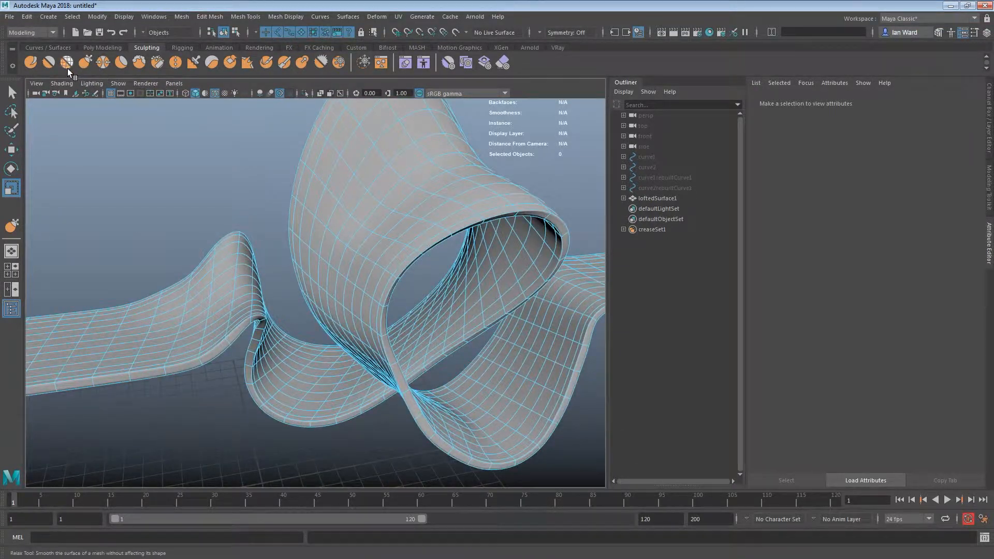
Activate the Grab tool on the table mesh, try pulling the top and side of the tall loop, and undo the strokes.
left_click(84, 61)
left_click_drag(290, 222, 352, 179, "alt")
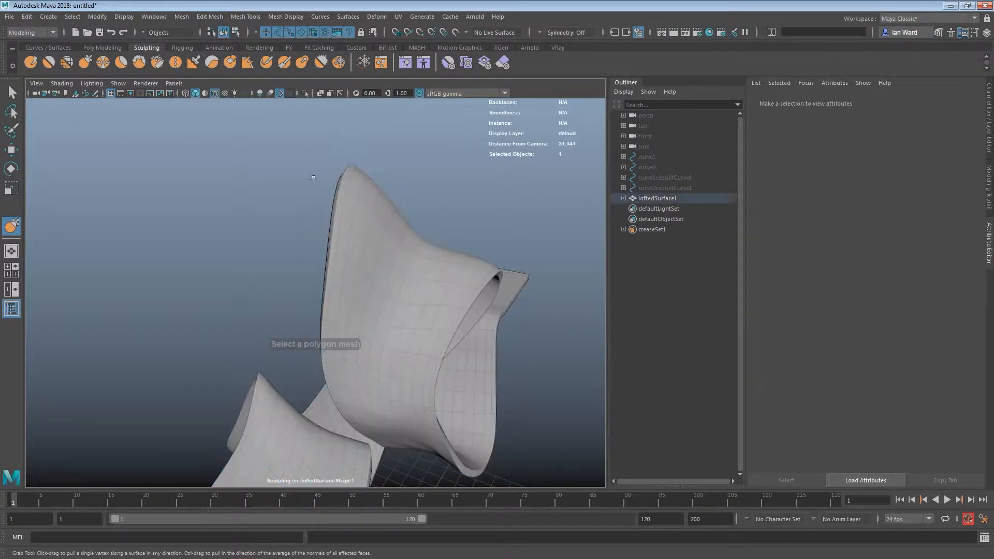
left_click(358, 176)
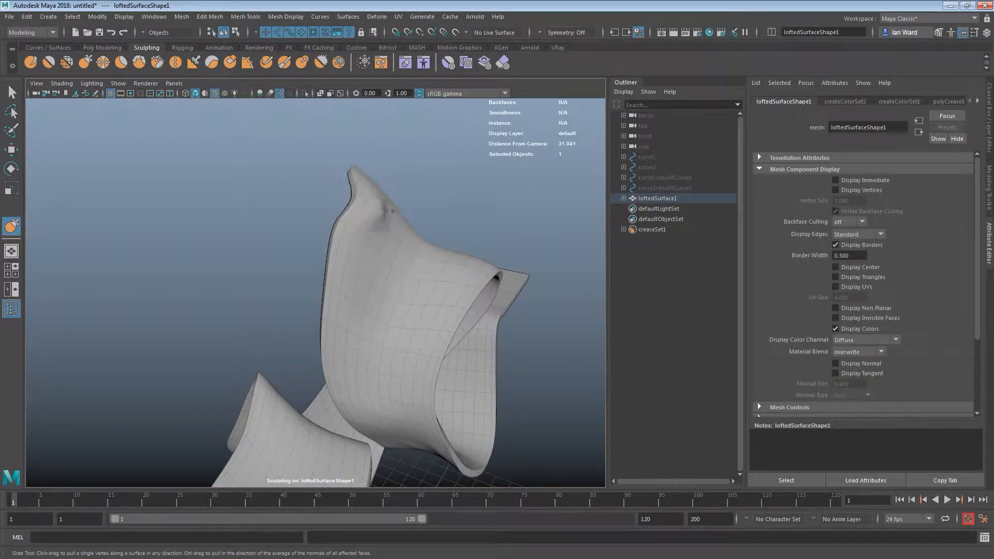
mouse_move(355, 207)
left_mouse_down("alt")
mouse_move(445, 216)
mouse_move(370, 204)
mouse_move(337, 252)
mouse_move(334, 296)
mouse_move(354, 255)
mouse_move(338, 252)
mouse_move(344, 259)
left_mouse_up("alt")
key("z")
left_click_drag(311, 294, 309, 303, "alt")
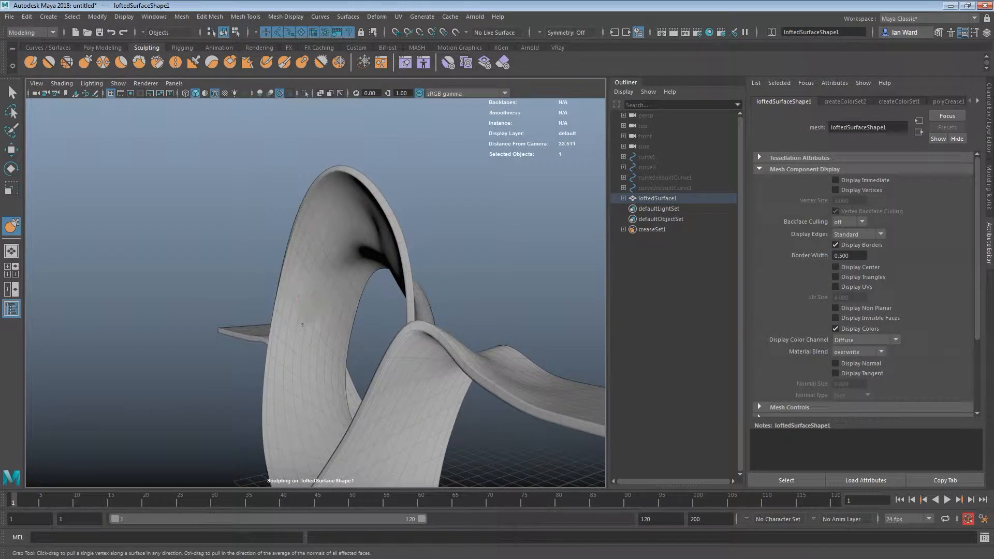
key("z")
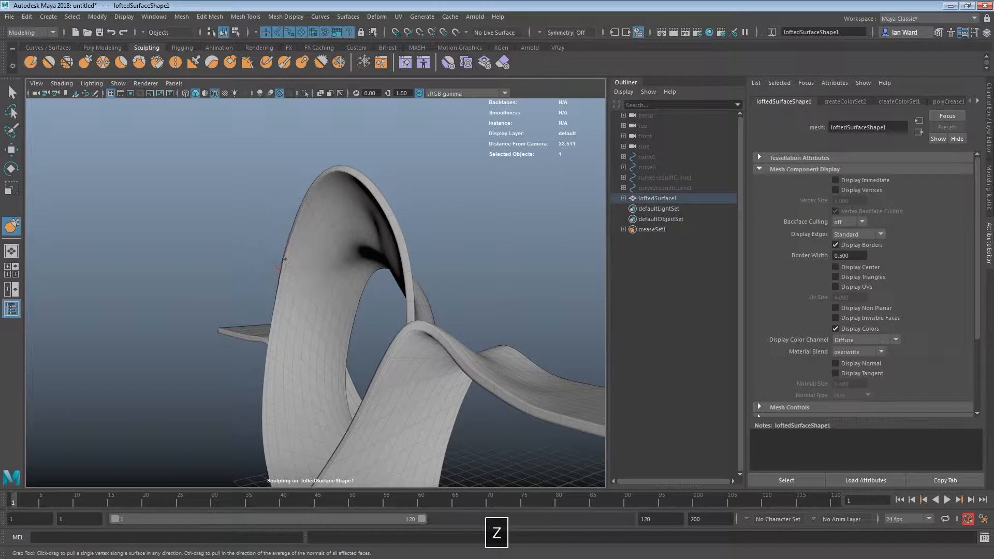
key("z")
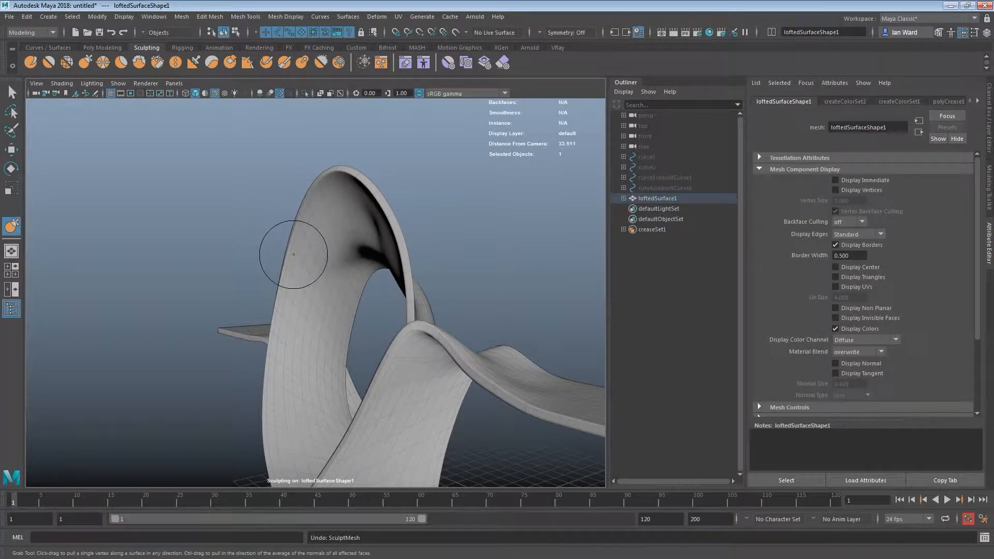
Pull the upper side and lower part of the tall loop into shape with the Grab tool, adjusting the brush size.
mouse_move(294, 240)
left_mouse_down()
mouse_move(308, 195)
mouse_move(354, 197)
mouse_move(313, 215)
mouse_move(306, 204)
mouse_move(284, 250)
left_mouse_up()
left_click_drag(275, 295, 351, 320, "alt")
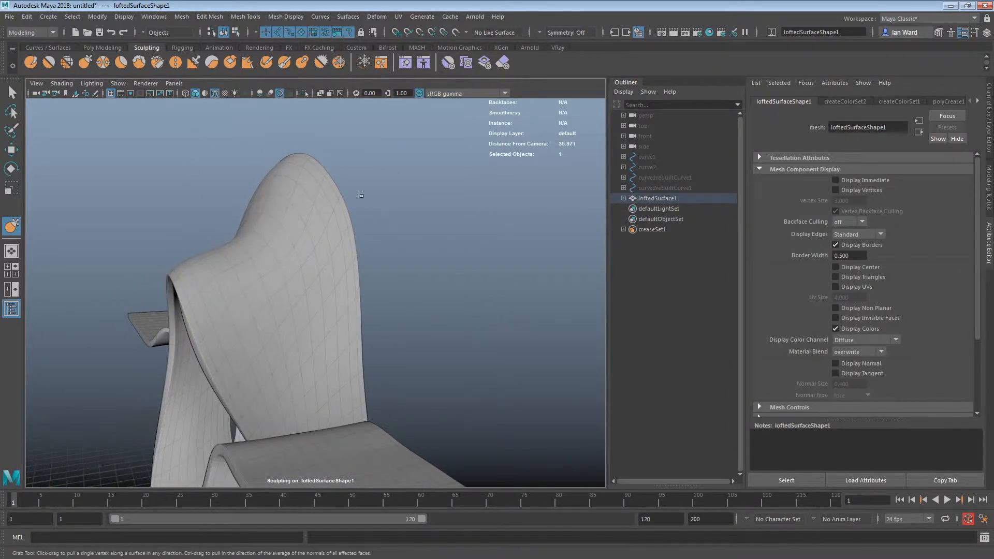
mouse_move(346, 188)
left_mouse_down("alt")
mouse_move(350, 351)
mouse_move(464, 176)
mouse_move(486, 208)
mouse_move(443, 204)
mouse_move(223, 244)
mouse_move(190, 226)
mouse_move(127, 221)
mouse_move(210, 226)
left_mouse_up("alt")
key("b")
mouse_move(277, 240)
left_mouse_down("alt")
mouse_move(296, 226)
mouse_move(323, 255)
mouse_move(408, 268)
mouse_move(395, 243)
mouse_move(328, 284)
mouse_move(122, 288)
mouse_move(160, 328)
mouse_move(133, 316)
mouse_move(333, 313)
left_mouse_up("alt")
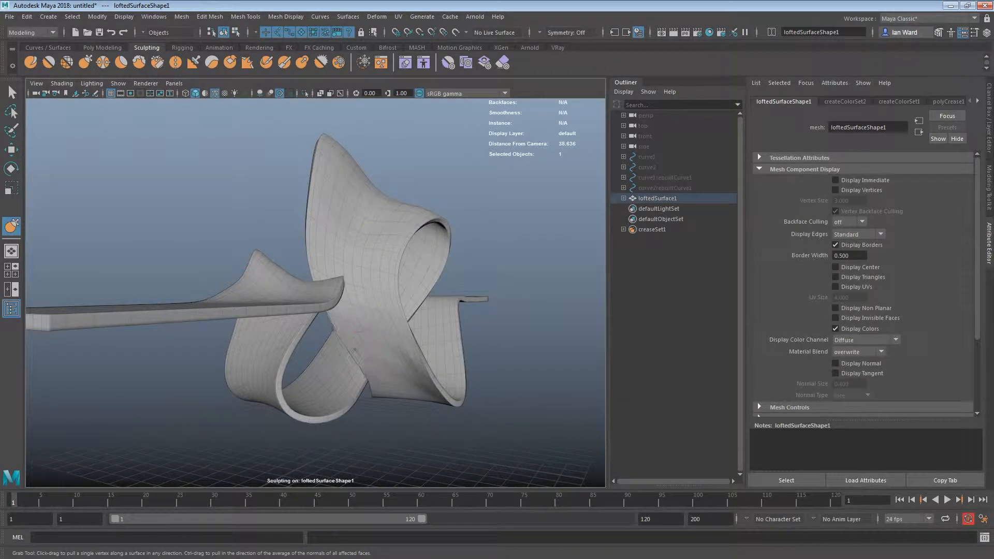
mouse_move(366, 351)
left_mouse_down("alt")
mouse_move(381, 287)
mouse_move(404, 357)
left_mouse_up("alt")
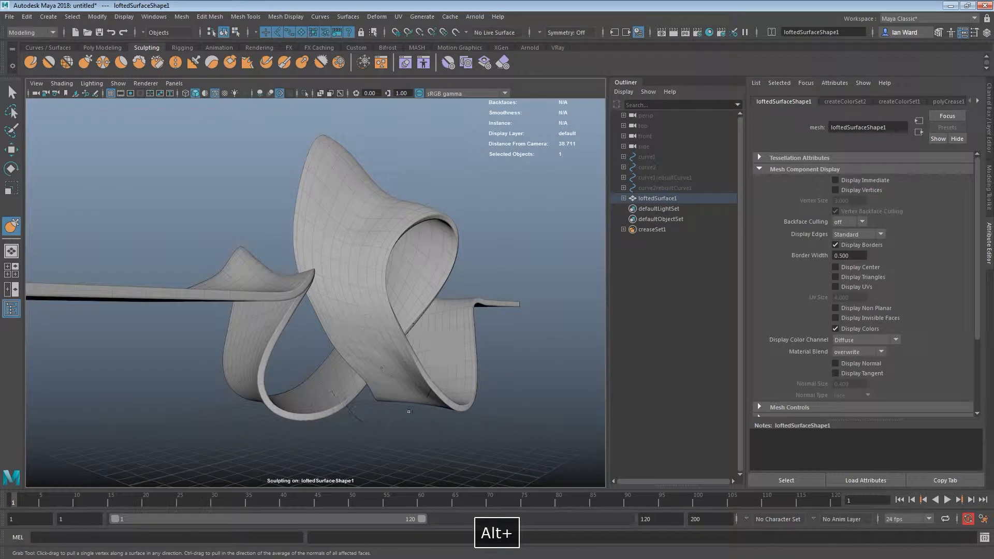
Smooth the lower part of the tall loop with the Smooth tool at an adjusted brush size, and undo the unwanted strokes.
left_click(50, 62)
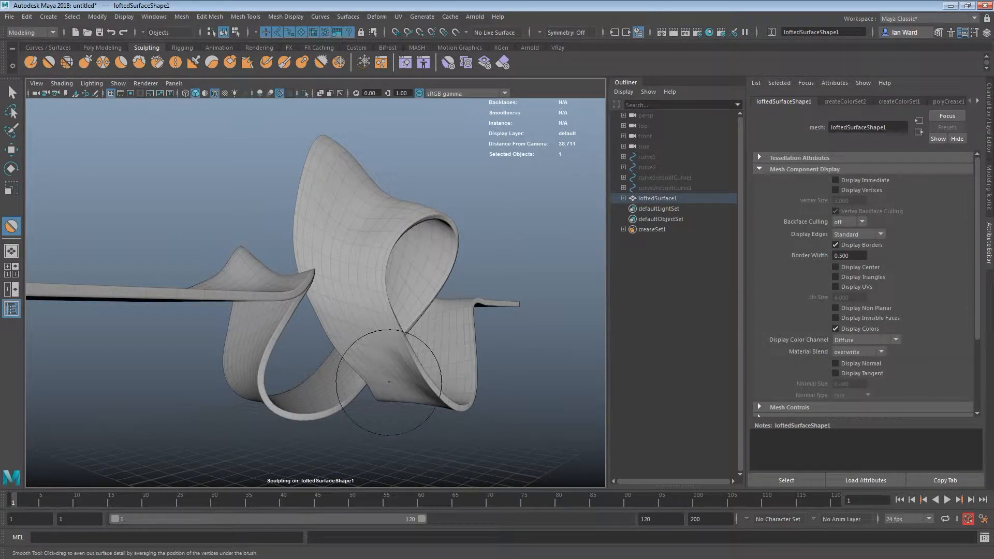
key("b")
left_click_drag(428, 388, 257, 386, "alt")
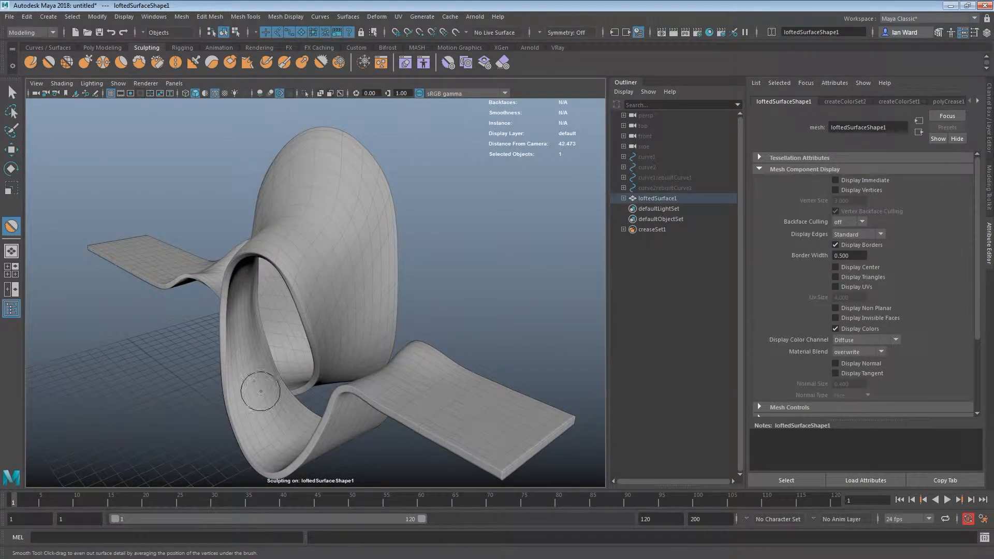
key("ctrl+z")
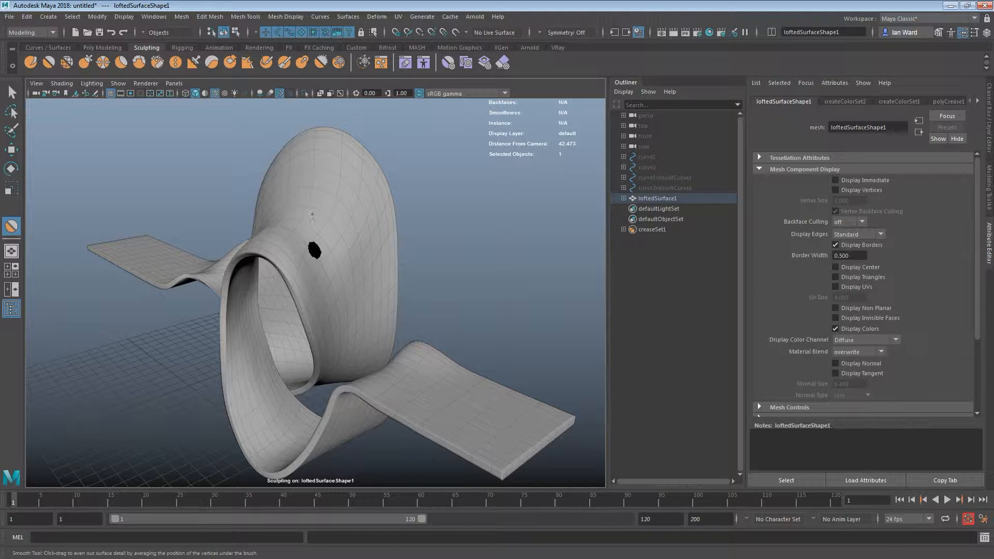
key("ctrl+z")
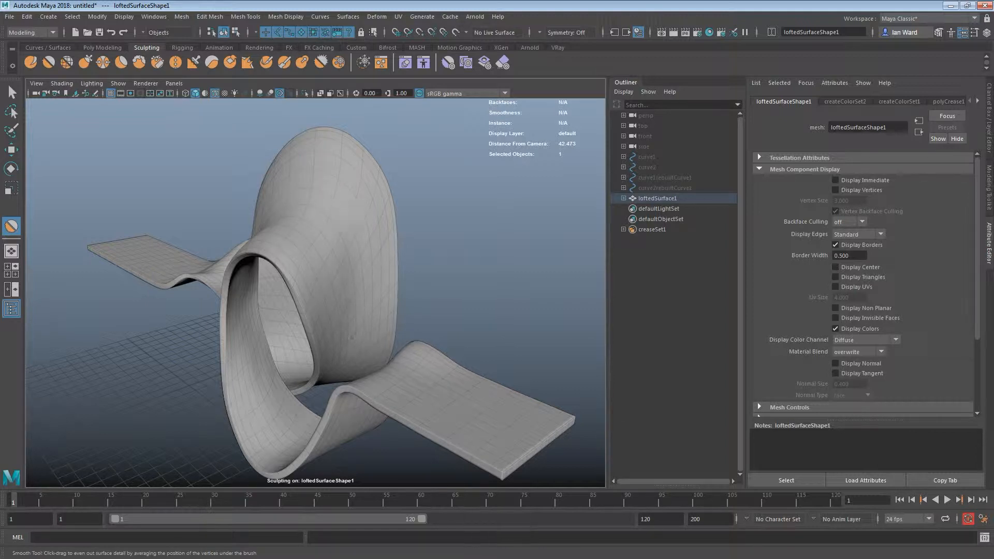
Smooth the inner surface near the top of the tall loop, undoing the unwanted strokes along its rim.
mouse_move(395, 284)
left_mouse_down("alt")
mouse_move(348, 297)
mouse_move(533, 274)
left_mouse_up("alt")
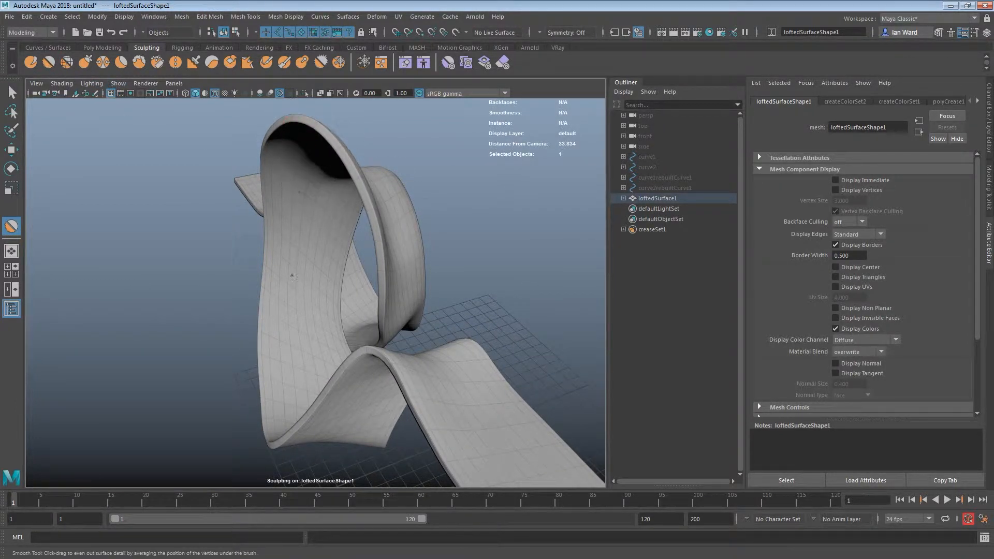
key("ctrl+z")
mouse_move(293, 120)
left_mouse_down()
mouse_move(290, 141)
mouse_move(317, 150)
mouse_move(328, 219)
mouse_move(318, 209)
left_mouse_up()
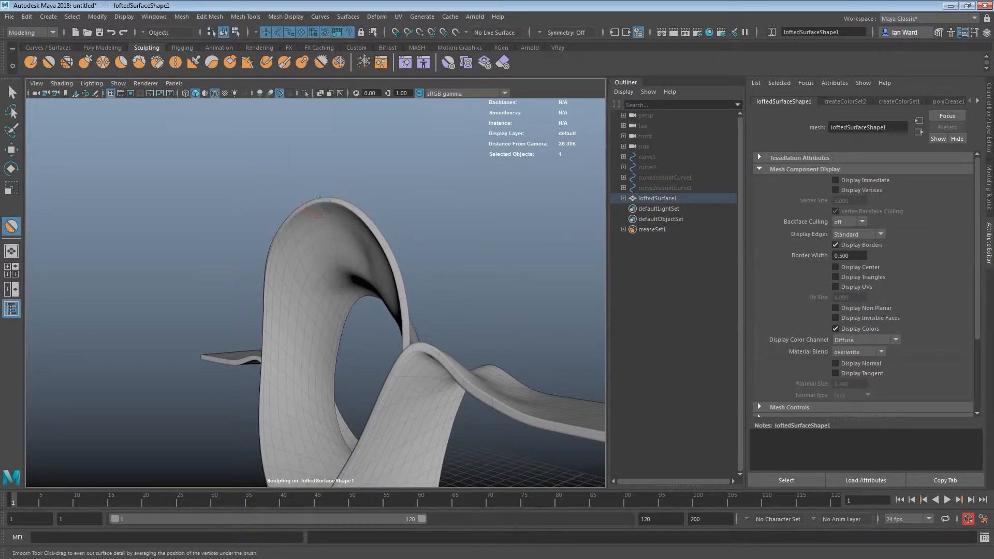
key("ctrl+z")
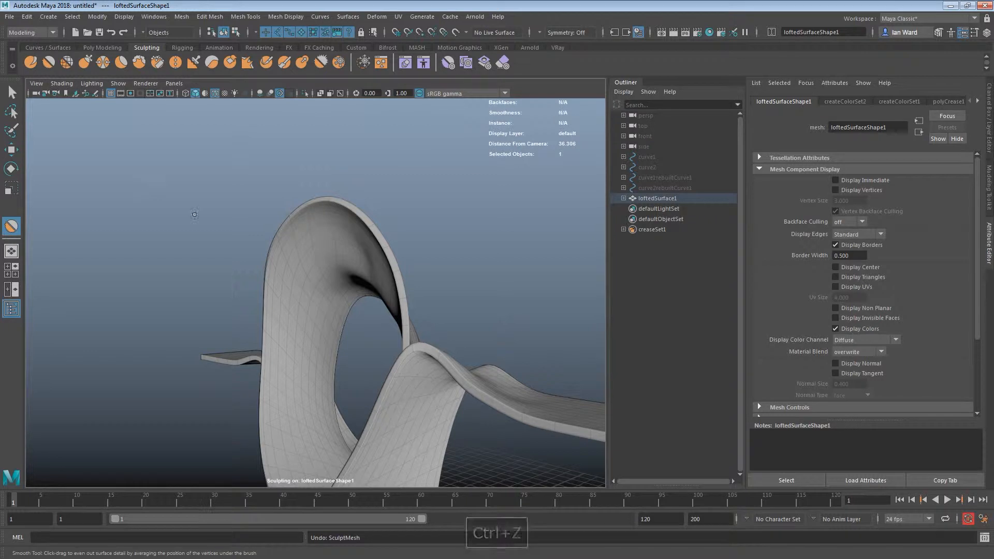
left_click_drag(299, 238, 333, 234)
Pull the top rim of the tall loop into a rounder arch with the Grab tool.
left_click(85, 62)
left_click_drag(305, 202, 324, 202)
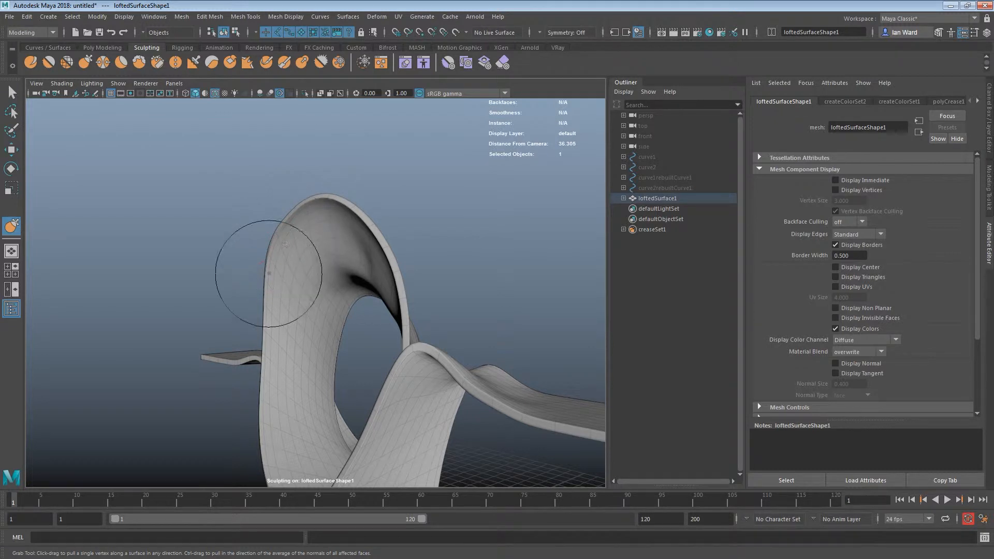
left_click_drag(266, 320, 426, 359, "alt")
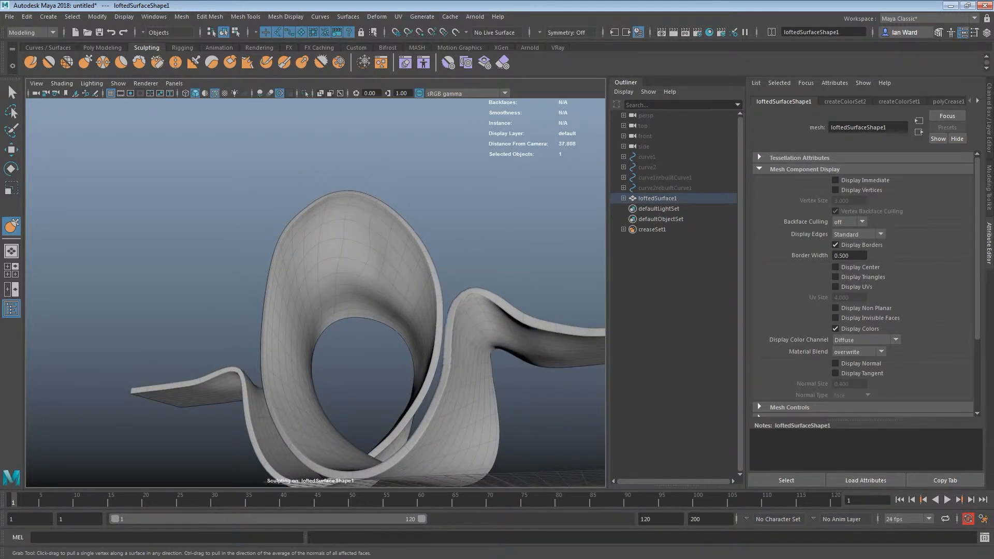
Examine the overall shape of the table from several sides and distances.
left_click_drag(445, 307, 501, 295, "alt")
middle_click_drag(484, 299, 452, 283, "alt")
left_click_drag(453, 283, 204, 291, "alt")
right_click_drag(203, 291, 269, 341, "alt")
left_click_drag(268, 342, 349, 353, "alt")
right_click_drag(348, 353, 233, 328, "alt")
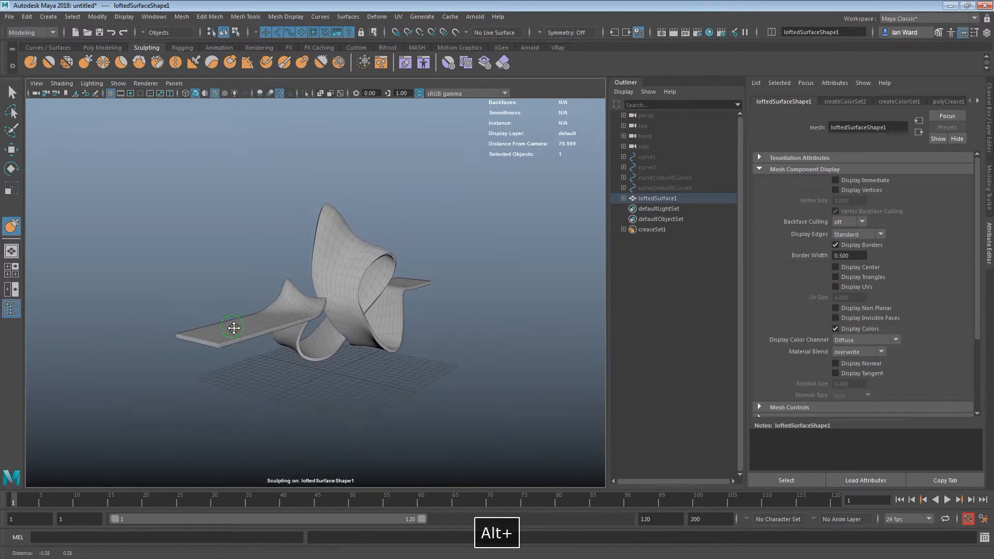
middle_click_drag(233, 328, 248, 325, "alt")
right_click_drag(249, 325, 277, 317, "alt")
left_click_drag(276, 317, 275, 342, "alt")
middle_click_drag(275, 341, 283, 322, "alt")
right_click_drag(284, 322, 316, 331, "alt")
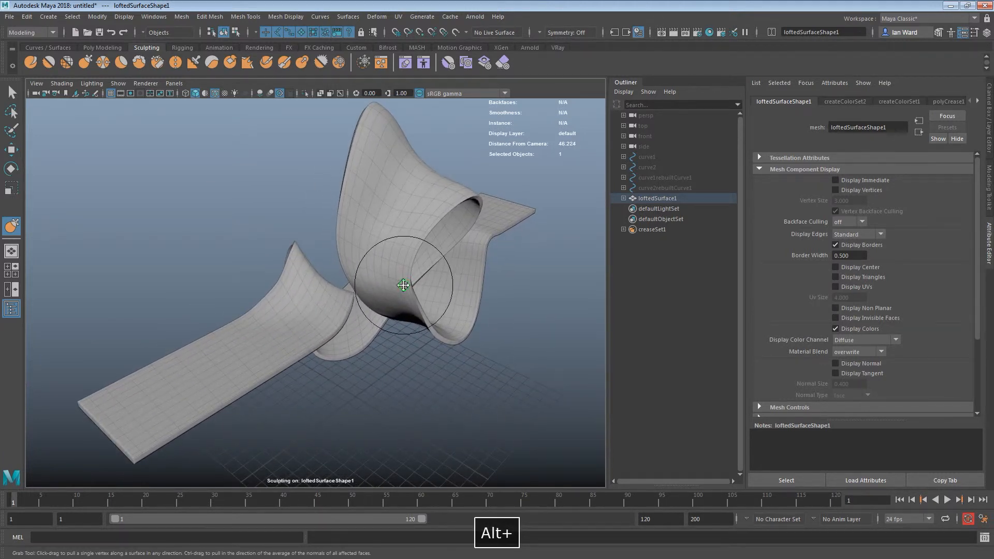
middle_click_drag(408, 282, 395, 297, "alt")
right_click_drag(395, 297, 357, 295, "alt")
left_click_drag(357, 299, 360, 289, "alt")
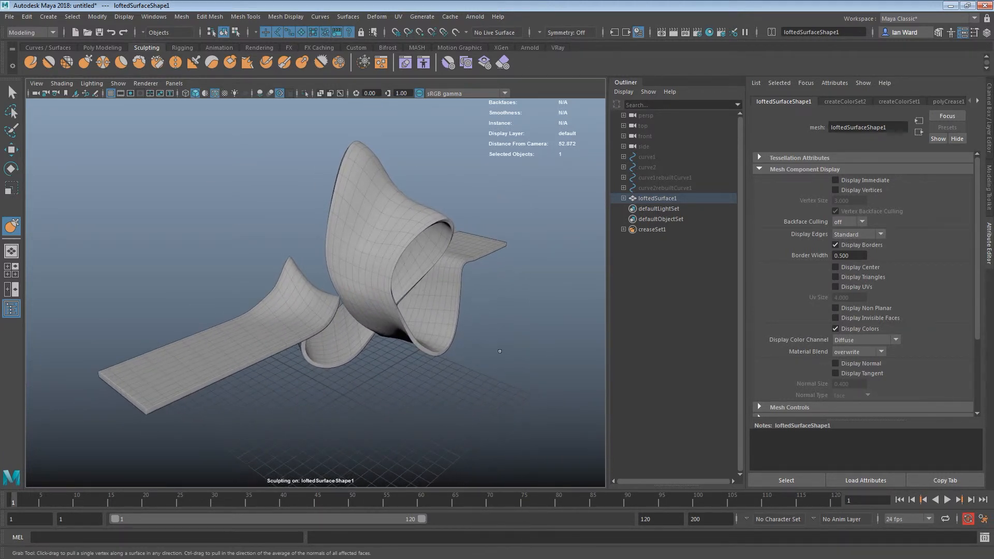